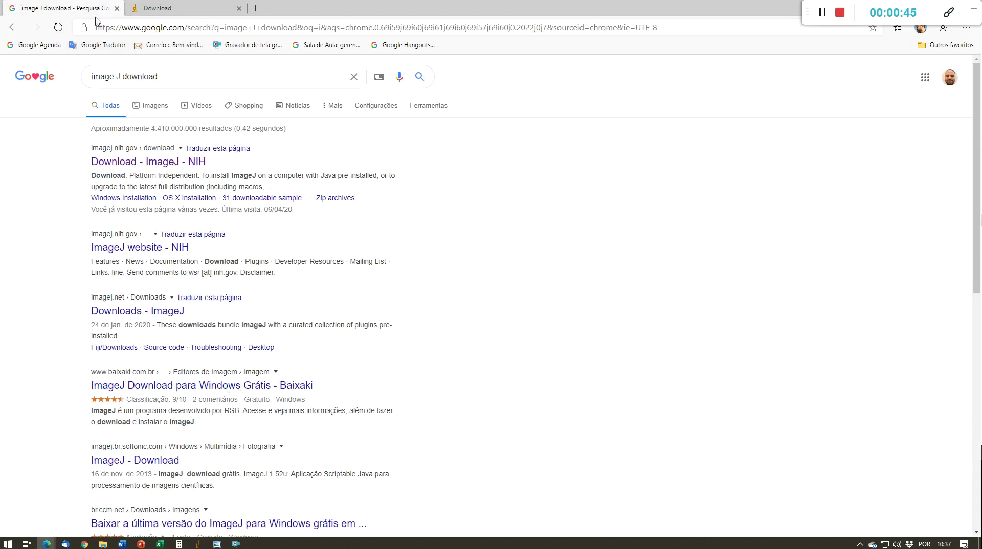
Step: Show the ImageJ download page to review the available packages for each platform
{"action": "left_click", "coordinate": [195, 14]}
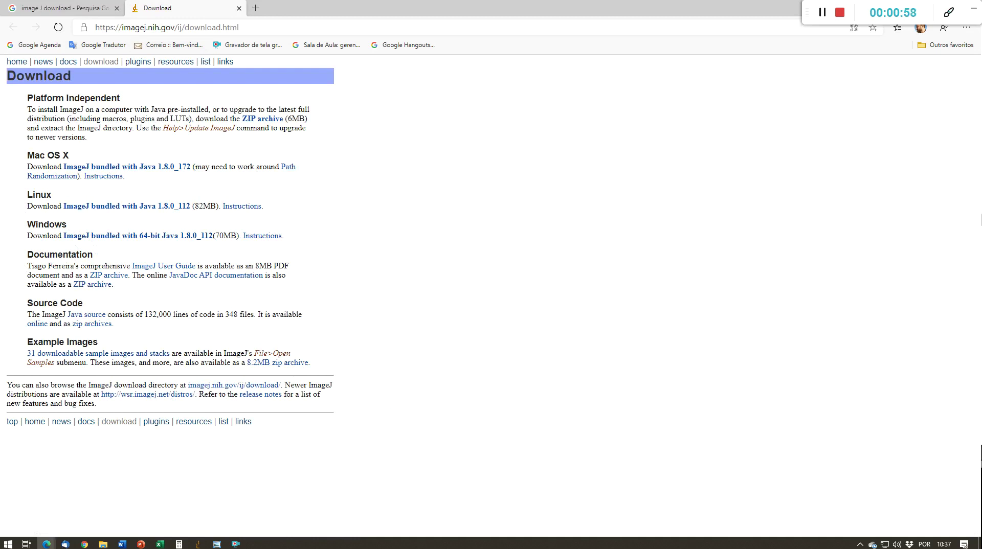
Step: Leave the browser for the desktop and bring up the ImageJ window, repositioning it so its title bar is unobstructed
{"action": "left_click", "coordinate": [979, 544]}
{"action": "left_click", "coordinate": [197, 544]}
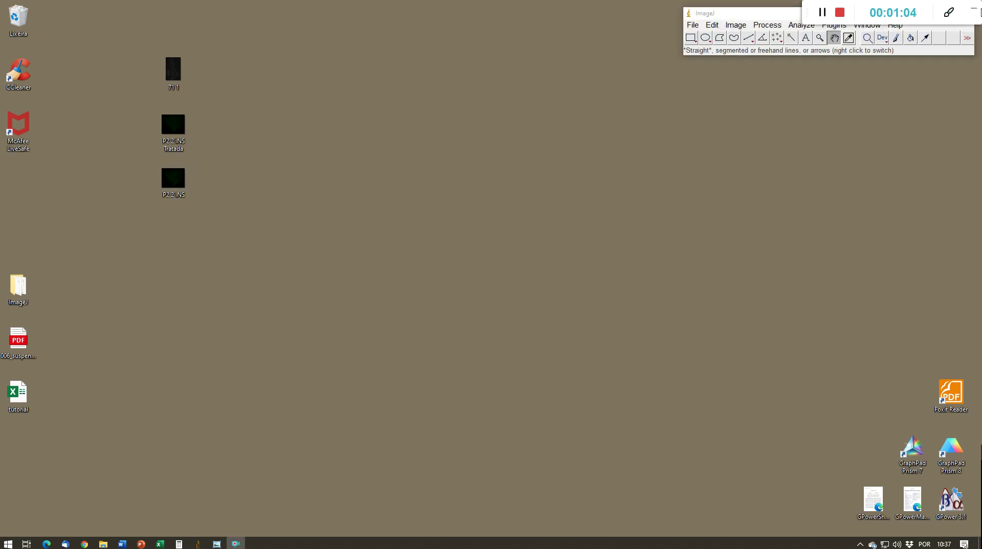
{"action": "mouse_move", "coordinate": [804, 11]}
{"action": "left_mouse_down"}
{"action": "mouse_move", "coordinate": [741, 22]}
{"action": "mouse_move", "coordinate": [776, 44]}
{"action": "mouse_move", "coordinate": [798, 19]}
{"action": "left_mouse_up"}
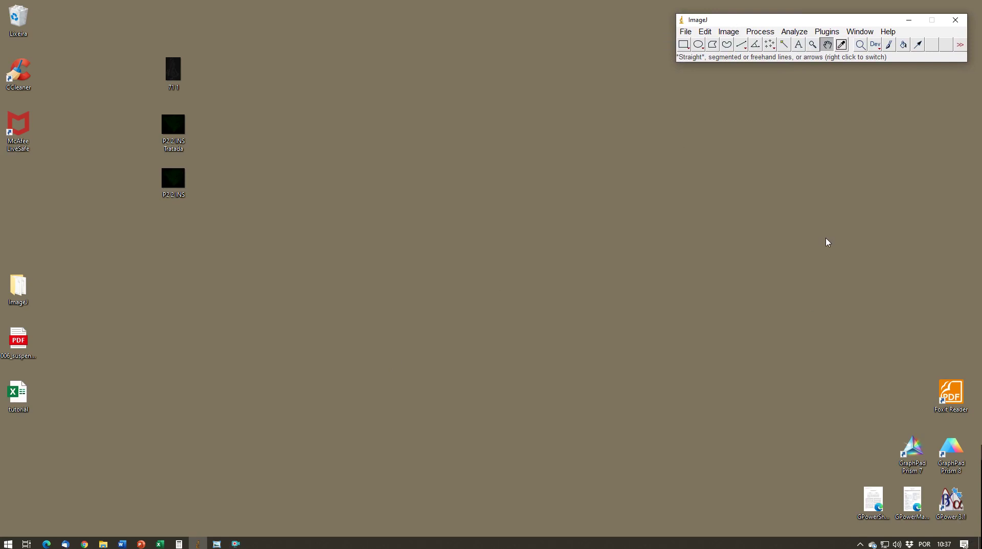
{"action": "left_click", "coordinate": [888, 33]}
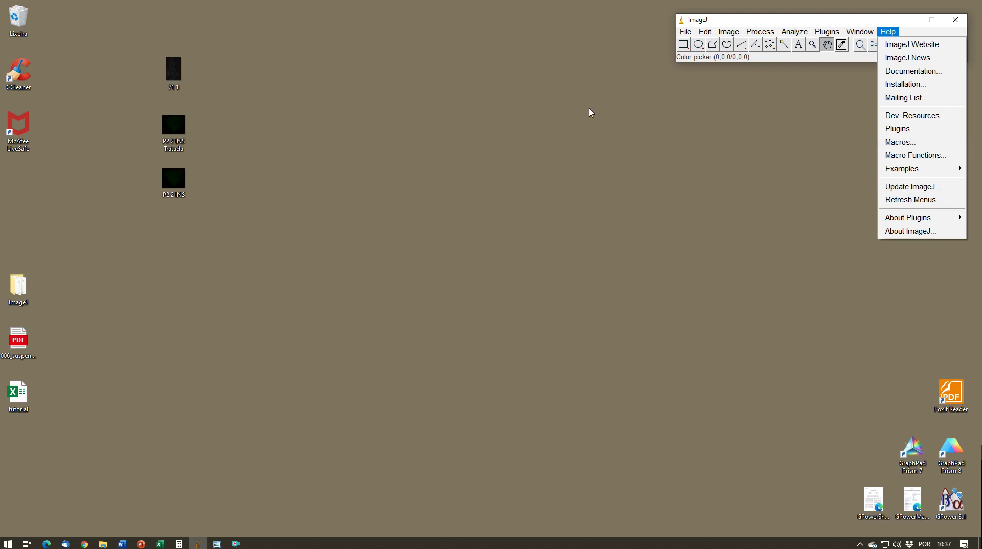
{"action": "left_click", "coordinate": [660, 135]}
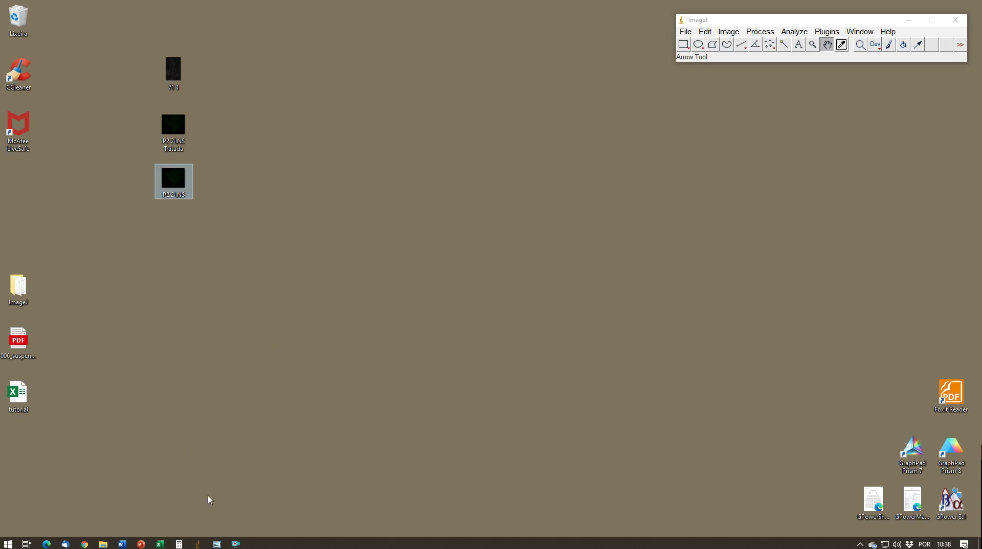
Step: Switch to image 71 1 in Windows Photo Viewer and examine the bright white clusters within the tissue up close
{"action": "left_click", "coordinate": [220, 545]}
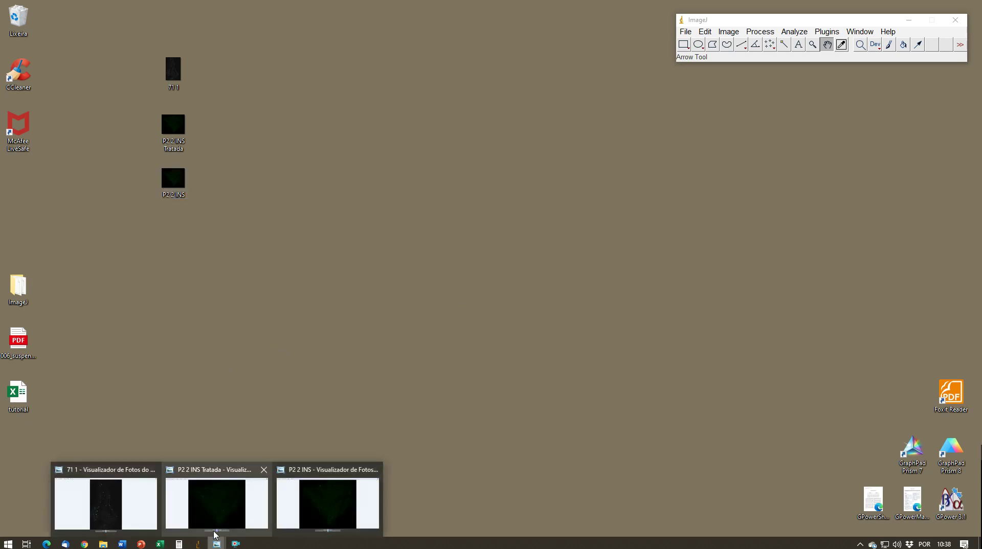
{"action": "left_click", "coordinate": [147, 508]}
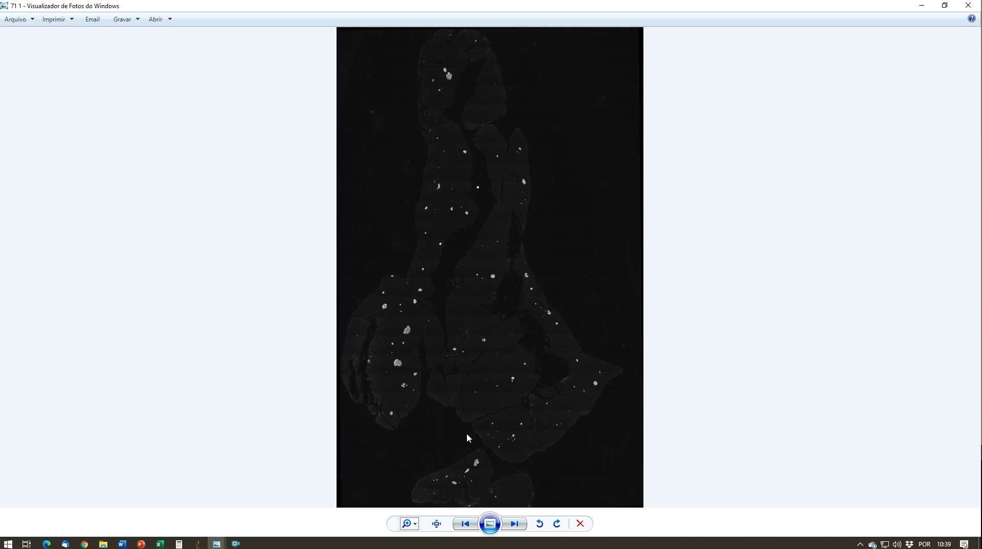
{"action": "left_click", "coordinate": [408, 524]}
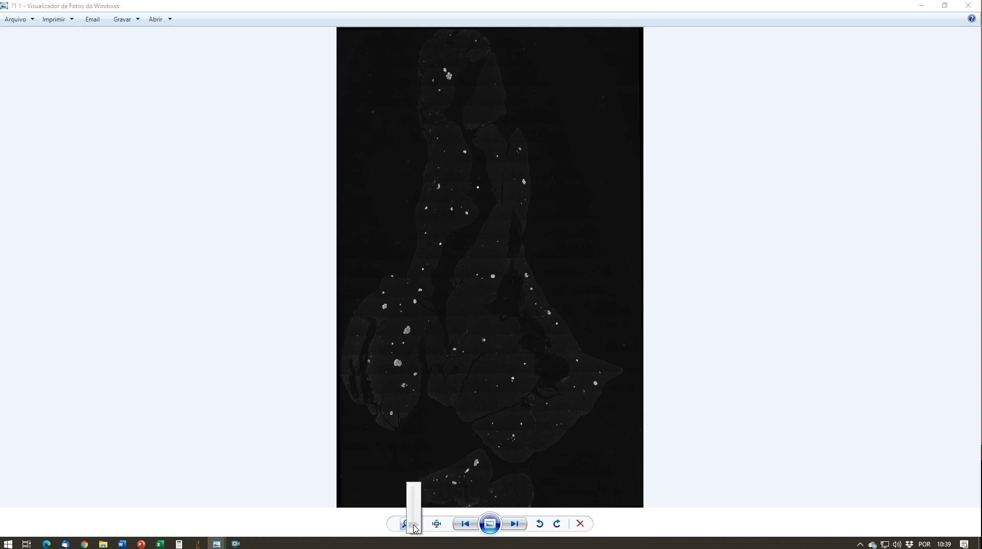
{"action": "scroll", "coordinate": [414, 524], "scroll_direction": "up", "scroll_amount": 1}
{"action": "scroll", "coordinate": [414, 524], "scroll_direction": "up", "scroll_amount": 3}
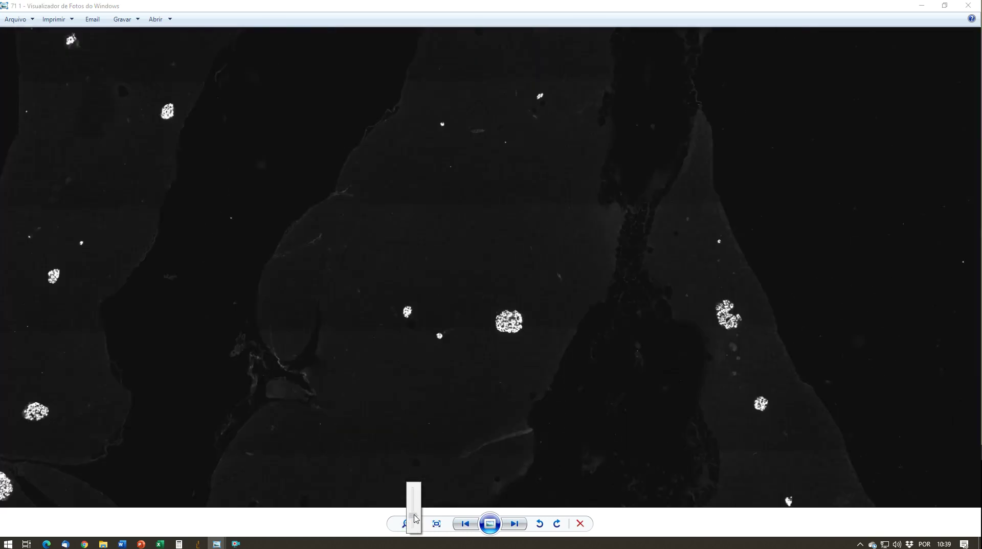
{"action": "left_click_drag", "start_coordinate": [527, 370], "coordinate": [460, 438]}
{"action": "left_click", "coordinate": [417, 527]}
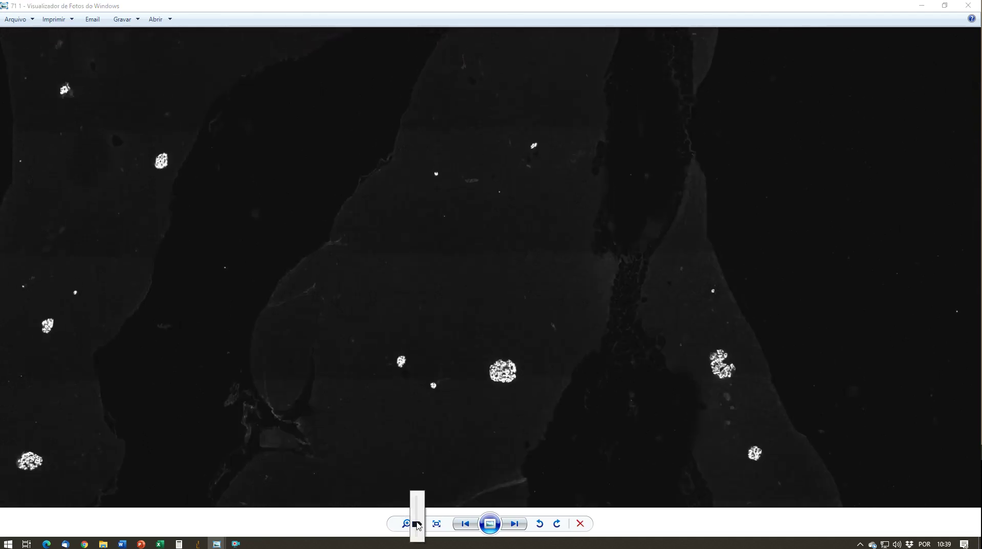
{"action": "scroll", "coordinate": [418, 524], "scroll_direction": "up", "scroll_amount": 1}
{"action": "scroll", "coordinate": [417, 525], "scroll_direction": "up", "scroll_amount": 4}
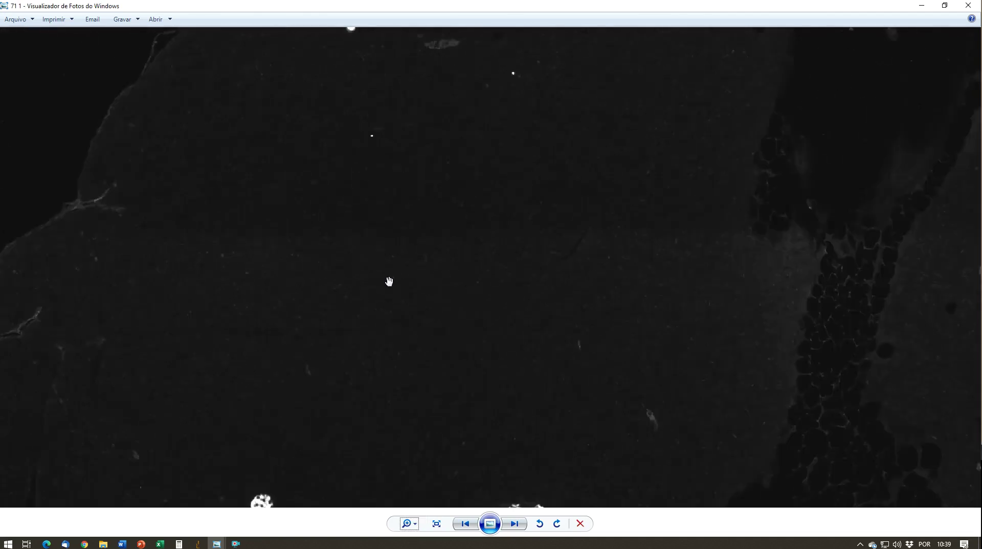
Step: Compare the tiny isolated bright specks with the larger clusters in image 71 1, and return to the whole image
{"action": "left_click_drag", "start_coordinate": [395, 145], "coordinate": [463, 338]}
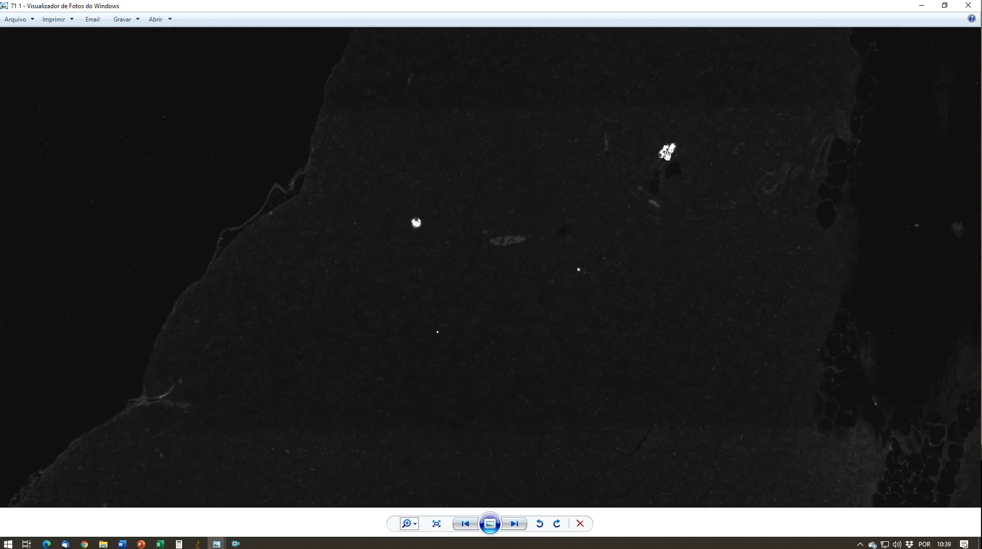
{"action": "left_click_drag", "start_coordinate": [559, 417], "coordinate": [599, 245]}
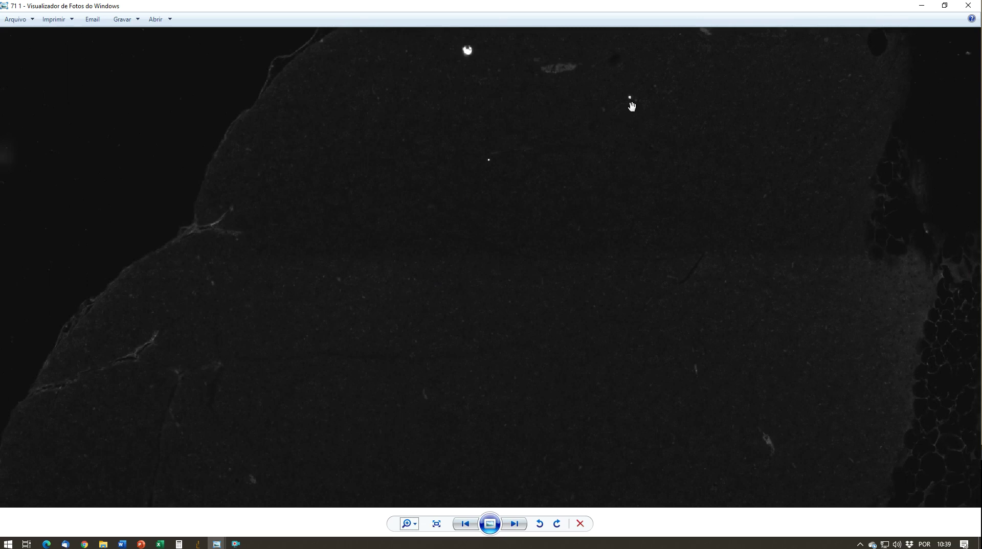
{"action": "left_click_drag", "start_coordinate": [450, 356], "coordinate": [565, 209]}
{"action": "left_click_drag", "start_coordinate": [499, 486], "coordinate": [443, 287]}
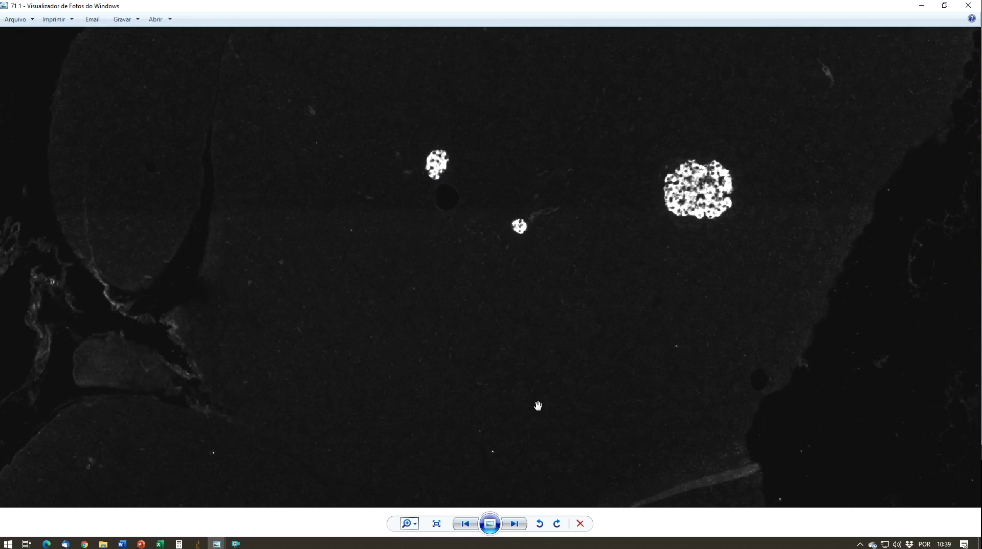
{"action": "left_click_drag", "start_coordinate": [415, 532], "coordinate": [418, 533]}
{"action": "left_click", "coordinate": [416, 527]}
Step: Bring up image P2 2 INS Tratada in a maximized window and examine its green-stained clusters up close
{"action": "left_click", "coordinate": [221, 546]}
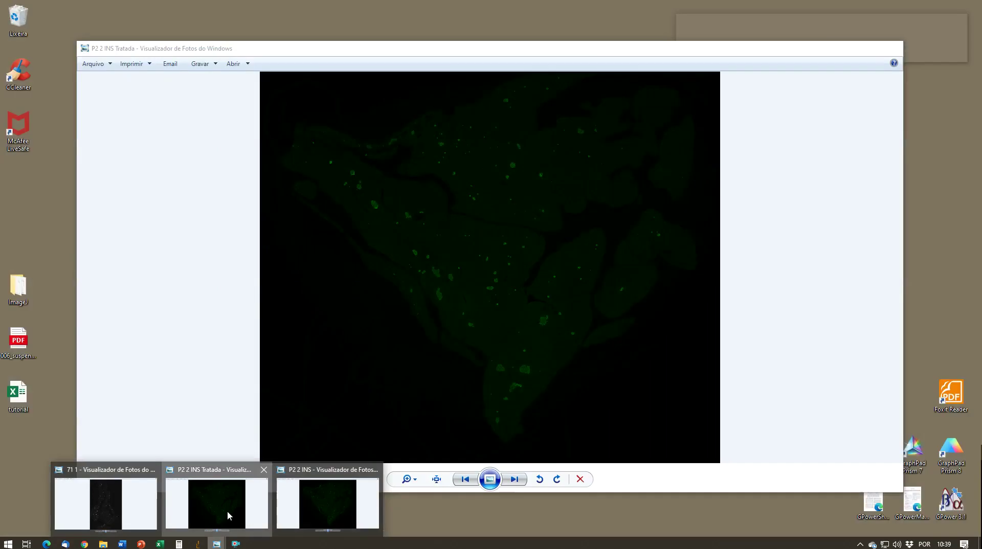
{"action": "left_click", "coordinate": [227, 510]}
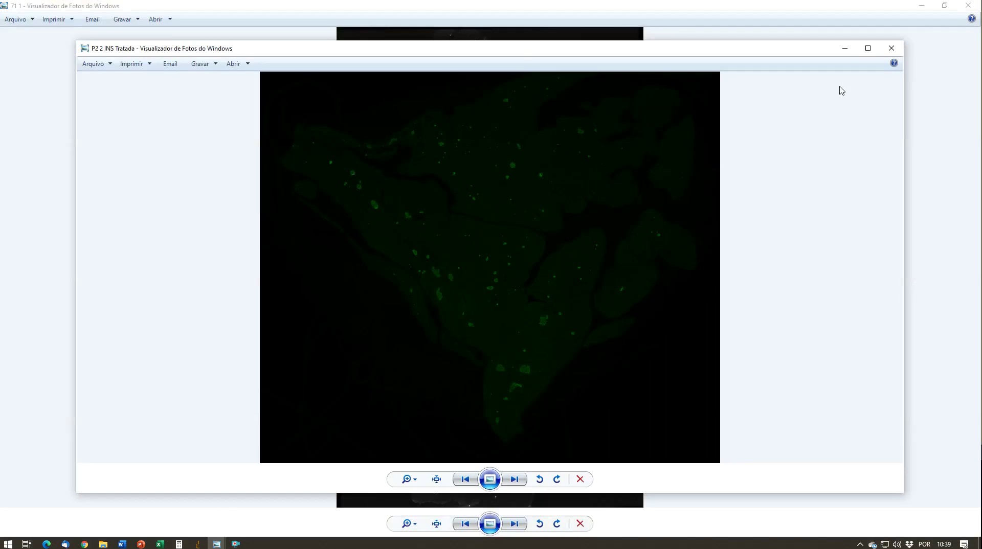
{"action": "left_click", "coordinate": [873, 50]}
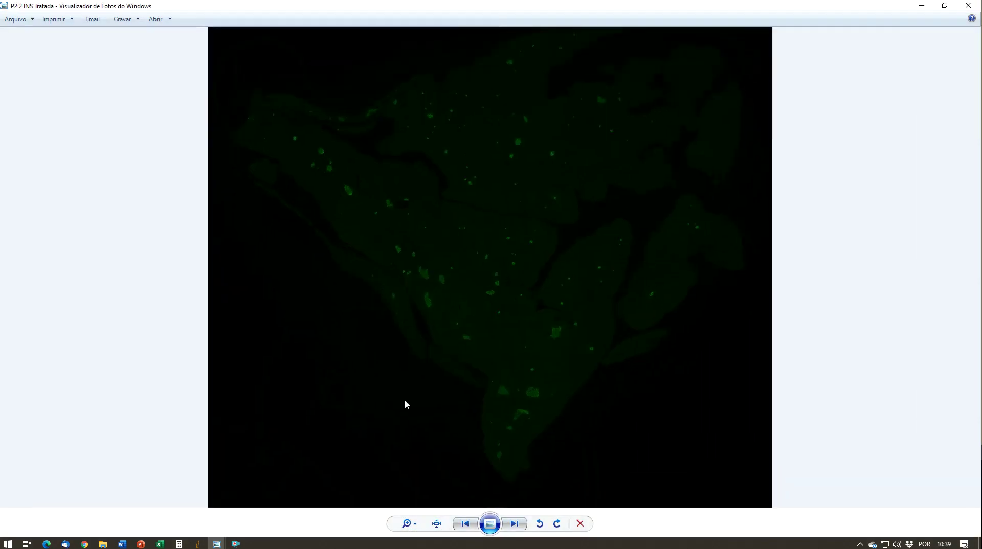
{"action": "left_click", "coordinate": [417, 525]}
{"action": "left_click_drag", "start_coordinate": [416, 524], "coordinate": [417, 502]}
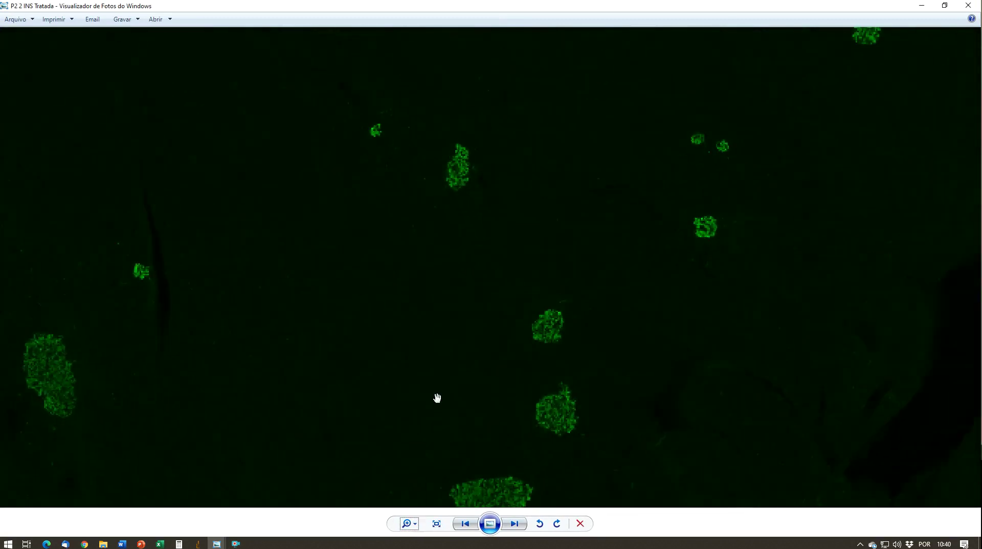
{"action": "left_click_drag", "start_coordinate": [419, 240], "coordinate": [467, 315]}
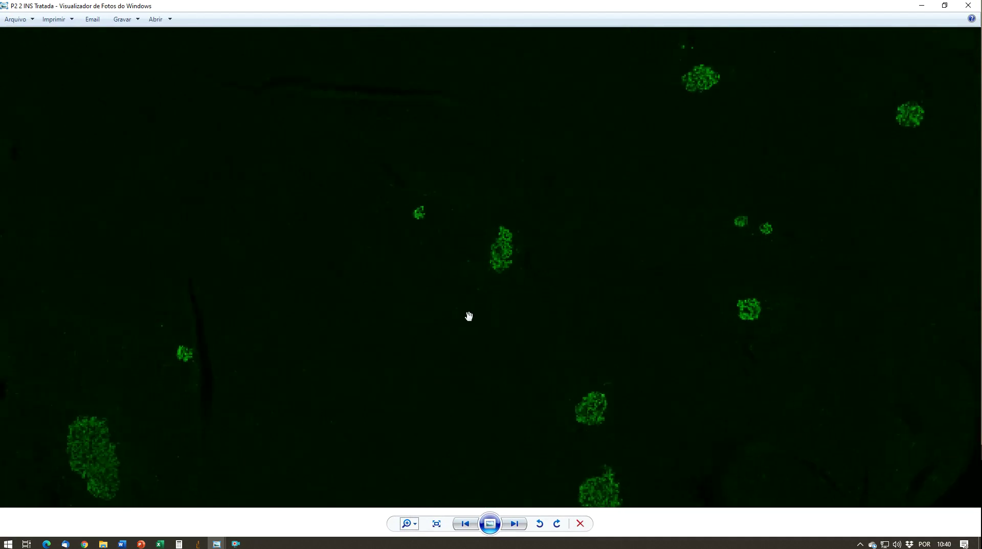
{"action": "left_click", "coordinate": [408, 523]}
{"action": "left_click_drag", "start_coordinate": [408, 522], "coordinate": [414, 524]}
{"action": "left_click_drag", "start_coordinate": [366, 336], "coordinate": [399, 366]}
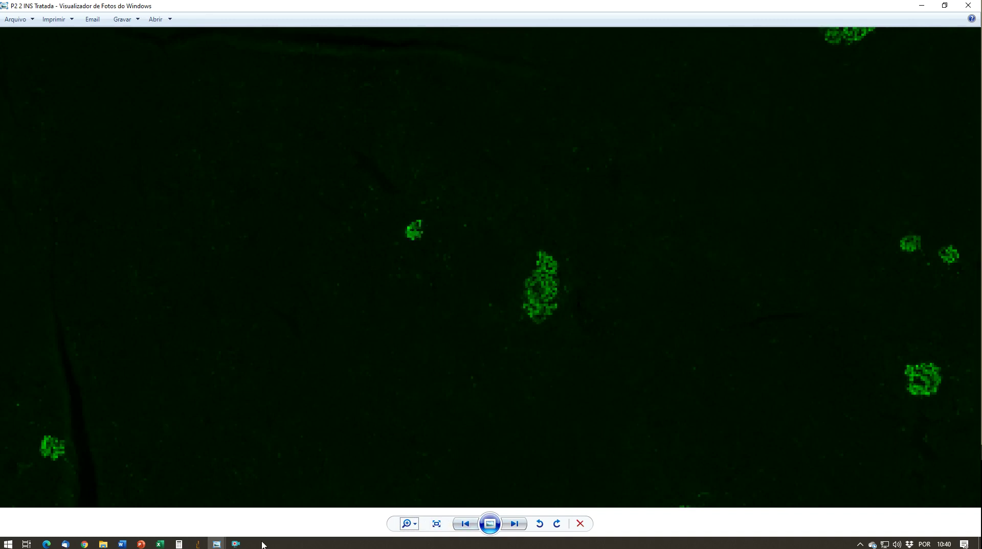
Step: Return to image 71 1 and examine the white clusters in the central tissue for comparison with the green-stained image
{"action": "left_click", "coordinate": [218, 545]}
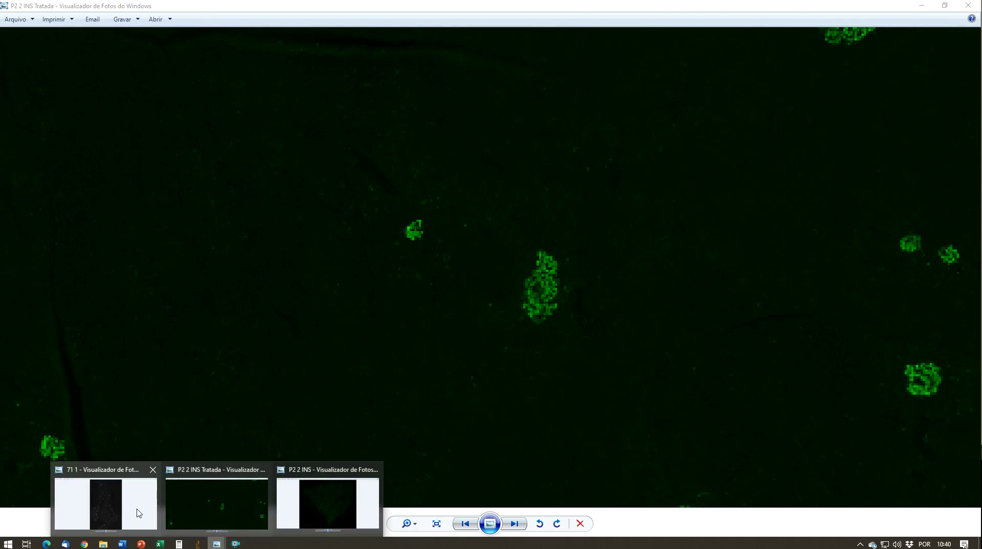
{"action": "left_click", "coordinate": [137, 510]}
{"action": "left_click", "coordinate": [406, 524]}
{"action": "mouse_move", "coordinate": [412, 527]}
{"action": "left_mouse_down"}
{"action": "mouse_move", "coordinate": [416, 515]}
{"action": "mouse_move", "coordinate": [416, 525]}
{"action": "left_mouse_up"}
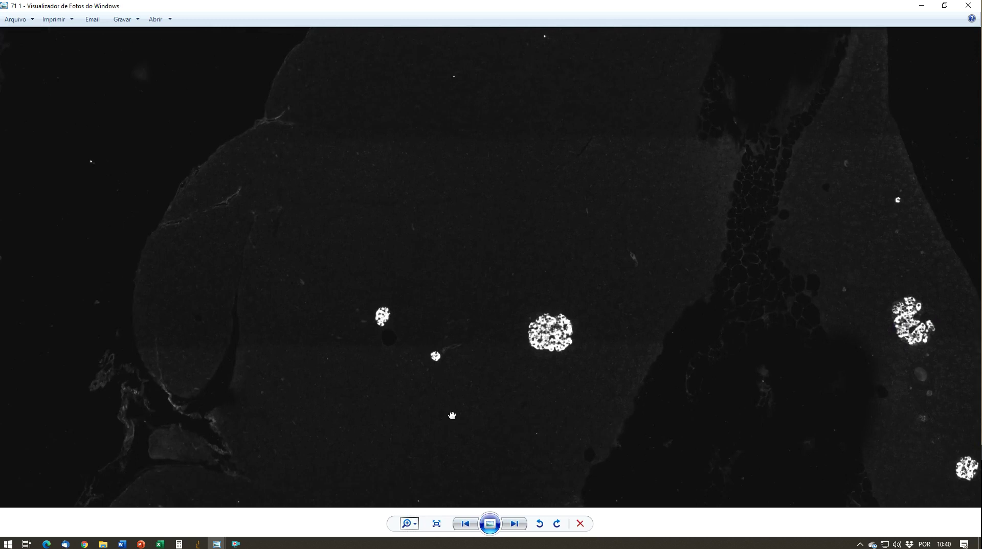
{"action": "left_click", "coordinate": [416, 523]}
{"action": "left_click_drag", "start_coordinate": [454, 409], "coordinate": [511, 411]}
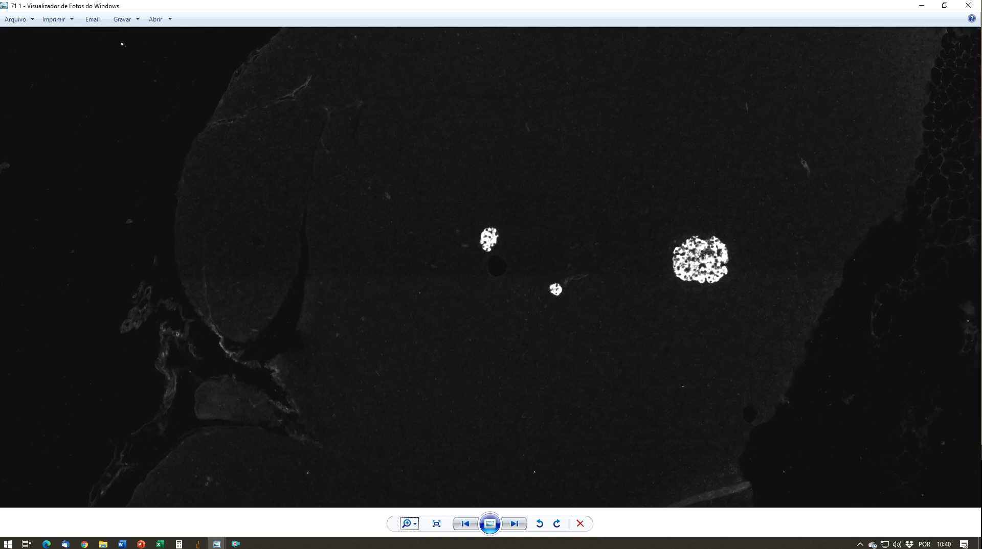
Step: Return to P2 2 INS Tratada and inspect how the green clusters are distributed across the tissue section
{"action": "mouse_move", "coordinate": [217, 544]}
{"action": "left_click", "coordinate": [232, 513]}
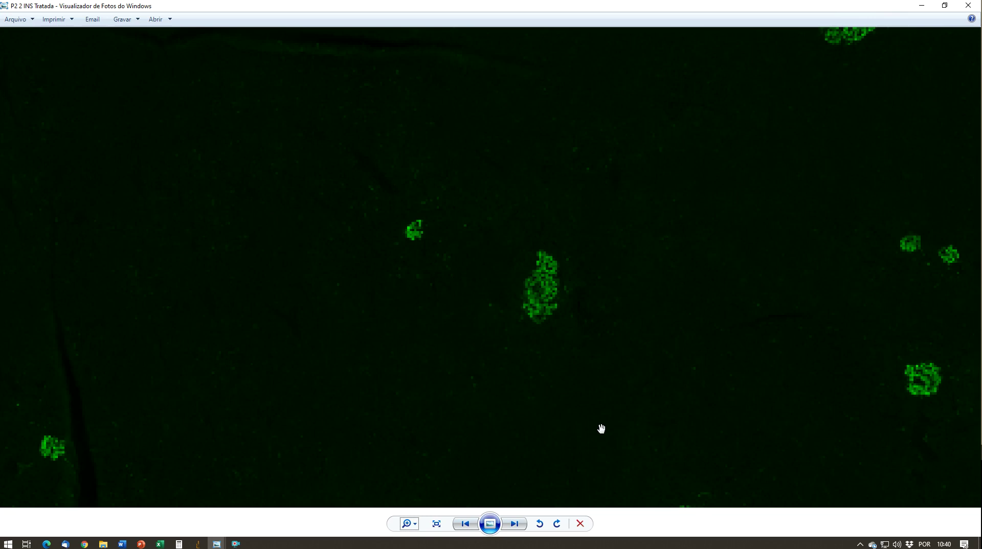
{"action": "left_click", "coordinate": [412, 525]}
{"action": "mouse_move", "coordinate": [413, 523]}
{"action": "left_mouse_down"}
{"action": "mouse_move", "coordinate": [414, 544]}
{"action": "mouse_move", "coordinate": [414, 532]}
{"action": "left_mouse_up"}
{"action": "left_click_drag", "start_coordinate": [539, 259], "coordinate": [509, 292]}
{"action": "left_click_drag", "start_coordinate": [544, 230], "coordinate": [346, 318]}
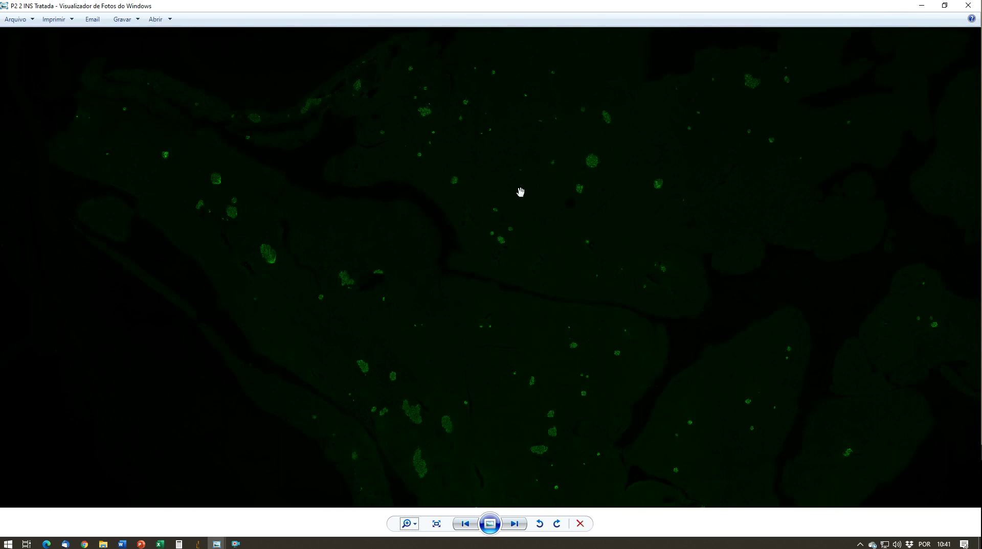
{"action": "scroll", "coordinate": [642, 365], "scroll_direction": "up", "scroll_amount": 2}
{"action": "scroll", "coordinate": [627, 286], "scroll_direction": "up", "scroll_amount": 1}
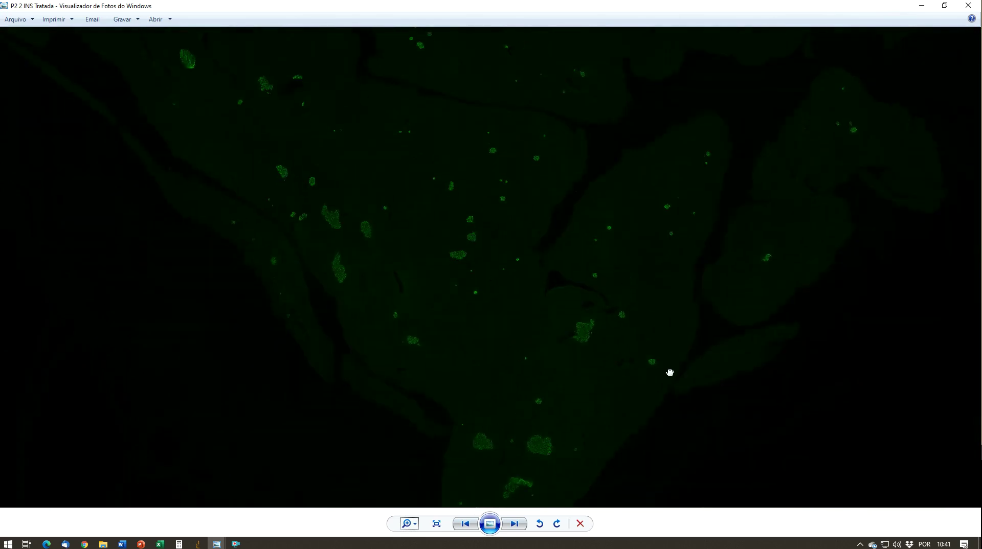
{"action": "left_click_drag", "start_coordinate": [670, 355], "coordinate": [656, 245]}
{"action": "left_click_drag", "start_coordinate": [511, 97], "coordinate": [373, 182]}
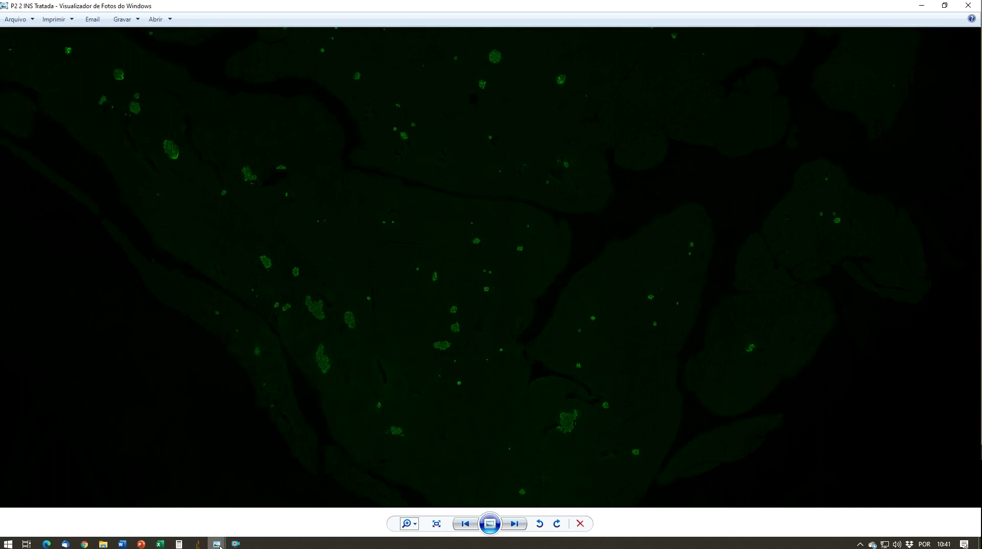
Step: Bring up the untreated image P2 2 INS in a maximized window and inspect the bright streaks around the lower tissue clusters
{"action": "mouse_move", "coordinate": [220, 544]}
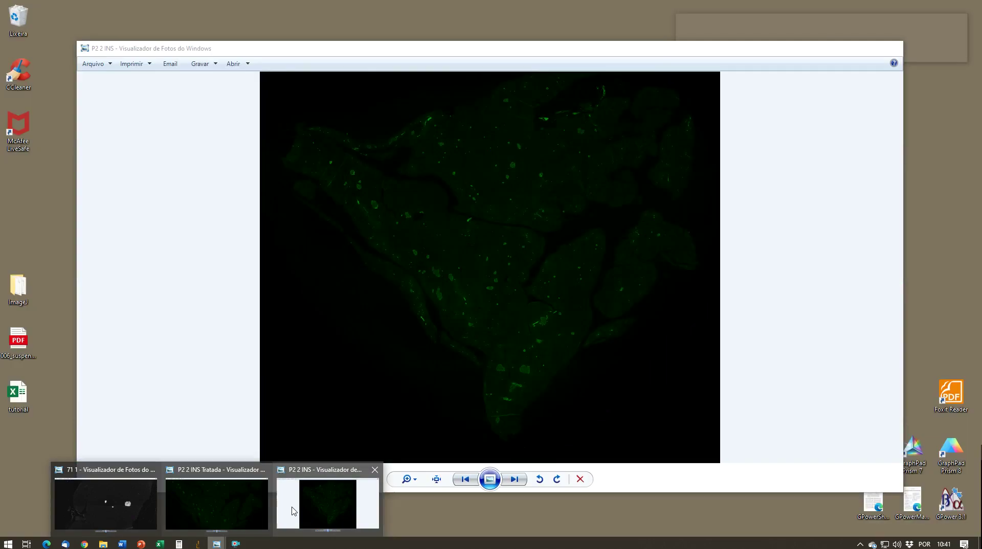
{"action": "left_click", "coordinate": [295, 508]}
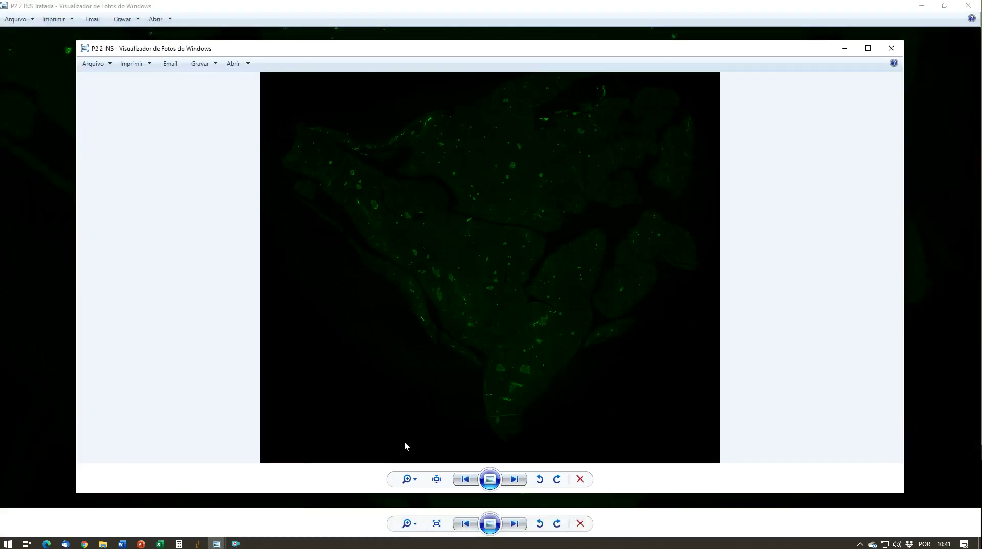
{"action": "left_click", "coordinate": [868, 48]}
{"action": "left_click", "coordinate": [407, 524]}
{"action": "left_click_drag", "start_coordinate": [418, 529], "coordinate": [414, 515]}
{"action": "left_click_drag", "start_coordinate": [430, 389], "coordinate": [459, 324]}
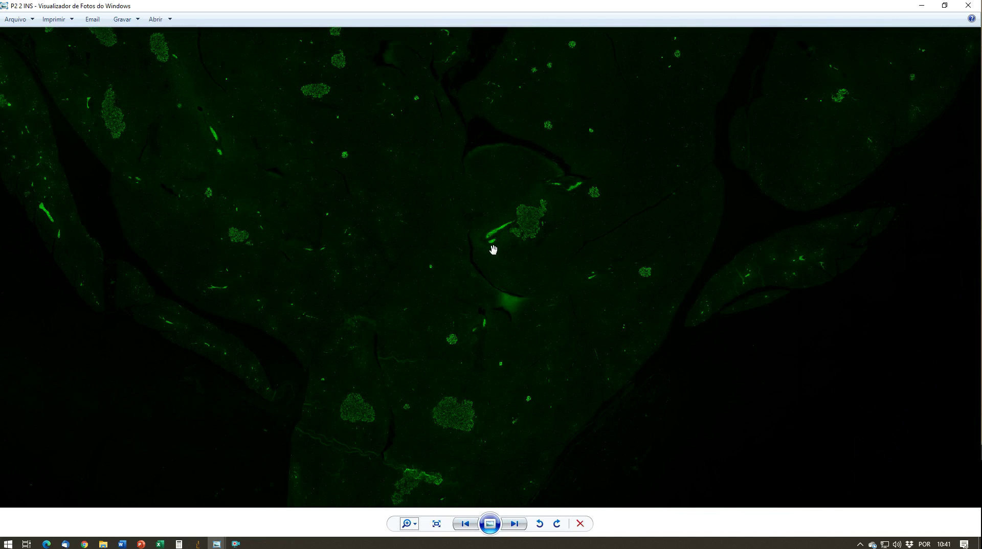
{"action": "left_click_drag", "start_coordinate": [493, 264], "coordinate": [374, 230]}
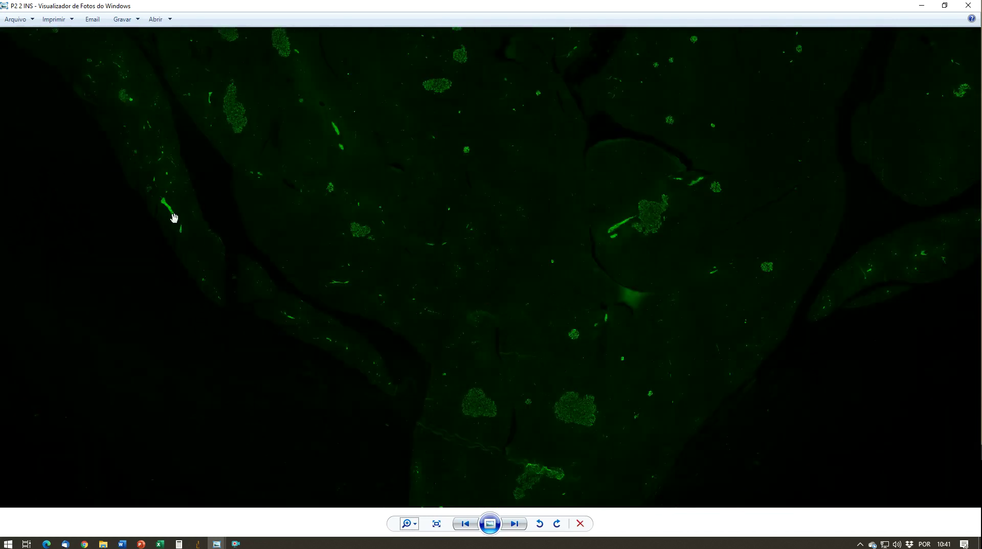
Step: Survey the middle, upper and left tissue regions of P2 2 INS for bright green artifacts among the stained clusters
{"action": "left_click_drag", "start_coordinate": [333, 179], "coordinate": [331, 282]}
{"action": "left_click_drag", "start_coordinate": [443, 286], "coordinate": [396, 381]}
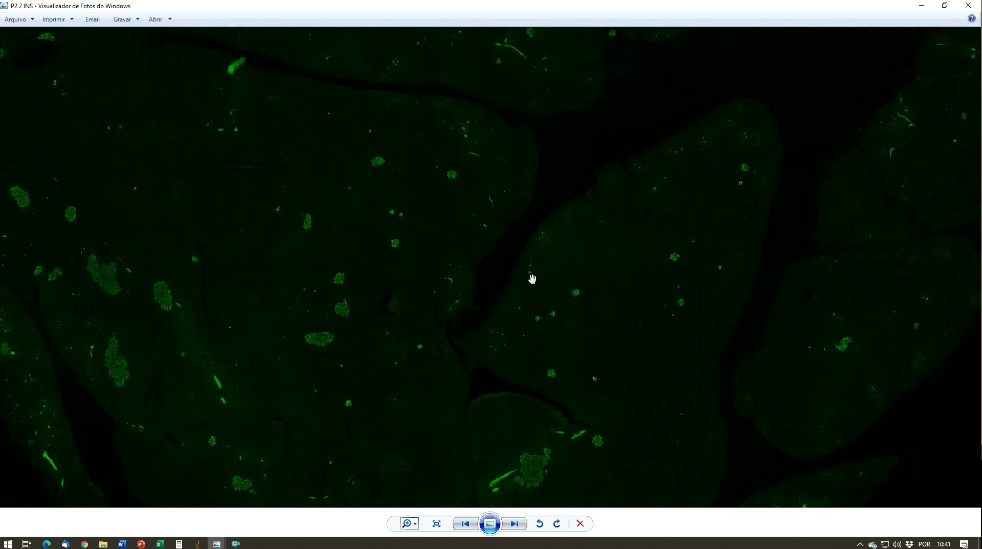
{"action": "left_click_drag", "start_coordinate": [537, 254], "coordinate": [547, 286]}
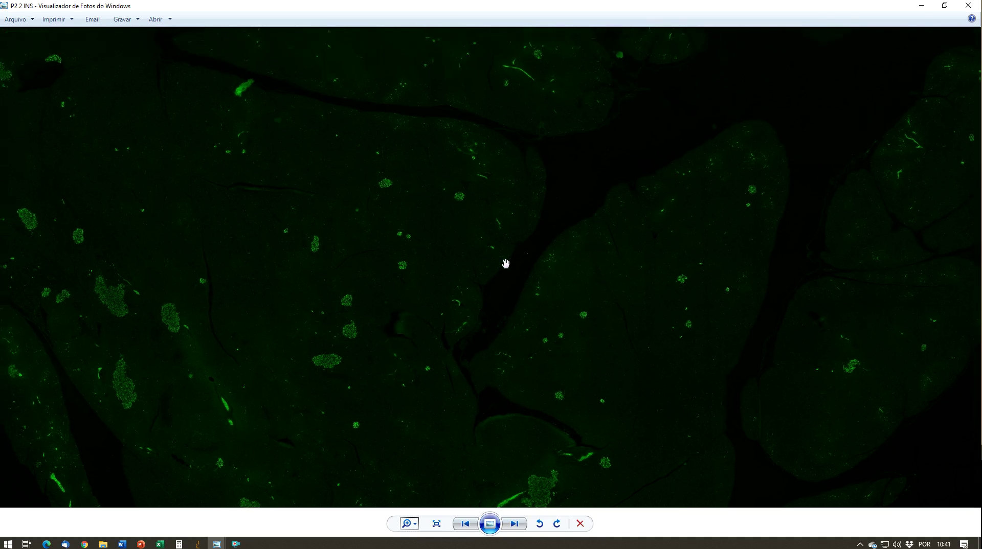
{"action": "left_click_drag", "start_coordinate": [253, 268], "coordinate": [293, 385]}
{"action": "left_click_drag", "start_coordinate": [369, 241], "coordinate": [342, 324]}
{"action": "left_click_drag", "start_coordinate": [521, 186], "coordinate": [358, 302]}
{"action": "left_click_drag", "start_coordinate": [484, 208], "coordinate": [533, 320]}
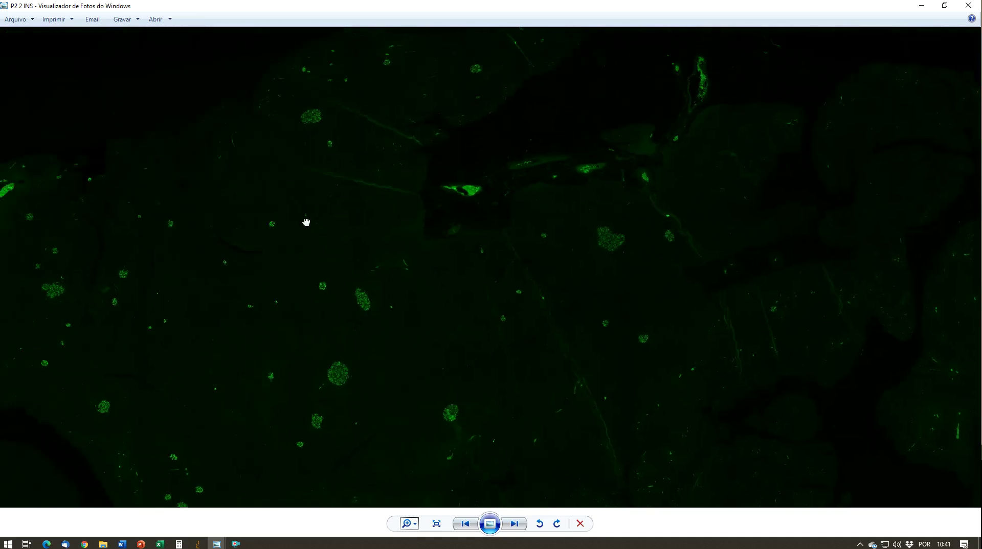
{"action": "left_click_drag", "start_coordinate": [296, 210], "coordinate": [375, 294]}
{"action": "left_click_drag", "start_coordinate": [211, 247], "coordinate": [372, 215]}
{"action": "left_click_drag", "start_coordinate": [307, 296], "coordinate": [399, 223]}
{"action": "left_click_drag", "start_coordinate": [509, 331], "coordinate": [468, 278]}
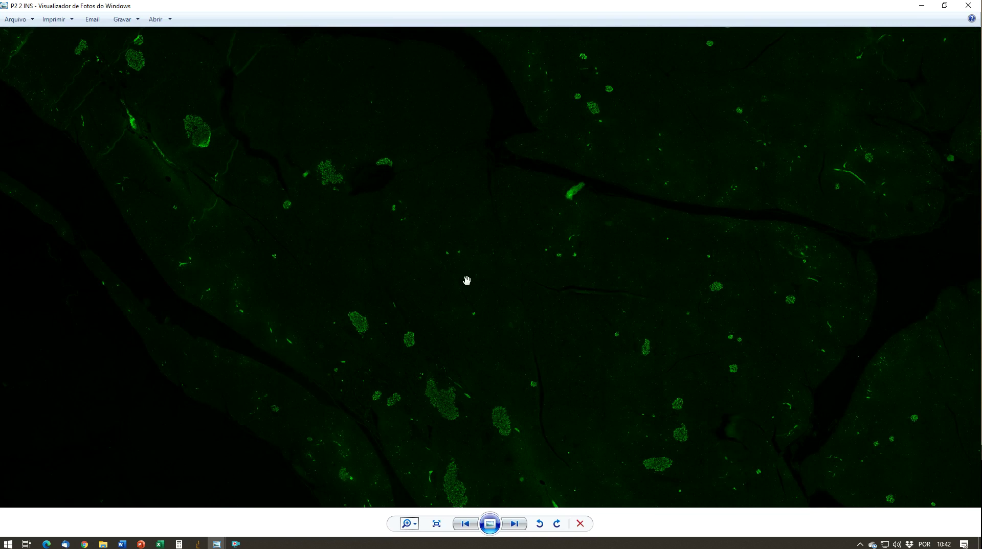
Step: Survey the lower and central tissue of P2 2 INS for bright green streaks and debris around the stained clusters
{"action": "left_click_drag", "start_coordinate": [447, 278], "coordinate": [318, 217]}
{"action": "left_click_drag", "start_coordinate": [500, 368], "coordinate": [414, 262]}
{"action": "left_click_drag", "start_coordinate": [561, 383], "coordinate": [483, 297]}
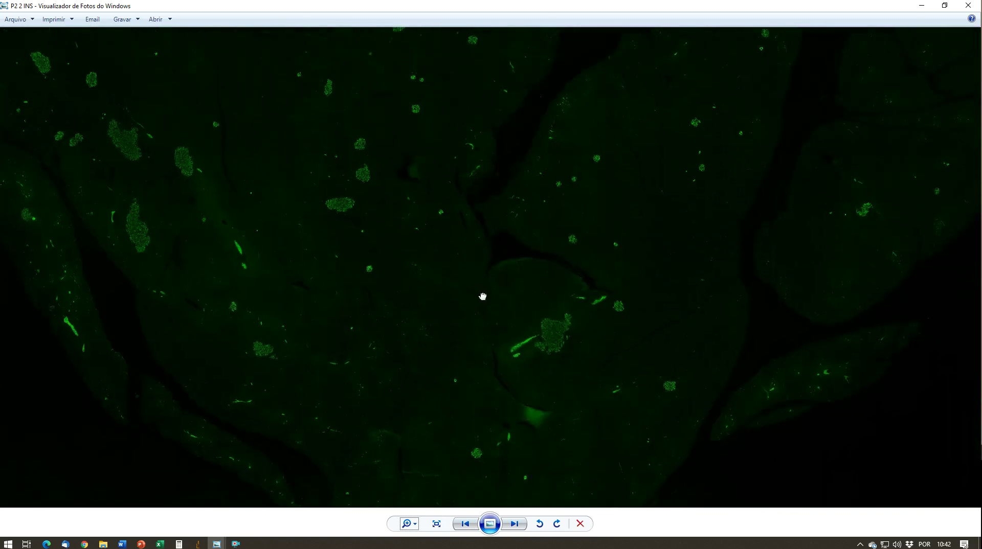
{"action": "left_click_drag", "start_coordinate": [385, 266], "coordinate": [461, 357]}
{"action": "left_click_drag", "start_coordinate": [482, 319], "coordinate": [524, 330]}
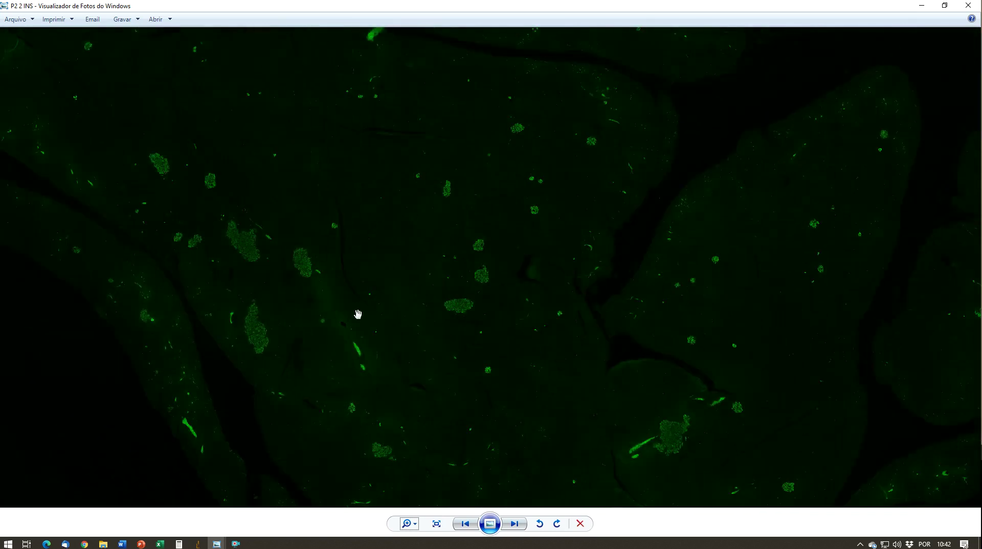
Step: Switch to P2 2 INS Tratada and magnify the central tissue to examine the cleaned clusters
{"action": "mouse_move", "coordinate": [217, 543]}
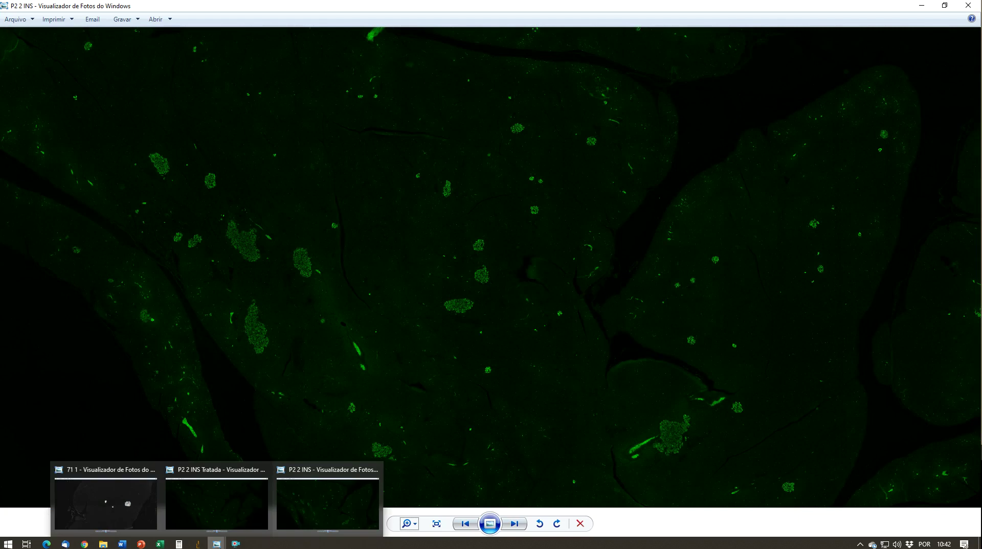
{"action": "left_click", "coordinate": [228, 507]}
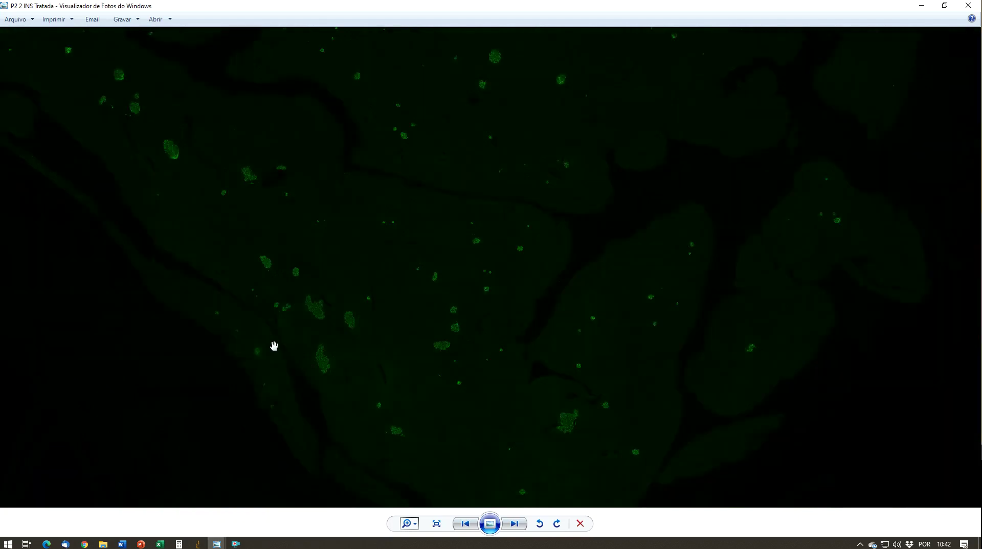
{"action": "left_click", "coordinate": [408, 524]}
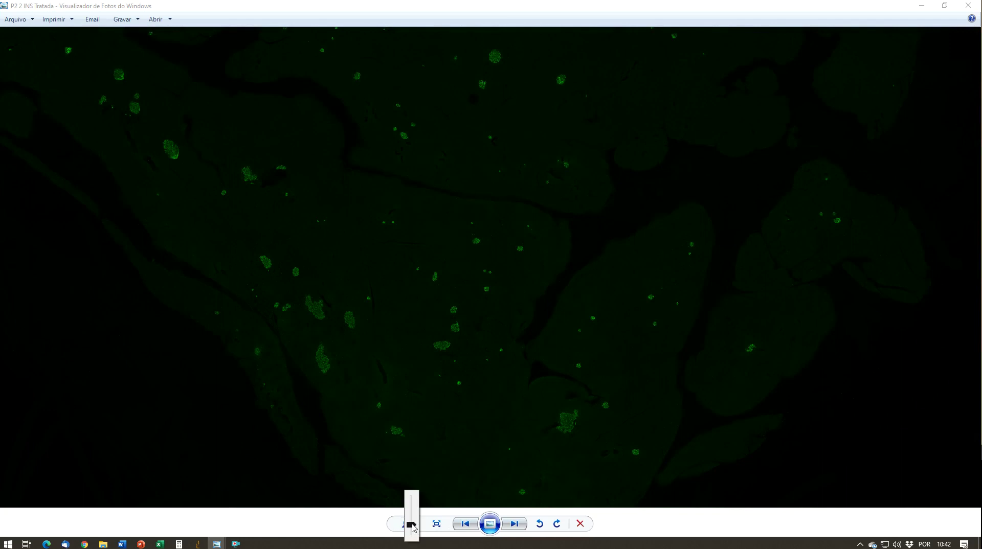
{"action": "scroll", "coordinate": [412, 525], "scroll_direction": "up", "scroll_amount": 2}
{"action": "scroll", "coordinate": [412, 524], "scroll_direction": "up", "scroll_amount": 3}
{"action": "left_click_drag", "start_coordinate": [438, 307], "coordinate": [487, 282]}
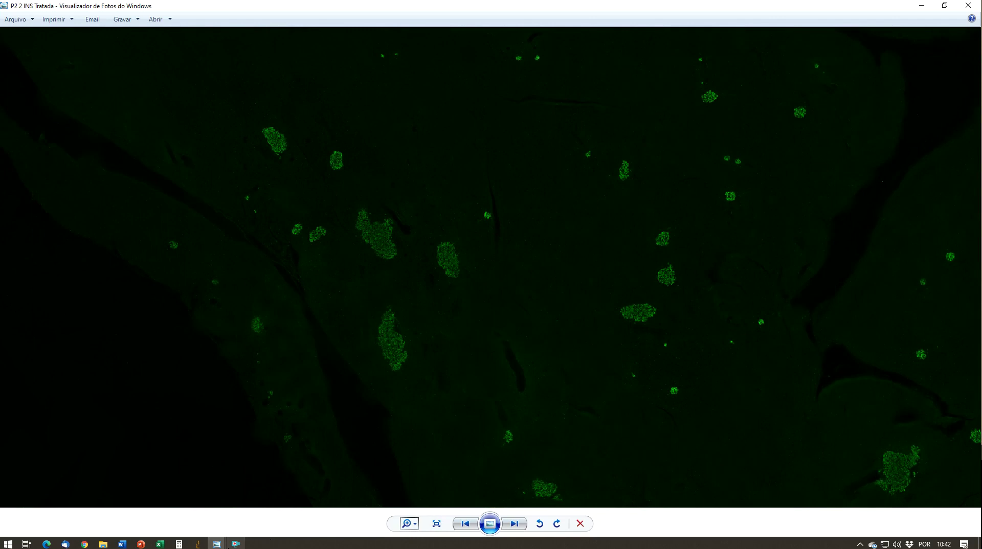
Step: Restore the P2 2 INS Tratada window to a smaller size and narrow it to make room for the untreated image
{"action": "left_click", "coordinate": [217, 544]}
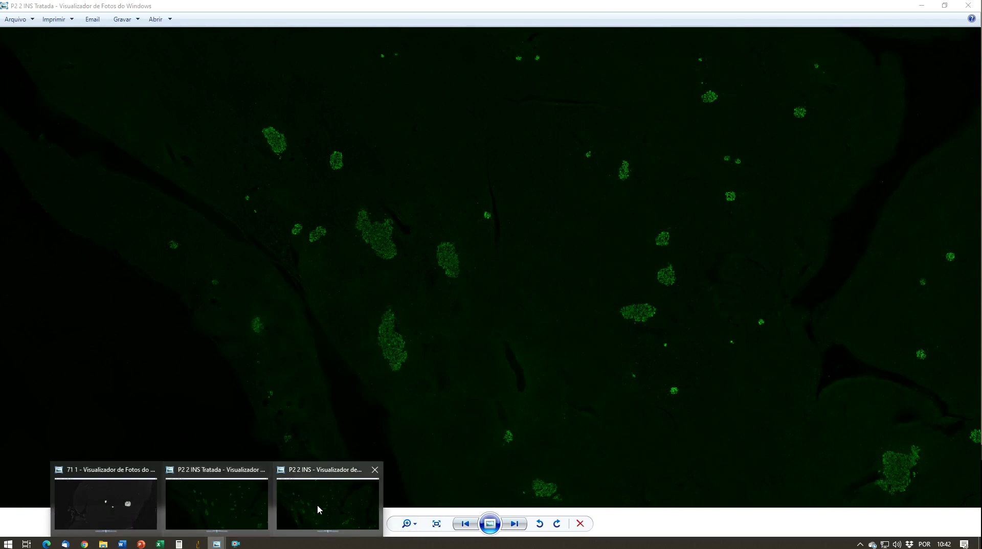
{"action": "left_click", "coordinate": [943, 7]}
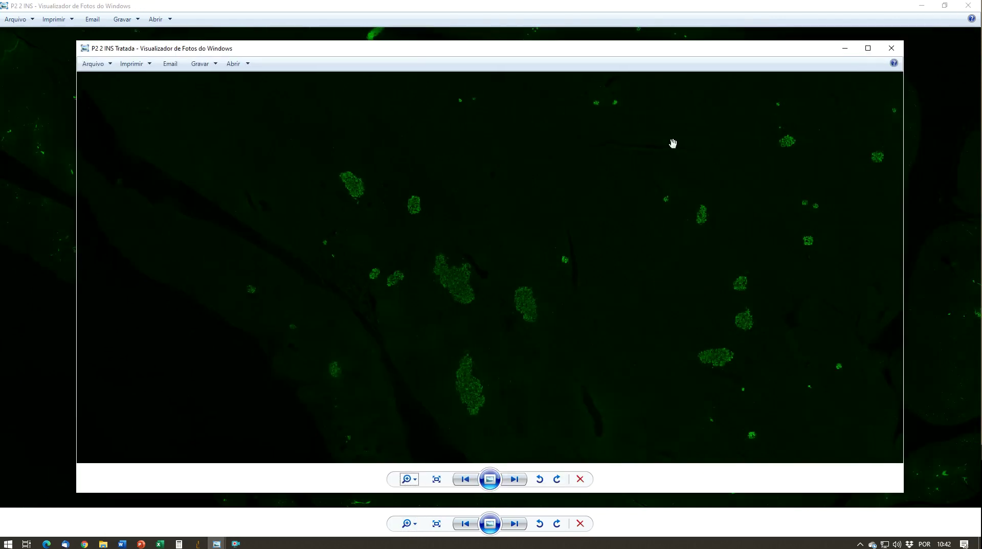
{"action": "left_click_drag", "start_coordinate": [74, 147], "coordinate": [441, 131]}
{"action": "left_click_drag", "start_coordinate": [646, 191], "coordinate": [567, 193]}
Step: Restore and narrow the untreated P2 2 INS window, placing it beside P2 2 INS Tratada
{"action": "left_click", "coordinate": [248, 302]}
{"action": "left_click", "coordinate": [945, 6]}
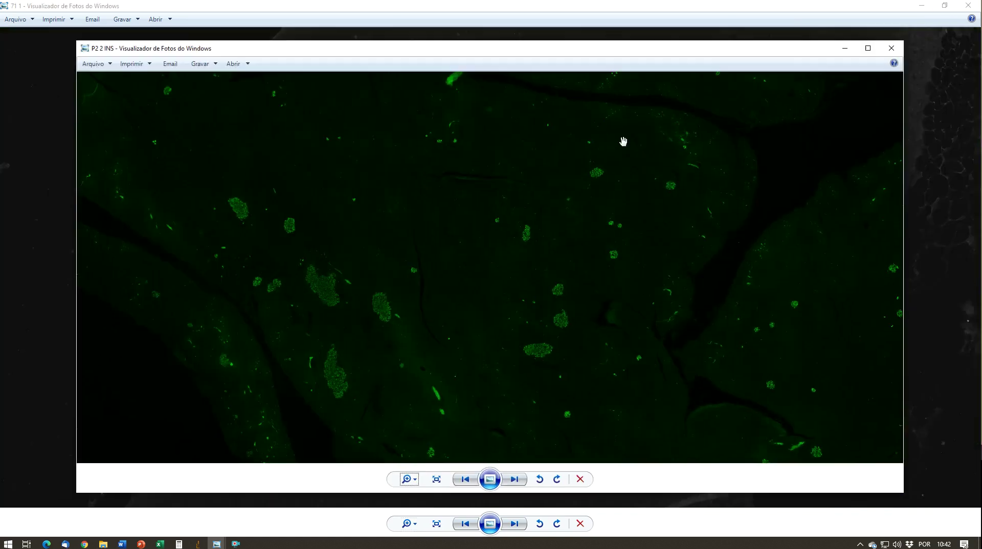
{"action": "left_click_drag", "start_coordinate": [911, 33], "coordinate": [532, 92]}
{"action": "left_click_drag", "start_coordinate": [423, 96], "coordinate": [359, 46]}
{"action": "left_click_drag", "start_coordinate": [473, 442], "coordinate": [482, 490]}
Step: Compare the same tissue clusters in P2 2 INS and P2 2 INS Tratada with the two windows spaced side by side
{"action": "left_click_drag", "start_coordinate": [583, 407], "coordinate": [532, 366]}
{"action": "left_click_drag", "start_coordinate": [334, 372], "coordinate": [321, 329]}
{"action": "left_click_drag", "start_coordinate": [693, 319], "coordinate": [710, 288]}
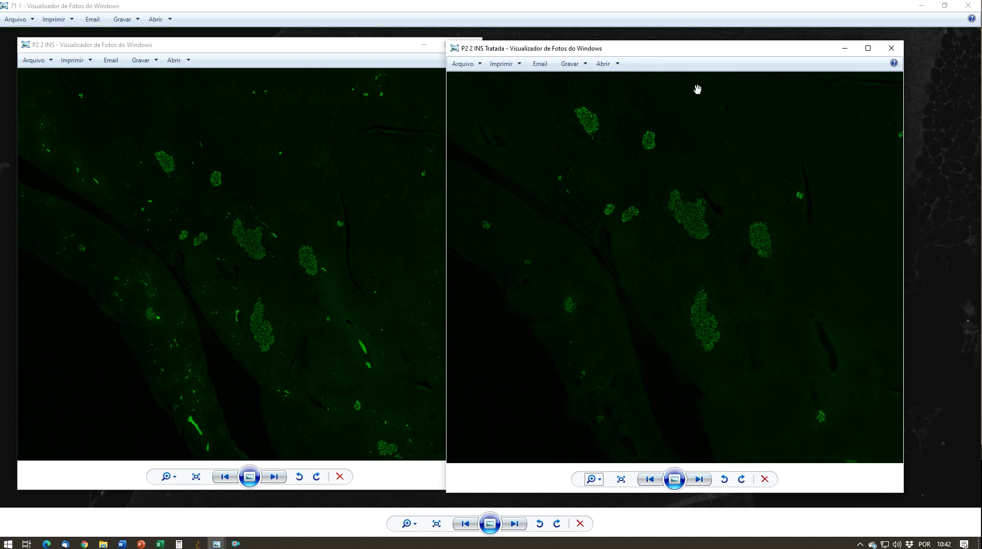
{"action": "left_click_drag", "start_coordinate": [703, 54], "coordinate": [755, 41]}
{"action": "mouse_move", "coordinate": [327, 48]}
{"action": "left_mouse_down"}
{"action": "mouse_move", "coordinate": [342, 41]}
{"action": "mouse_move", "coordinate": [332, 44]}
{"action": "left_mouse_up"}
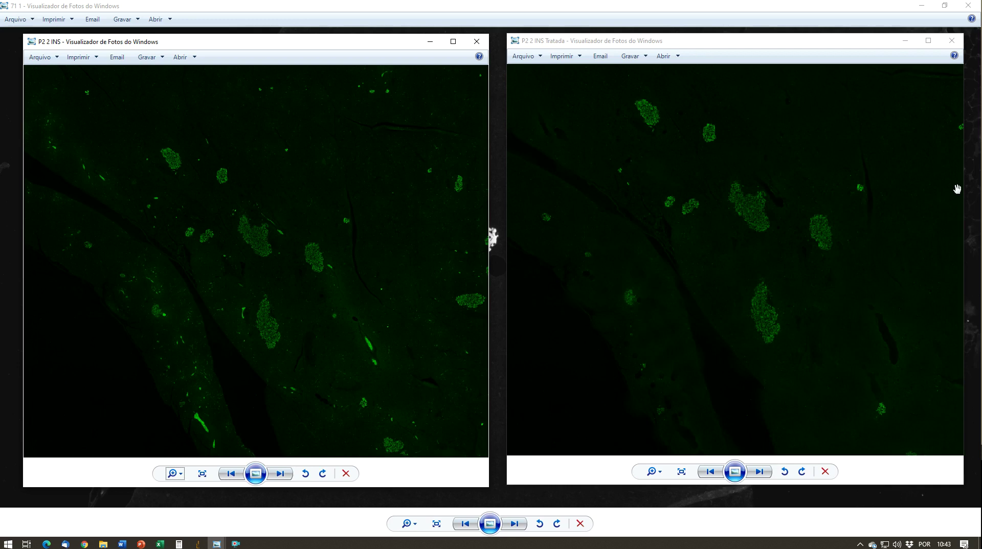
{"action": "left_click_drag", "start_coordinate": [939, 198], "coordinate": [873, 202]}
{"action": "left_click_drag", "start_coordinate": [366, 308], "coordinate": [346, 305]}
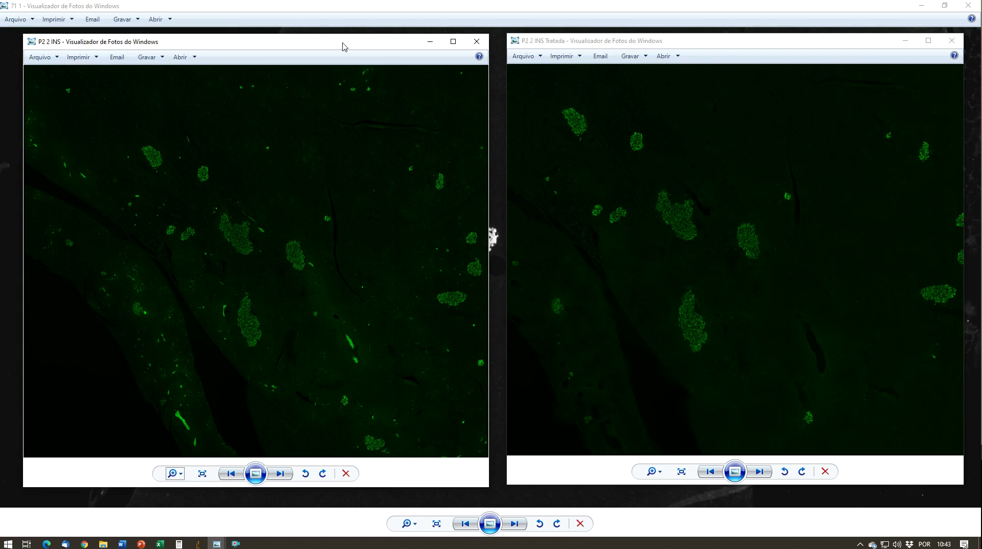
Step: Minimize P2 2 INS and place a narrowed 71 1 window beside P2 2 INS Tratada
{"action": "left_click", "coordinate": [430, 42]}
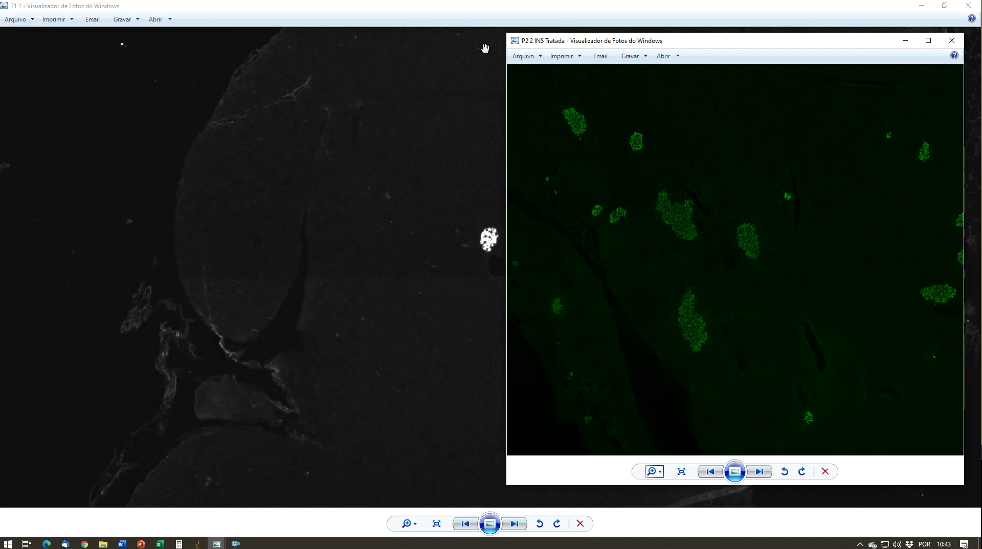
{"action": "left_click", "coordinate": [952, 8]}
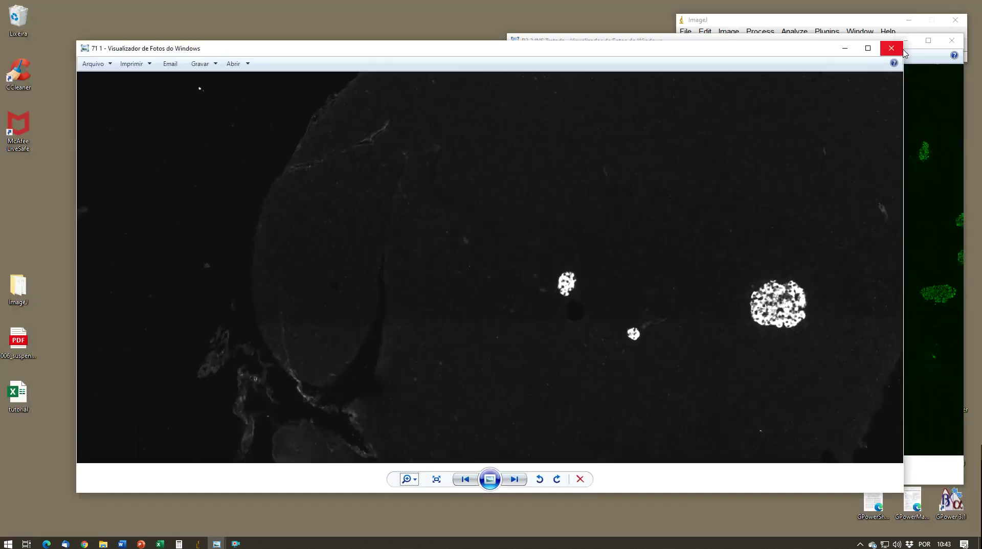
{"action": "left_click_drag", "start_coordinate": [903, 49], "coordinate": [544, 60]}
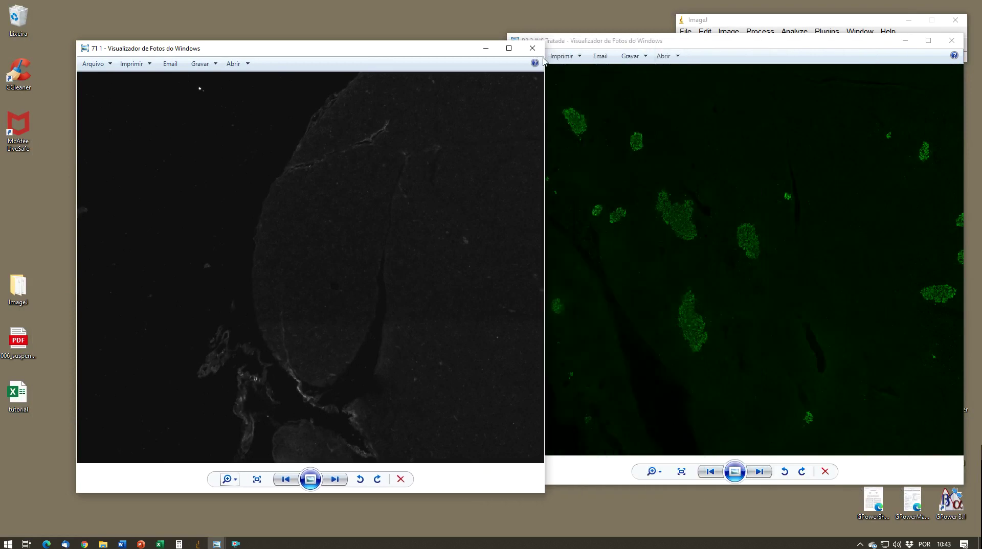
{"action": "left_click_drag", "start_coordinate": [443, 55], "coordinate": [376, 32]}
Step: Compare the white clusters in 71 1 with the magnified green clusters in P2 2 INS Tratada
{"action": "left_click_drag", "start_coordinate": [417, 216], "coordinate": [280, 222]}
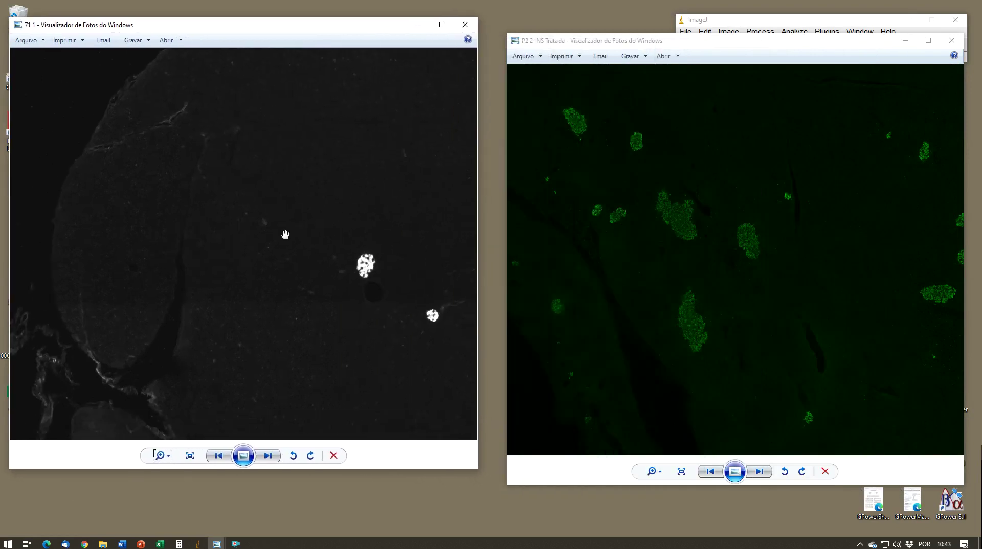
{"action": "left_click_drag", "start_coordinate": [323, 302], "coordinate": [242, 255]}
{"action": "left_click_drag", "start_coordinate": [723, 290], "coordinate": [647, 263]}
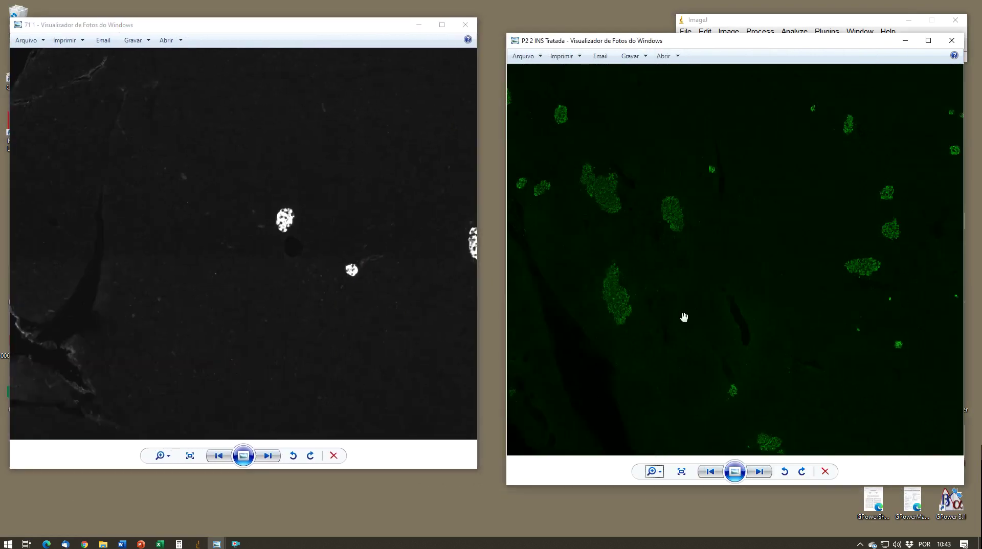
{"action": "left_click", "coordinate": [661, 477]}
{"action": "left_click_drag", "start_coordinate": [660, 478], "coordinate": [660, 461]}
{"action": "left_click_drag", "start_coordinate": [824, 168], "coordinate": [671, 320]}
{"action": "left_click_drag", "start_coordinate": [798, 253], "coordinate": [743, 290]}
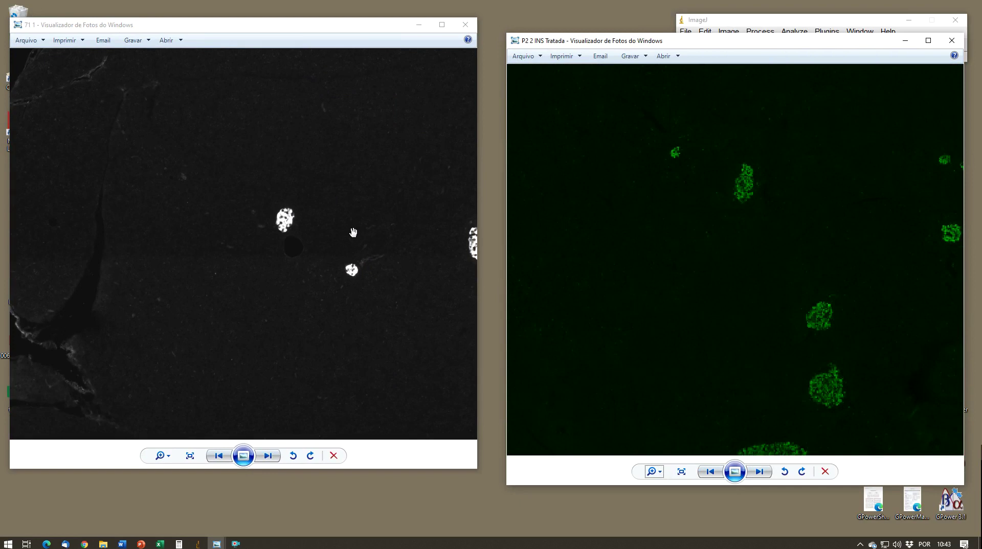
Step: Close the 71 1 and P2 2 INS Tratada photo viewer windows to clear the desktop
{"action": "left_click", "coordinate": [466, 24]}
{"action": "left_click_drag", "start_coordinate": [797, 41], "coordinate": [432, 72]}
{"action": "left_click", "coordinate": [587, 71]}
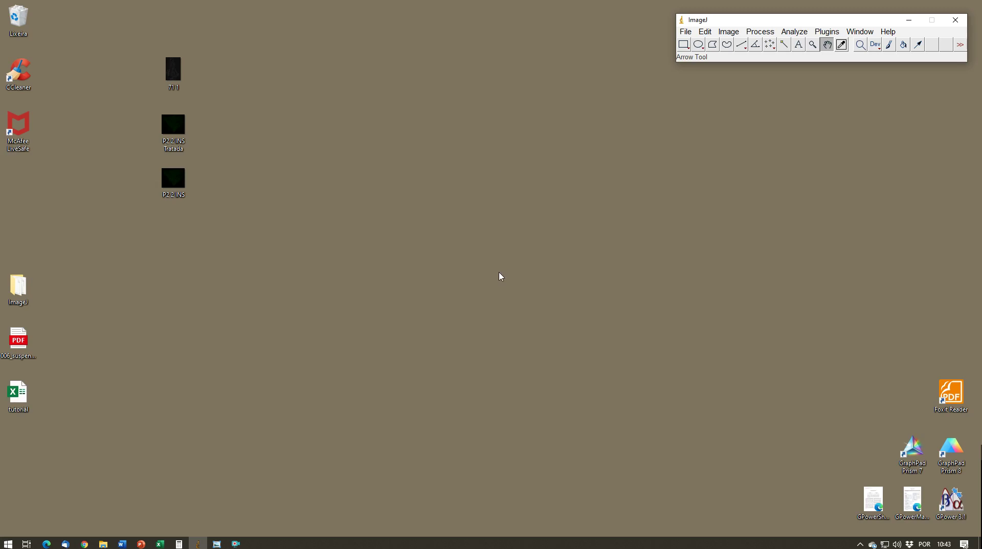
Step: Switch to ImageJ and open the image 71 1.tif from the desktop folder
{"action": "left_click_drag", "start_coordinate": [777, 21], "coordinate": [749, 17]}
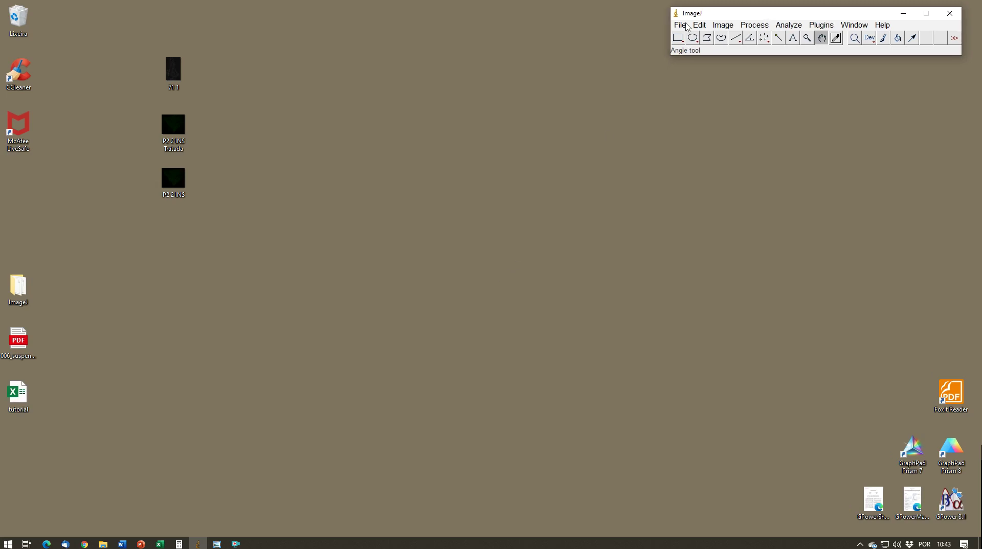
{"action": "left_click", "coordinate": [676, 26]}
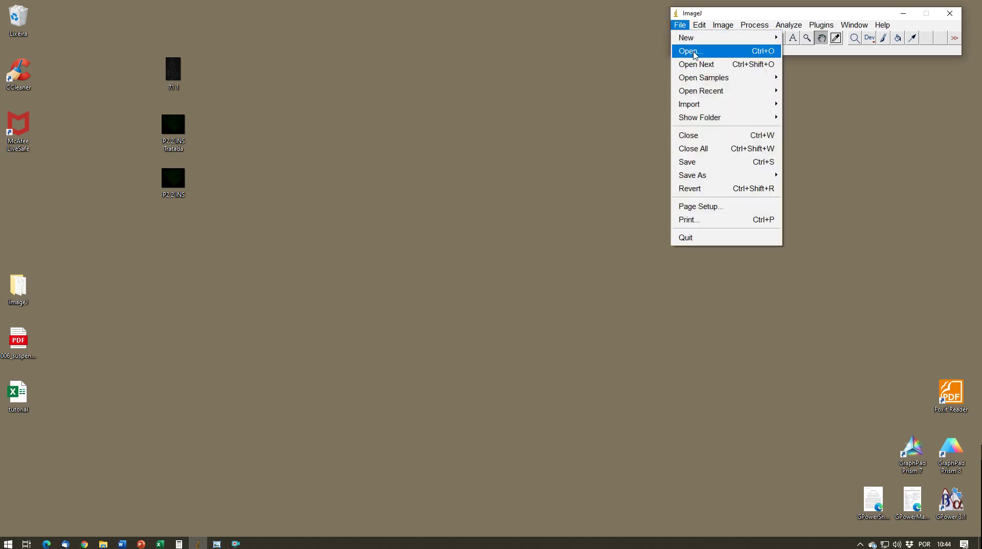
{"action": "left_click", "coordinate": [762, 51]}
{"action": "left_click_drag", "start_coordinate": [550, 79], "coordinate": [517, 81]}
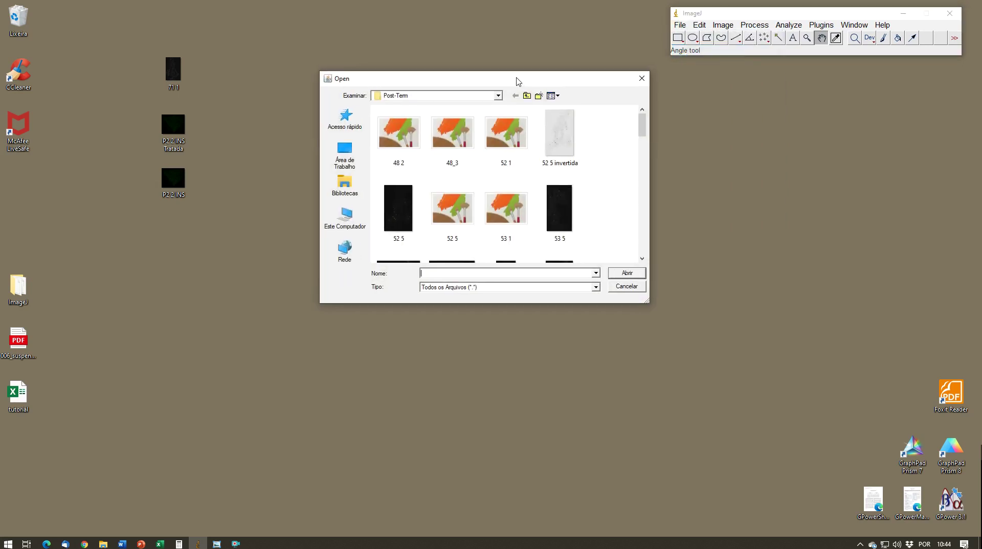
{"action": "left_click", "coordinate": [359, 154]}
{"action": "scroll", "coordinate": [646, 162], "scroll_direction": "down", "scroll_amount": 1}
{"action": "scroll", "coordinate": [634, 205], "scroll_direction": "down", "scroll_amount": 3}
{"action": "double_click", "coordinate": [418, 195]}
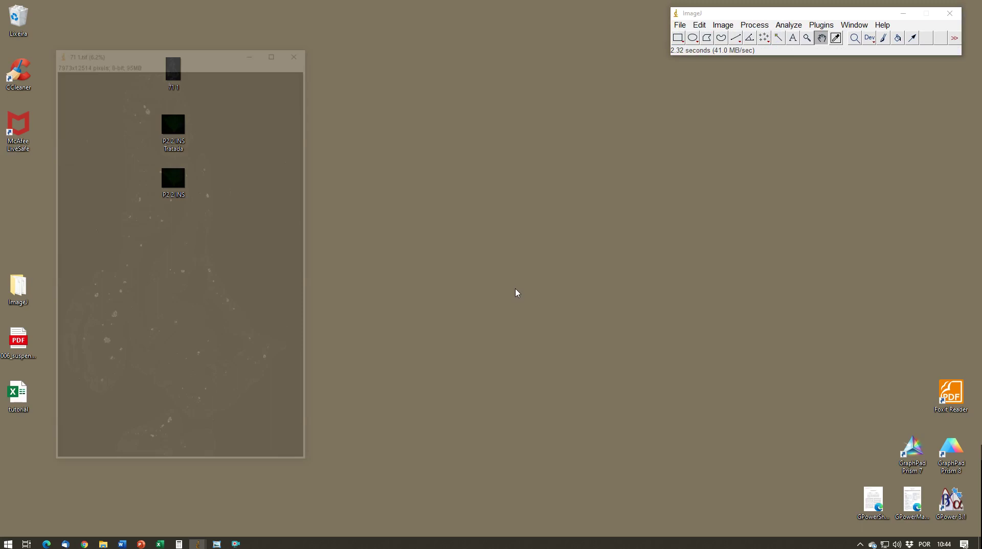
Step: Move the 71 1.tif window clear of the desktop edge and view the tissue at several magnifications, including 16.7%
{"action": "left_click_drag", "start_coordinate": [228, 57], "coordinate": [357, 19]}
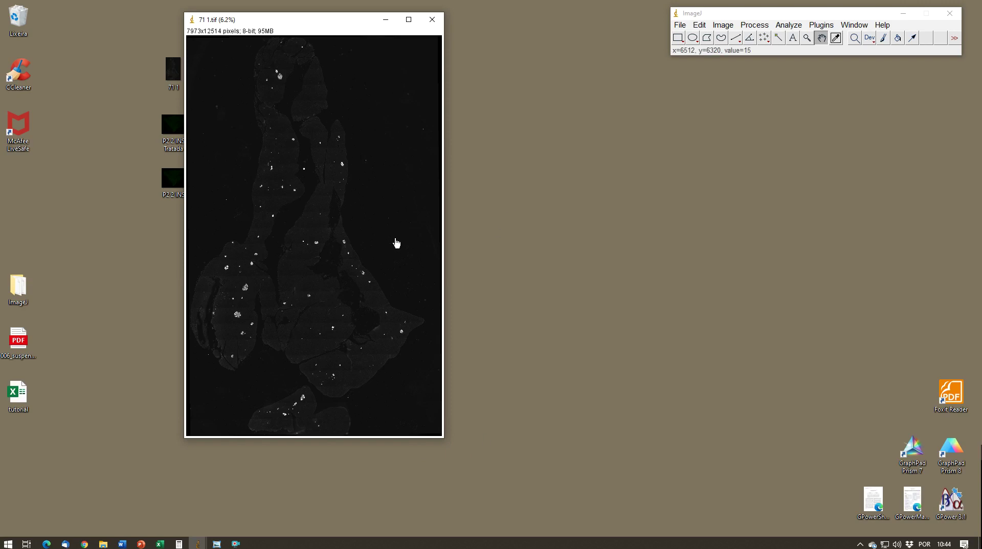
{"action": "scroll", "coordinate": [396, 243], "scroll_direction": "up", "scroll_amount": 4}
{"action": "scroll", "coordinate": [397, 243], "scroll_direction": "down", "scroll_amount": 4}
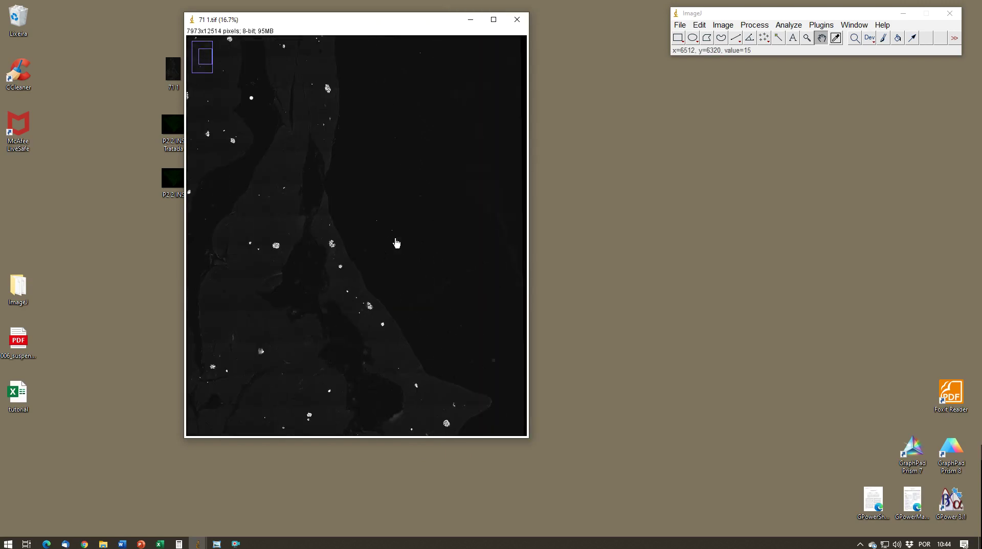
{"action": "scroll", "coordinate": [396, 243], "scroll_direction": "down", "scroll_amount": 1}
{"action": "scroll", "coordinate": [396, 243], "scroll_direction": "up", "scroll_amount": 2}
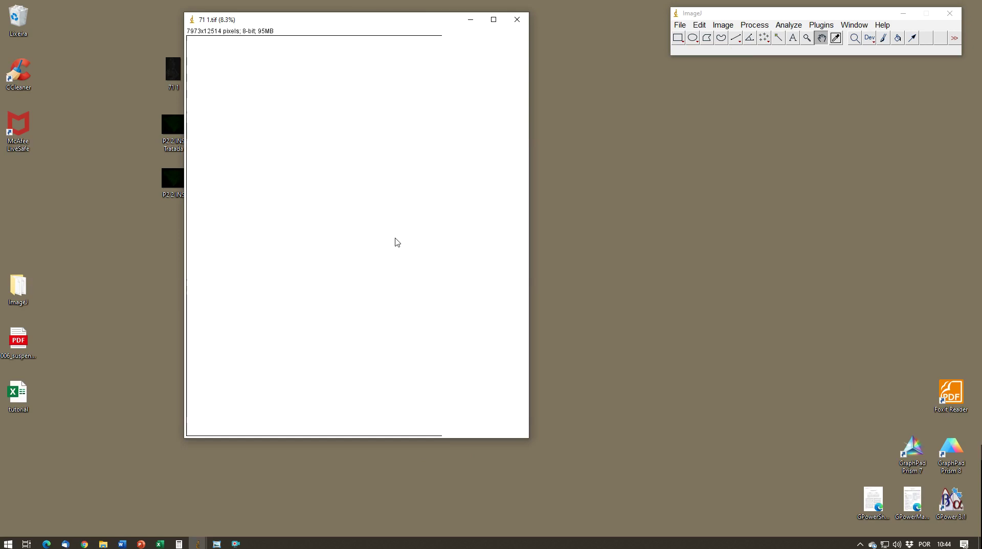
Step: Zoom 71 1.tif in to 12.5% and back out to 8.3% with ImageJ's Zoom commands
{"action": "left_click", "coordinate": [723, 25]}
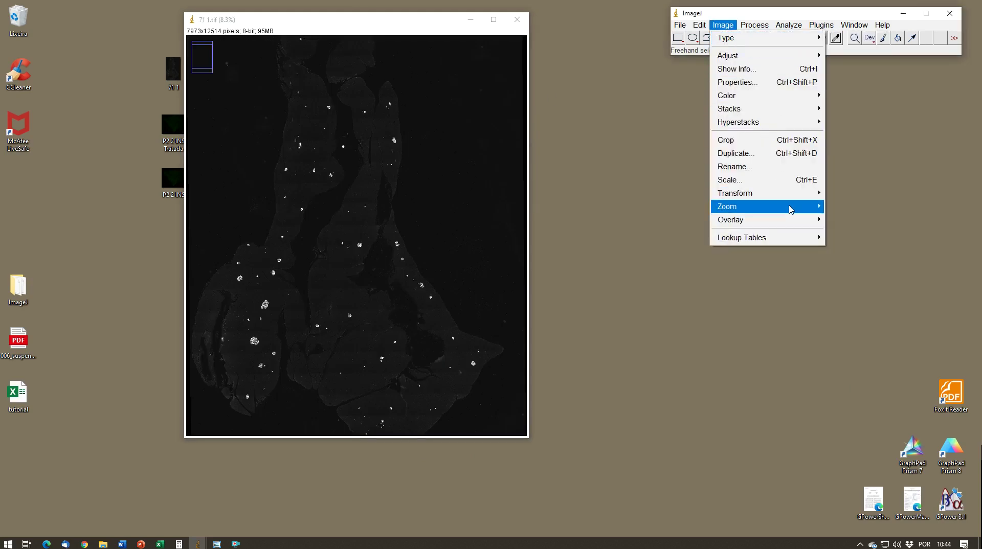
{"action": "mouse_move", "coordinate": [790, 207]}
{"action": "left_click", "coordinate": [837, 207]}
{"action": "left_click", "coordinate": [723, 25]}
{"action": "mouse_move", "coordinate": [766, 207]}
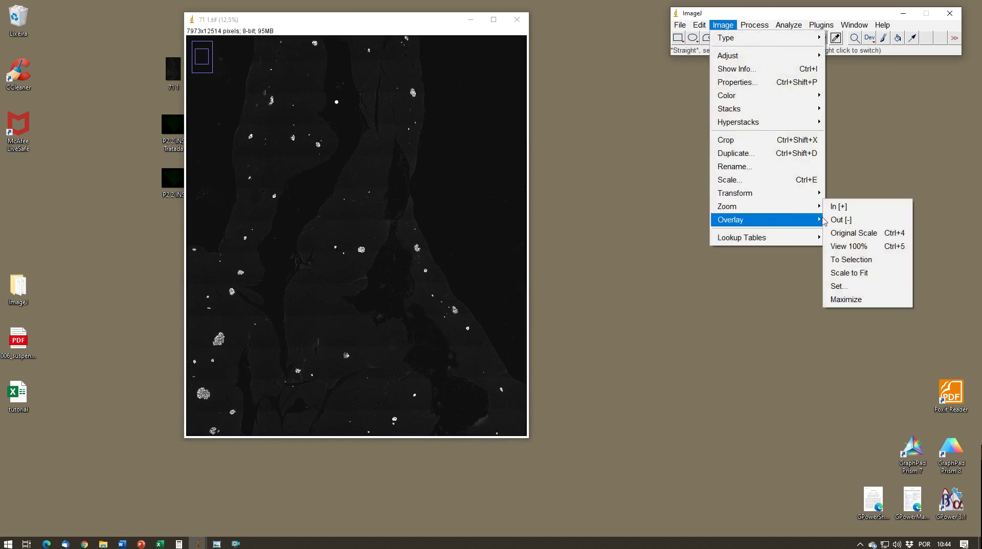
{"action": "left_click", "coordinate": [833, 220]}
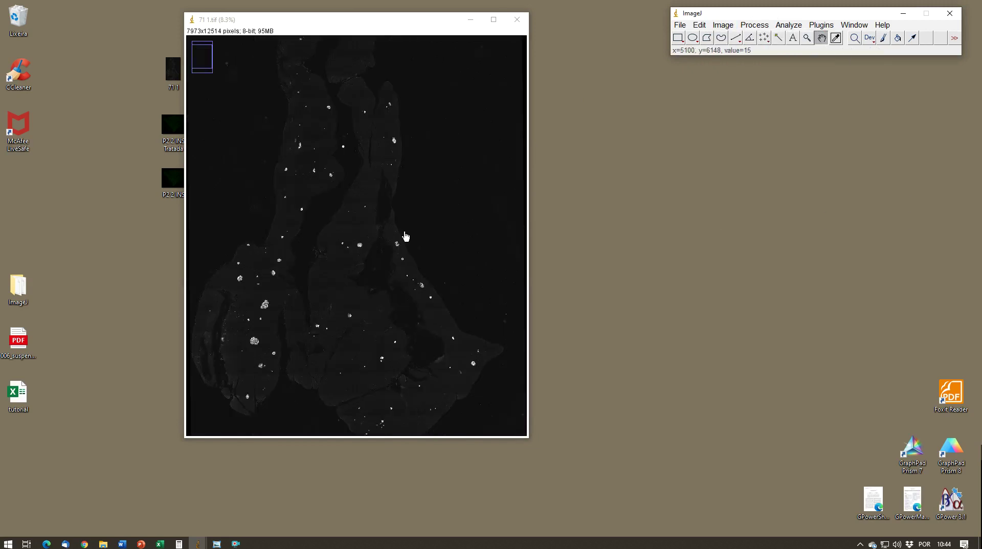
Step: Set 71 1.tif to 8.3% magnification, extend its window to fit the whole tissue, and reposition it
{"action": "key", "text": "minus"}
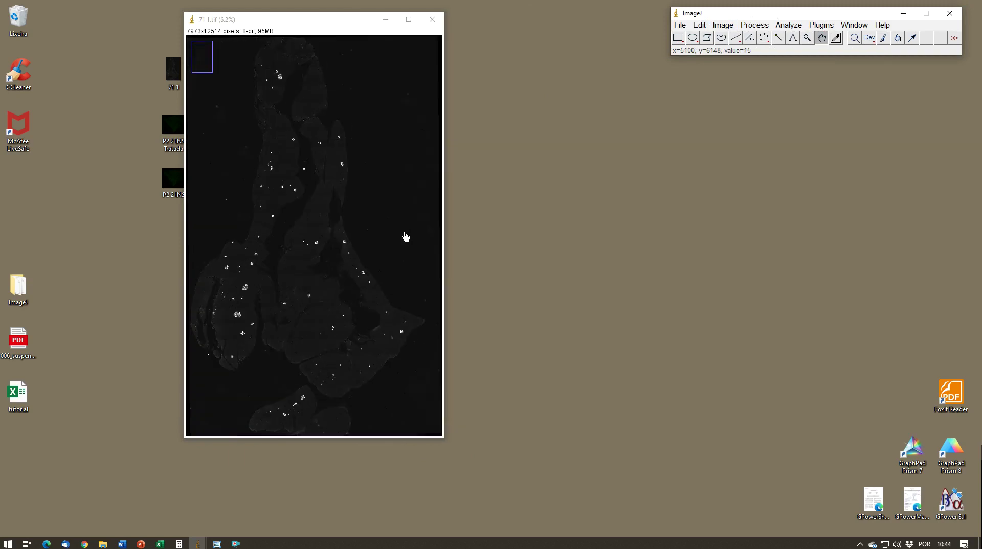
{"action": "key", "text": "plus"}
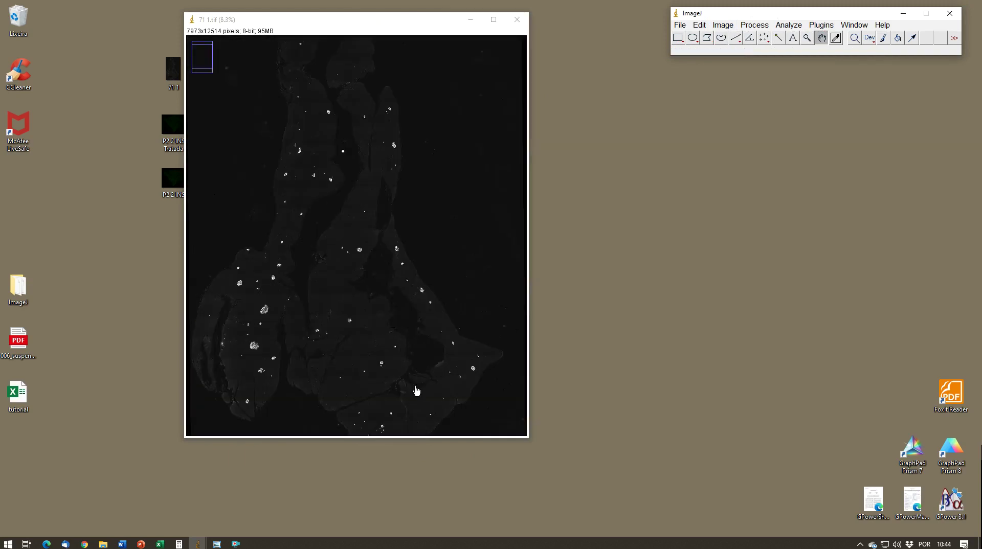
{"action": "left_click_drag", "start_coordinate": [452, 439], "coordinate": [452, 514]}
{"action": "left_click_drag", "start_coordinate": [434, 26], "coordinate": [461, 28]}
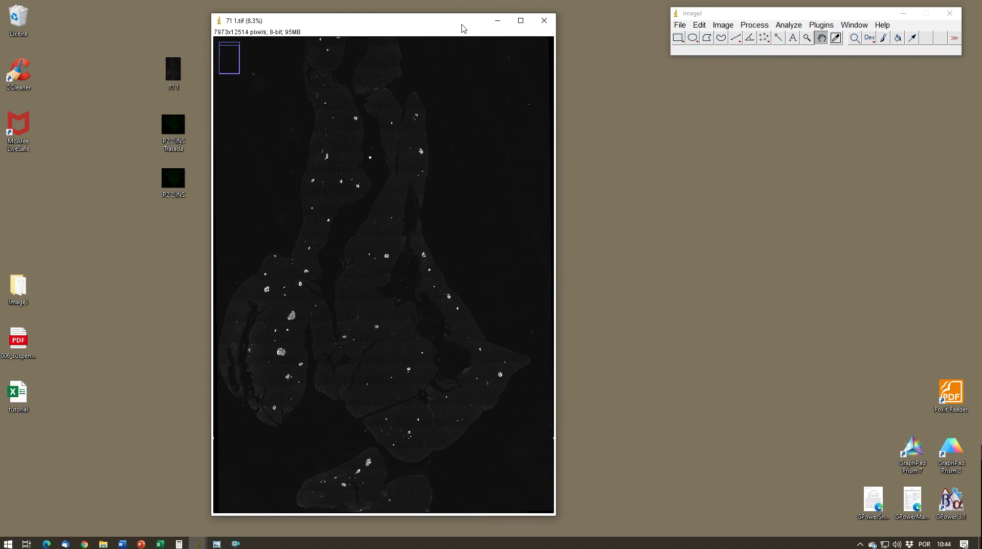
Step: Apply measurement settings with area, mean gray value, min & max gray value and Limit to threshold enabled
{"action": "left_click_drag", "start_coordinate": [812, 12], "coordinate": [796, 13]}
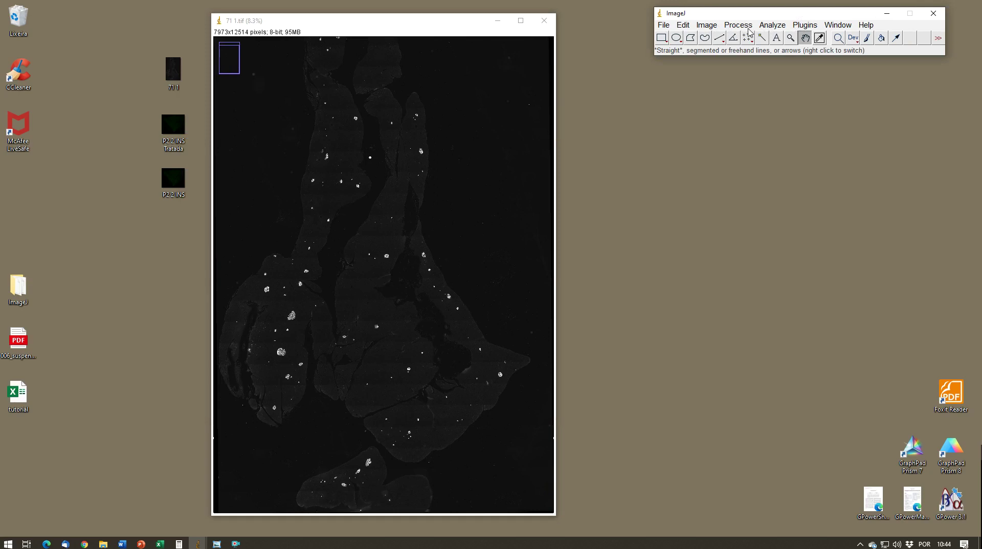
{"action": "left_click", "coordinate": [777, 28]}
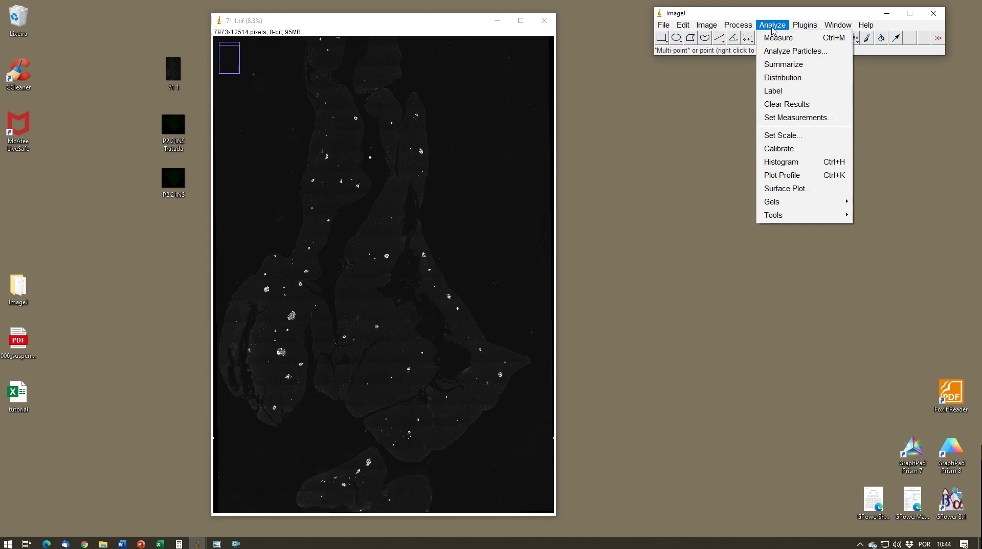
{"action": "left_click", "coordinate": [803, 126]}
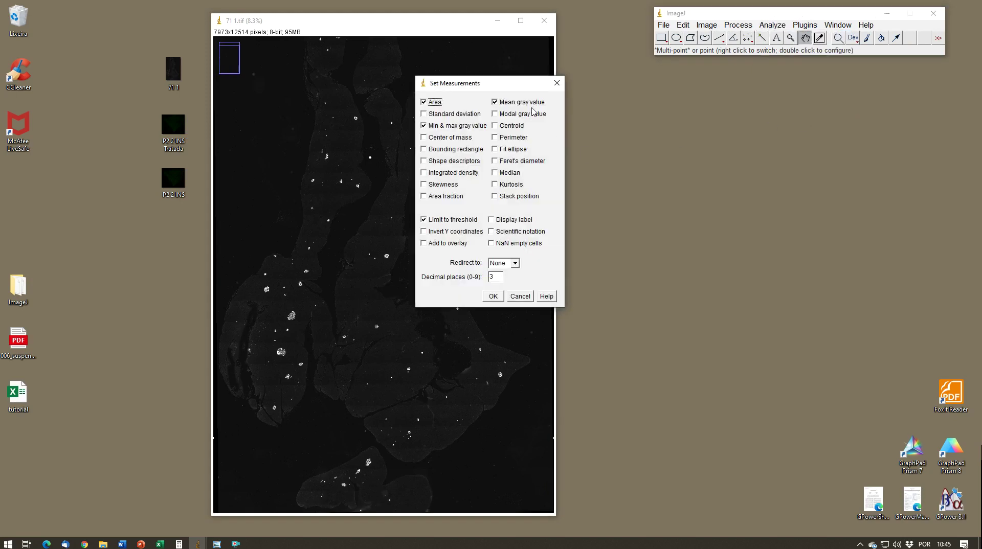
{"action": "left_click_drag", "start_coordinate": [509, 83], "coordinate": [672, 80]}
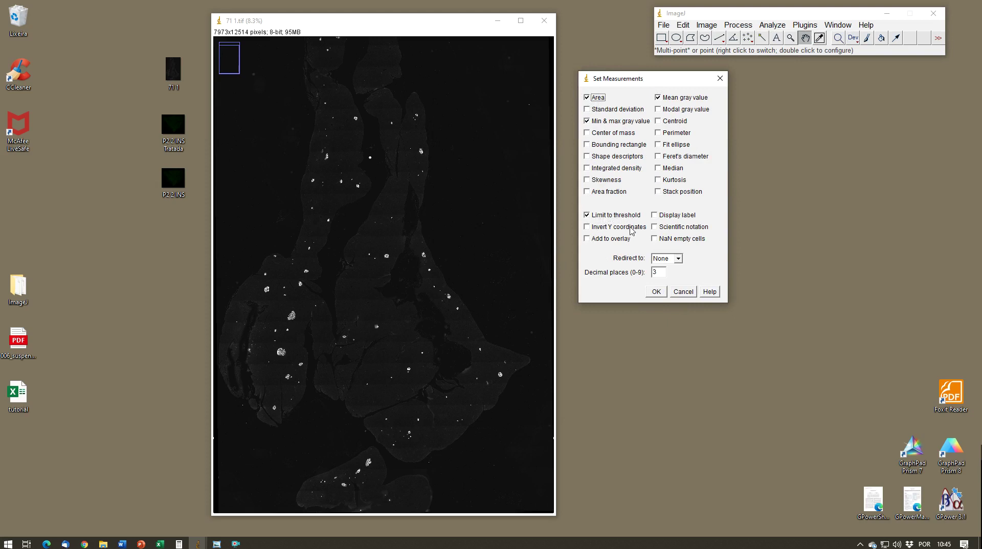
{"action": "left_click", "coordinate": [656, 291]}
Step: Nudge the 71 1.tif window into place and open the Threshold adjustment for the image
{"action": "left_click_drag", "start_coordinate": [455, 23], "coordinate": [458, 20]}
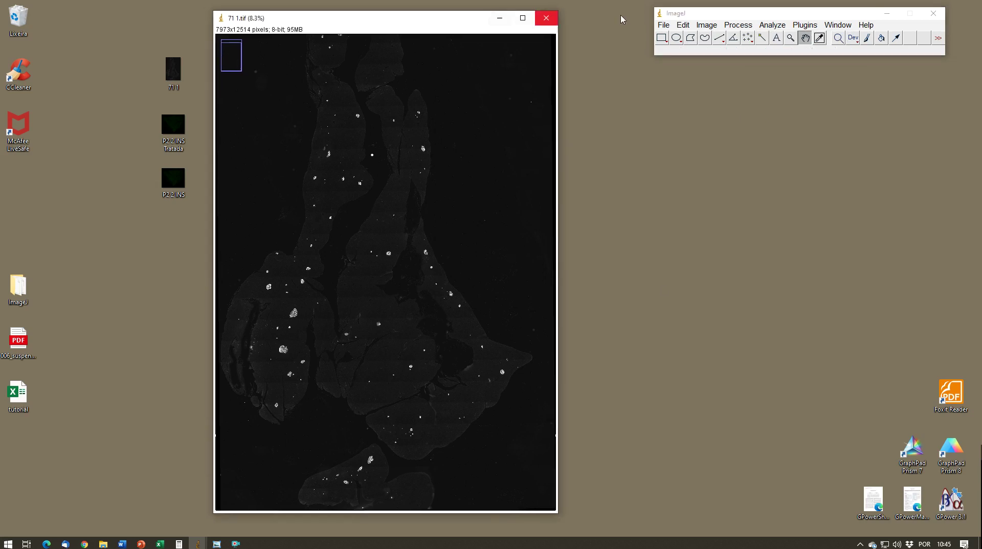
{"action": "left_click", "coordinate": [708, 27]}
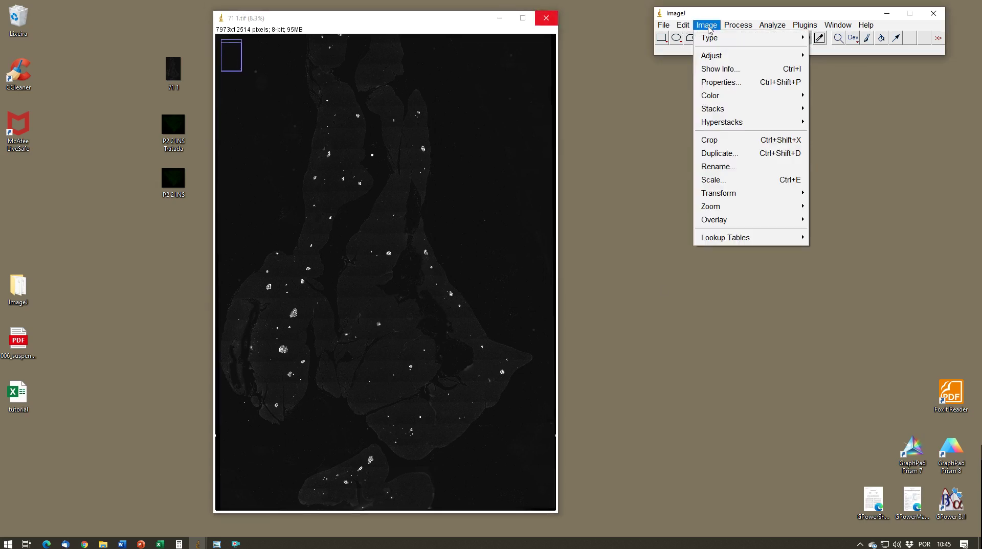
{"action": "mouse_move", "coordinate": [711, 53]}
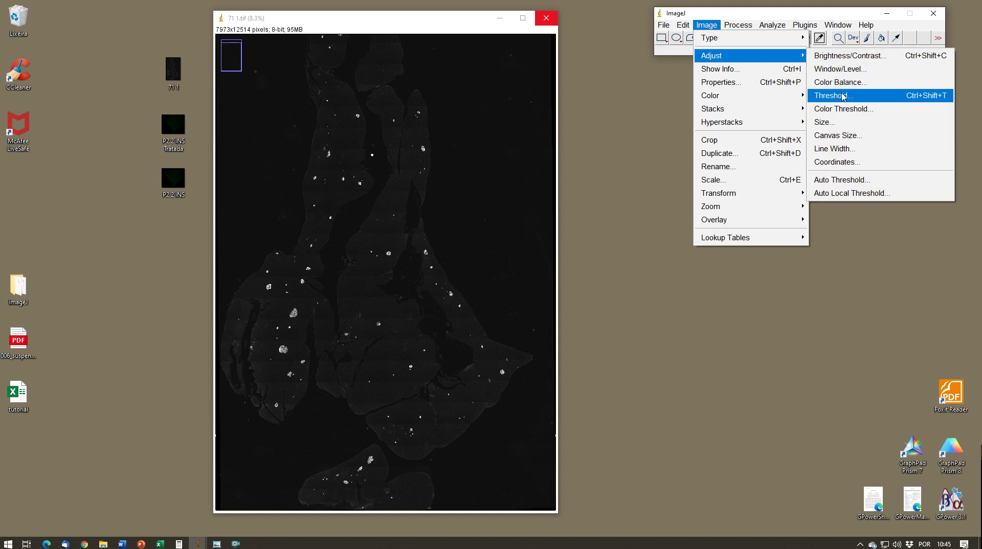
{"action": "left_click", "coordinate": [915, 102]}
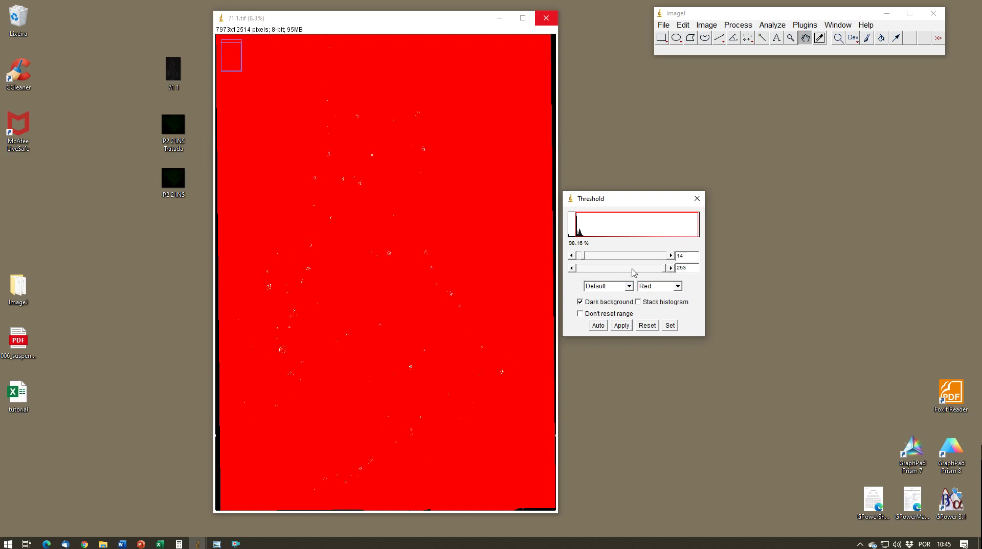
Step: Try raising the lower threshold of 71 1.tif to 21 with the upper threshold at 244
{"action": "mouse_move", "coordinate": [668, 267]}
{"action": "left_mouse_down"}
{"action": "mouse_move", "coordinate": [613, 276]}
{"action": "mouse_move", "coordinate": [666, 268]}
{"action": "left_mouse_up"}
{"action": "left_click", "coordinate": [572, 257]}
{"action": "left_click", "coordinate": [671, 269]}
{"action": "left_click", "coordinate": [671, 269]}
{"action": "left_click", "coordinate": [672, 255]}
{"action": "left_click", "coordinate": [672, 256]}
{"action": "left_click", "coordinate": [671, 255]}
{"action": "left_click", "coordinate": [671, 255]}
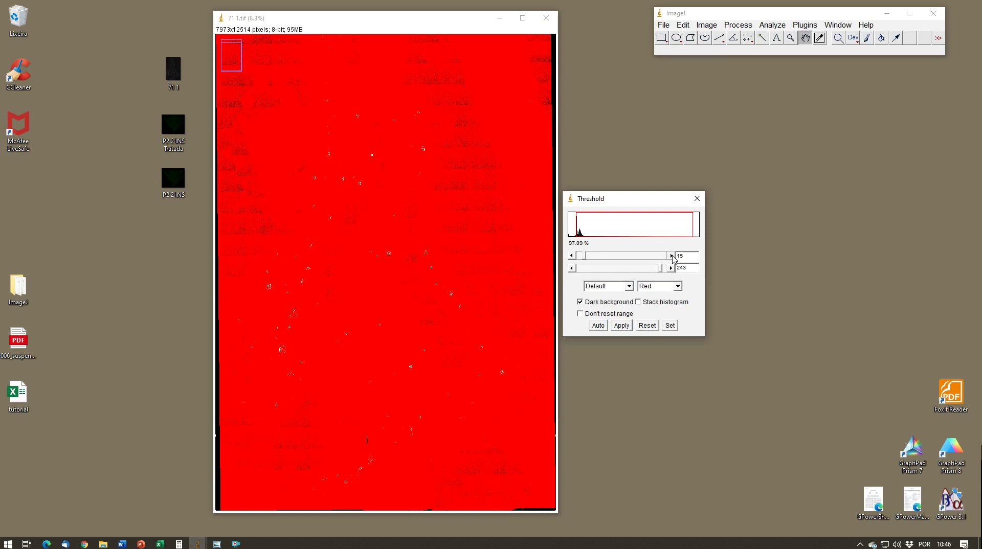
{"action": "left_click", "coordinate": [671, 255]}
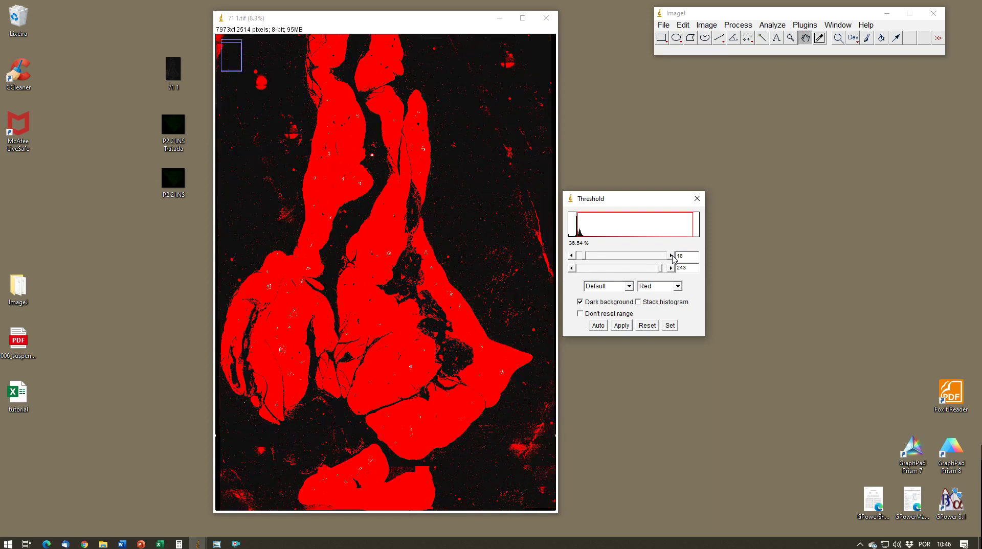
{"action": "left_click", "coordinate": [671, 255]}
{"action": "left_click", "coordinate": [672, 256]}
{"action": "left_click", "coordinate": [672, 255]}
{"action": "left_click_drag", "start_coordinate": [659, 269], "coordinate": [666, 269]}
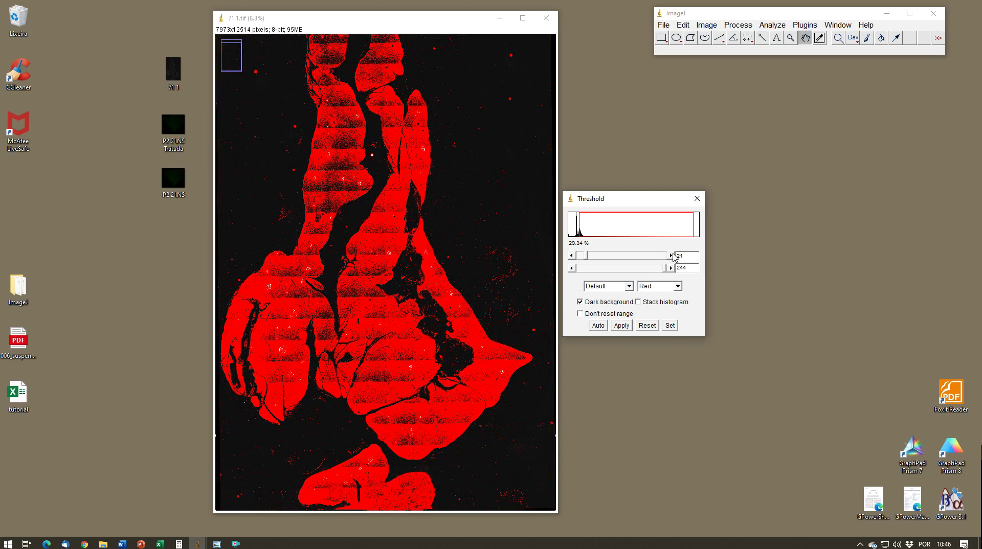
Step: Try fine-tuning the tissue threshold to a range of 20 to 246
{"action": "left_click", "coordinate": [672, 256]}
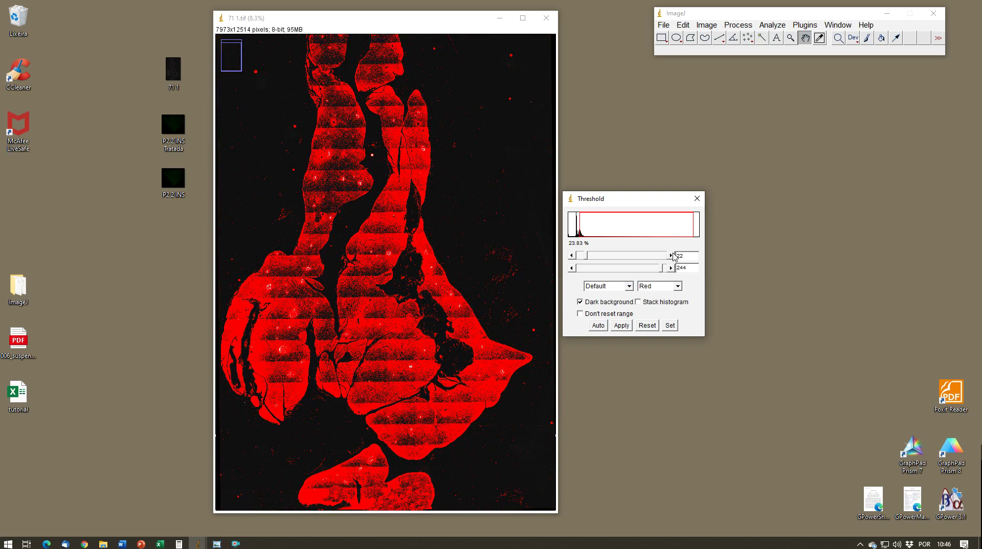
{"action": "left_click", "coordinate": [572, 257]}
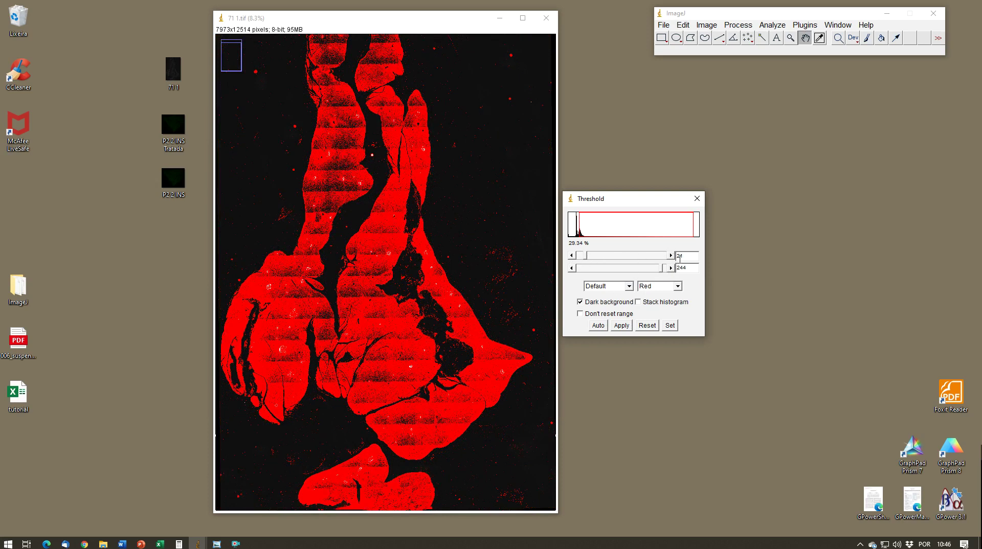
{"action": "left_click", "coordinate": [670, 268]}
{"action": "left_click", "coordinate": [670, 269]}
{"action": "left_click", "coordinate": [670, 255]}
{"action": "left_click", "coordinate": [573, 256]}
{"action": "left_click", "coordinate": [572, 256]}
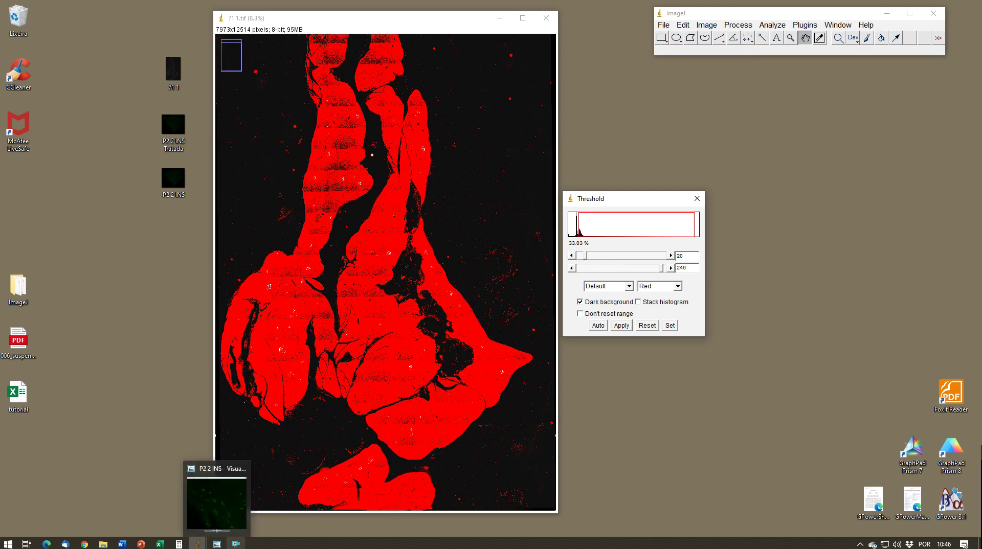
{"action": "left_click", "coordinate": [236, 544]}
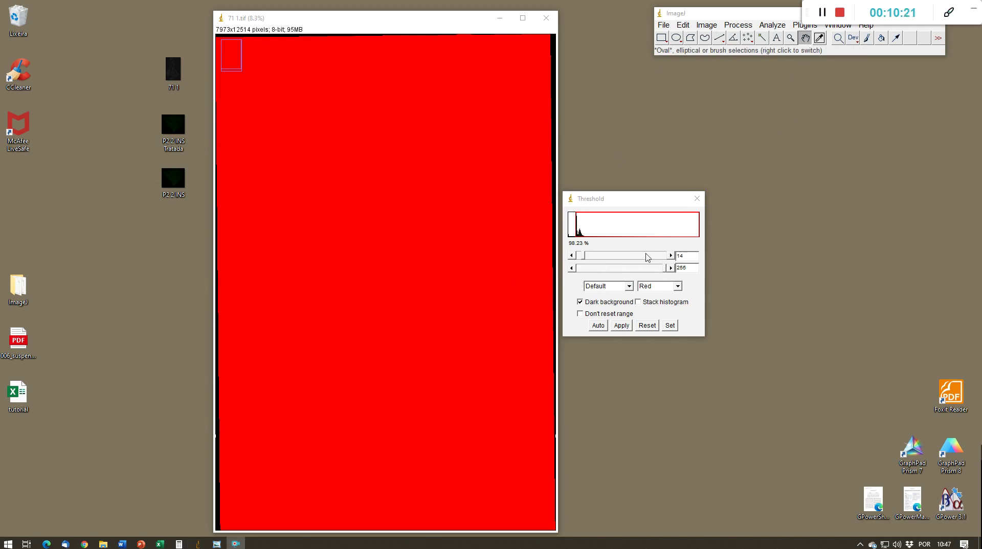
Step: Set the lower threshold to 19 so the tissue separates from the background, comparing values up to 21
{"action": "left_click", "coordinate": [671, 256]}
{"action": "left_click", "coordinate": [672, 256]}
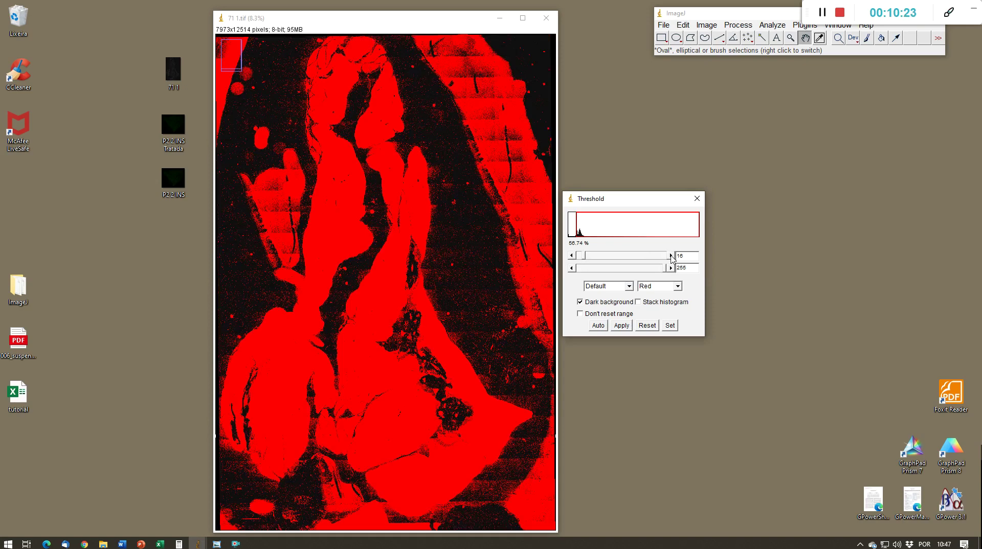
{"action": "left_click", "coordinate": [671, 256]}
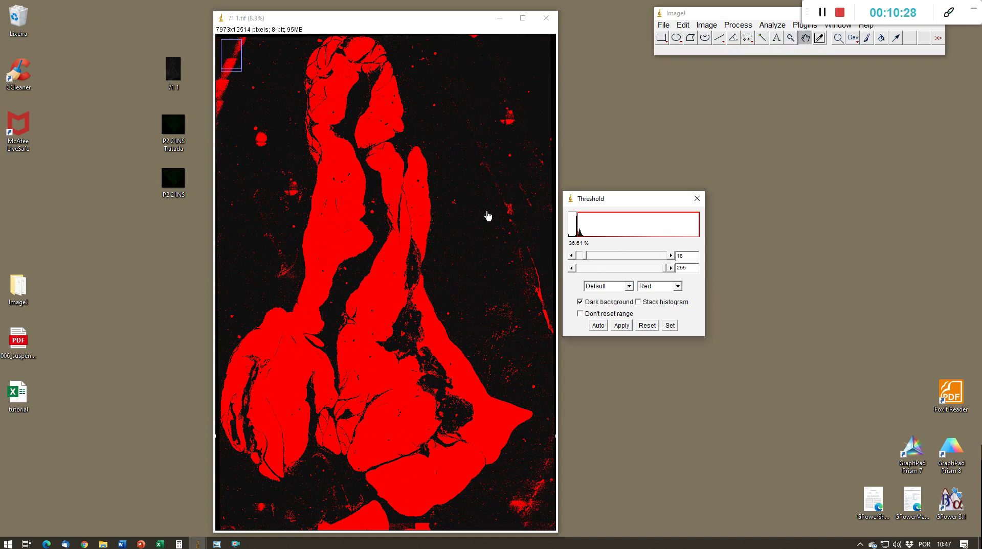
{"action": "left_click", "coordinate": [671, 255]}
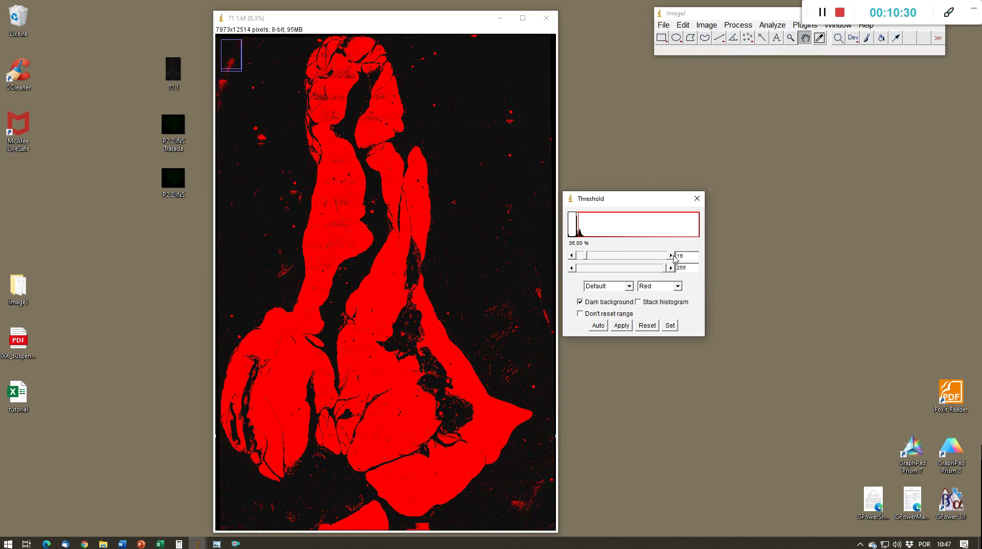
{"action": "left_click", "coordinate": [671, 255]}
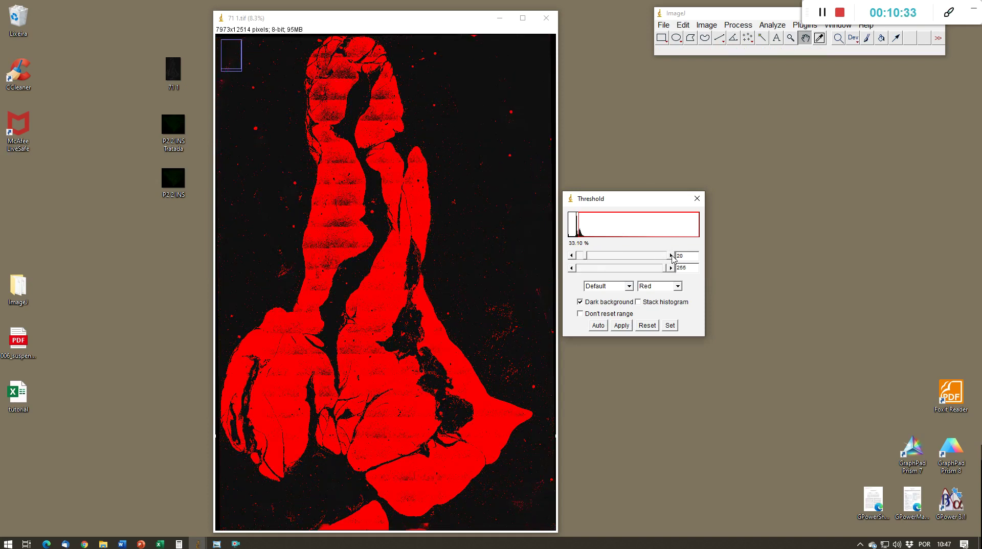
{"action": "left_click", "coordinate": [671, 255]}
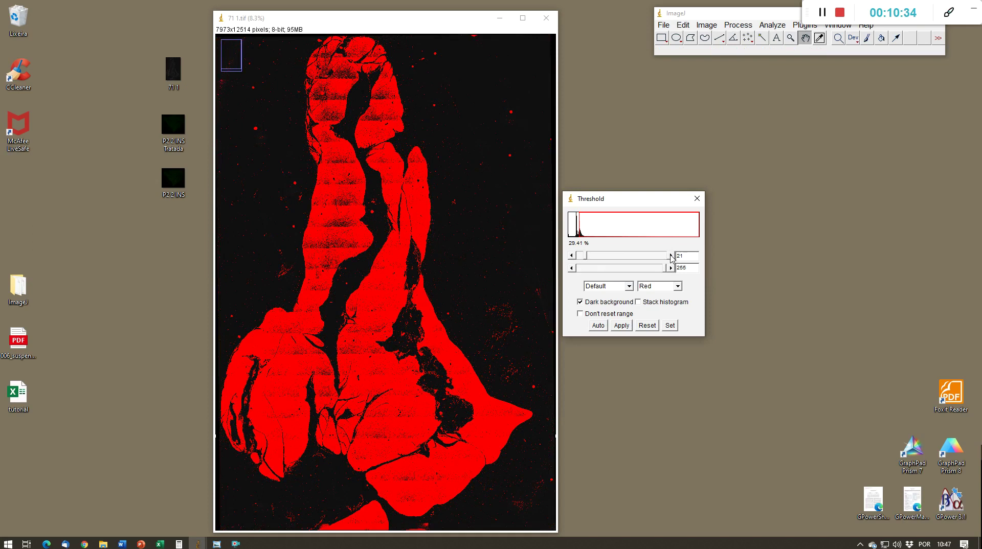
{"action": "left_click", "coordinate": [572, 255]}
{"action": "left_click", "coordinate": [571, 255]}
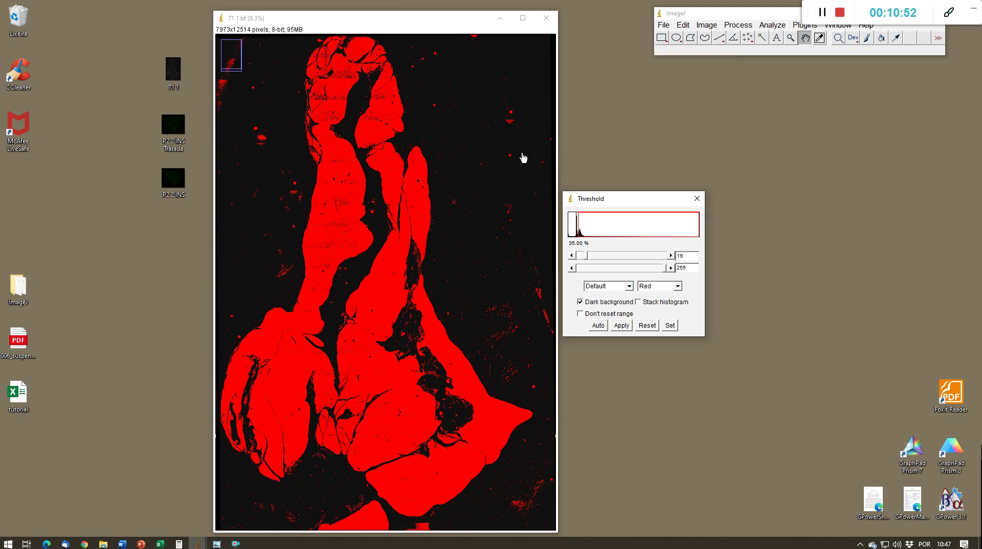
Step: Measure the thresholded area of 71 1.tif and move the results window clear of the image
{"action": "left_click", "coordinate": [975, 12]}
{"action": "left_click", "coordinate": [773, 24]}
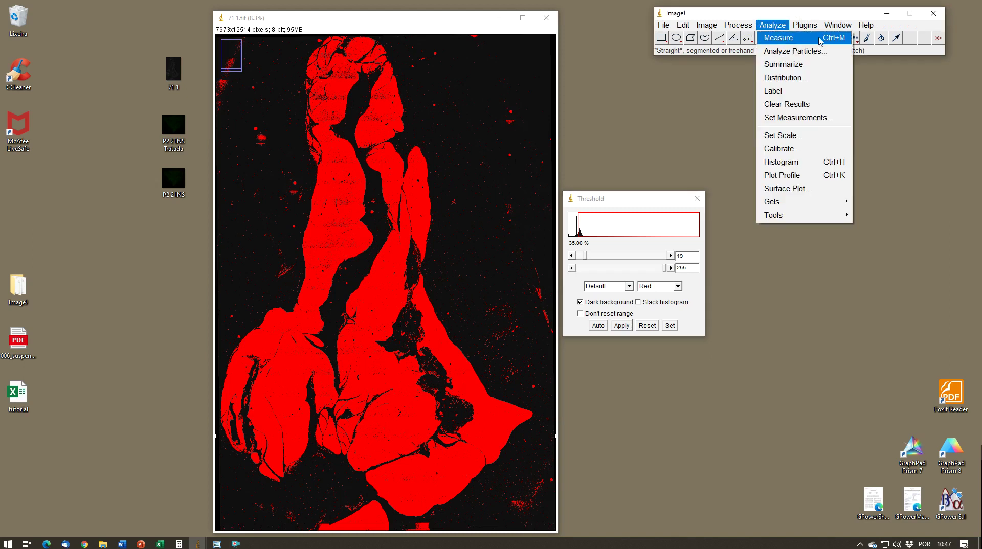
{"action": "left_click", "coordinate": [820, 41]}
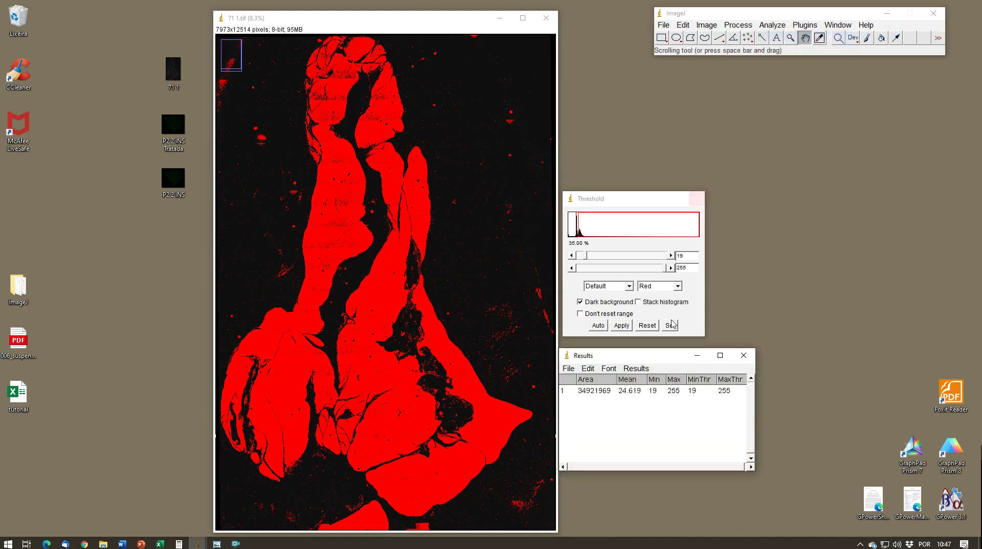
{"action": "left_click_drag", "start_coordinate": [673, 361], "coordinate": [712, 360]}
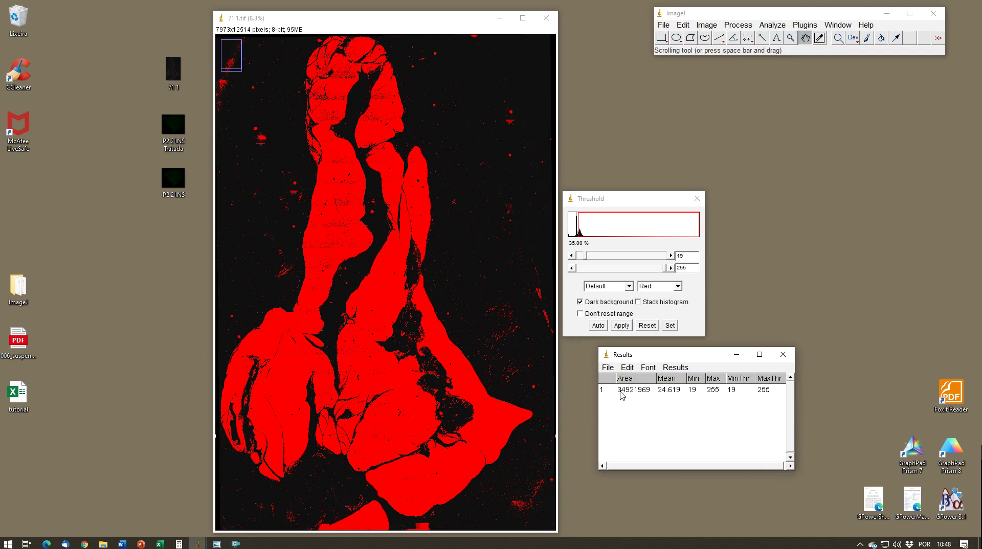
Step: Switch to the tutorial workbook in Excel and change the GI table's heading to Experimental
{"action": "left_click", "coordinate": [161, 544]}
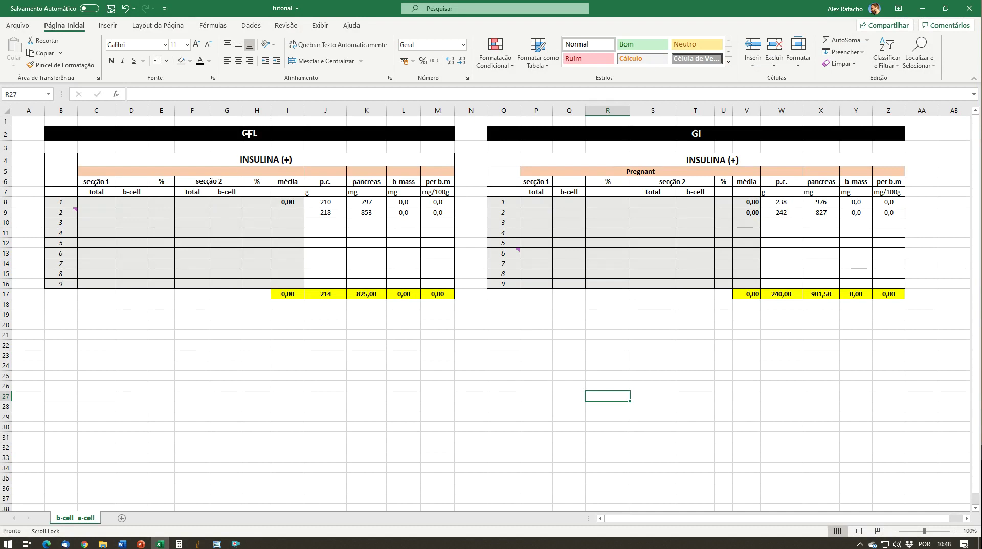
{"action": "left_click", "coordinate": [728, 134]}
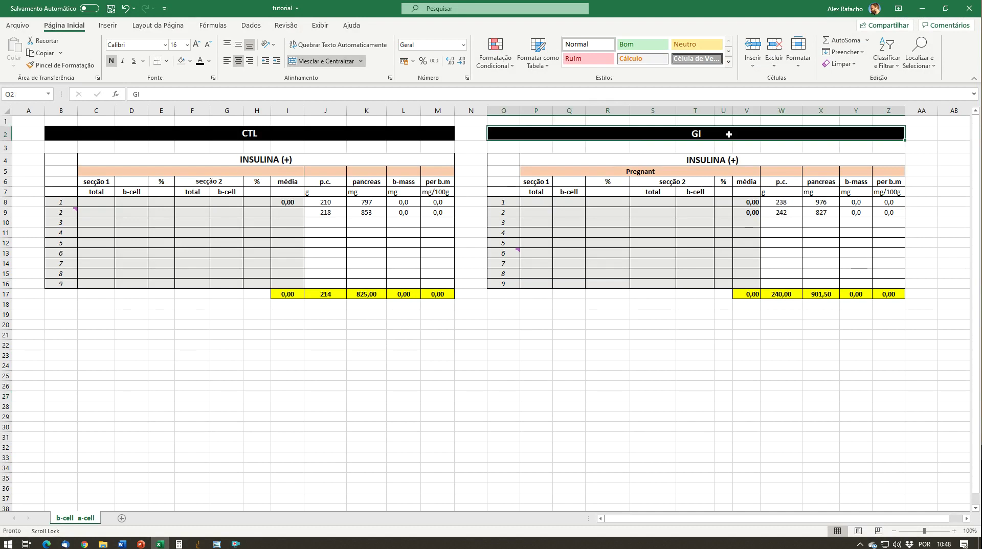
{"action": "type", "text": "Experimental"}
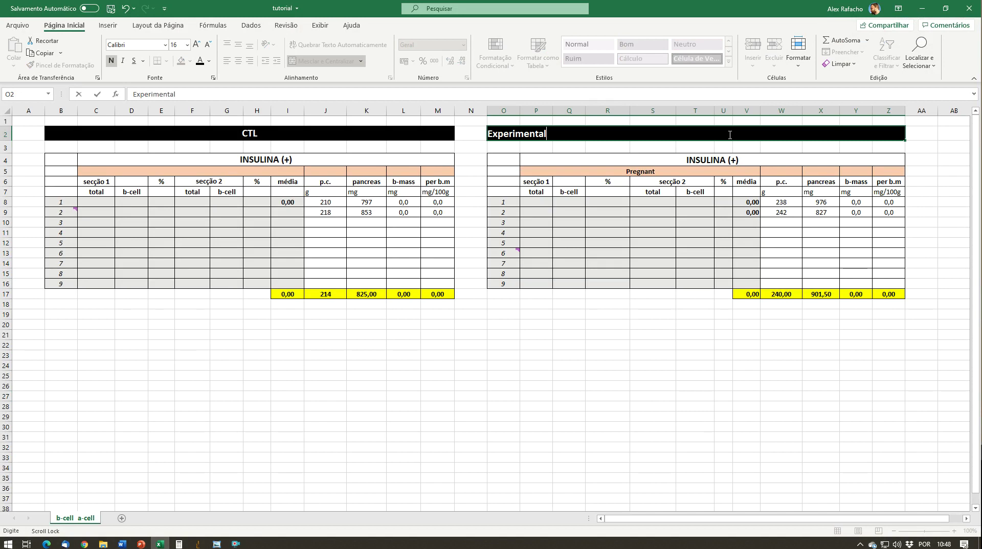
{"action": "left_click", "coordinate": [616, 435]}
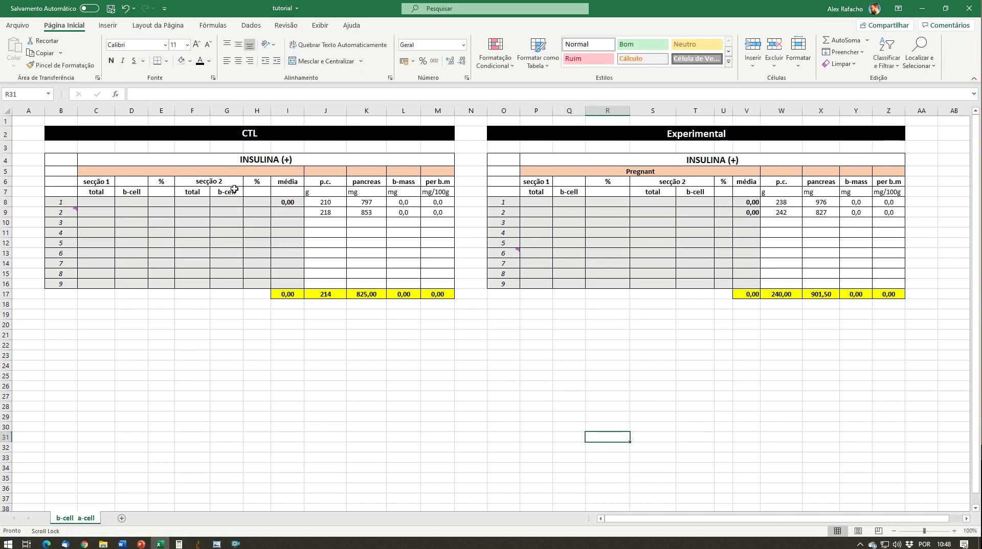
Step: Examine the secção 1 and secção 2 columns and the first sample row of the CTL table
{"action": "left_click", "coordinate": [100, 182]}
{"action": "left_click", "coordinate": [96, 203]}
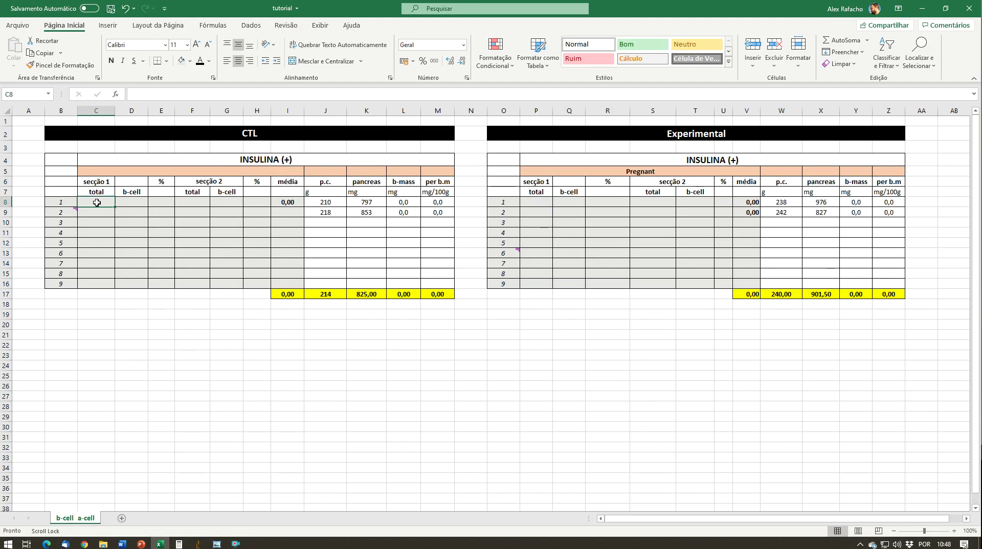
{"action": "left_click", "coordinate": [96, 181]}
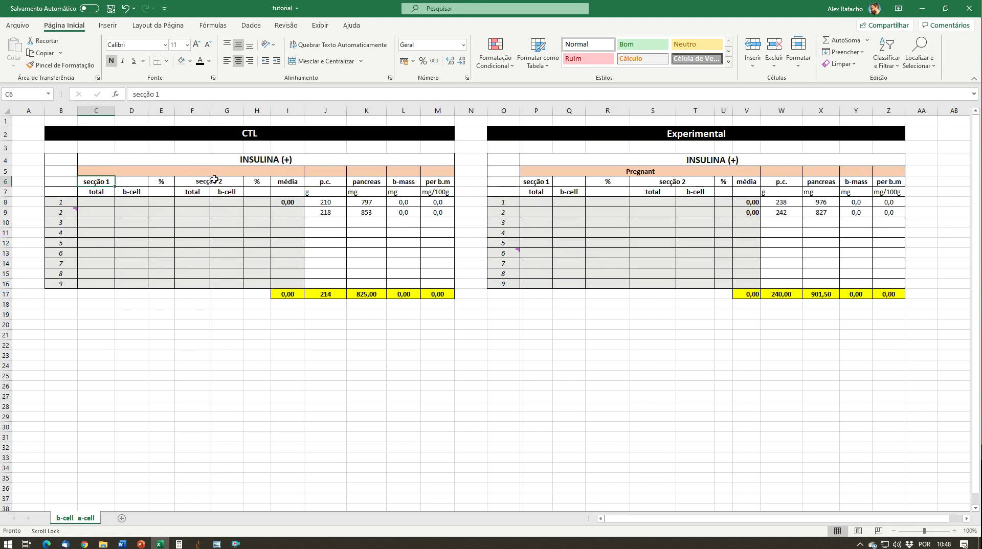
{"action": "left_click", "coordinate": [213, 180]}
{"action": "left_click", "coordinate": [28, 202]}
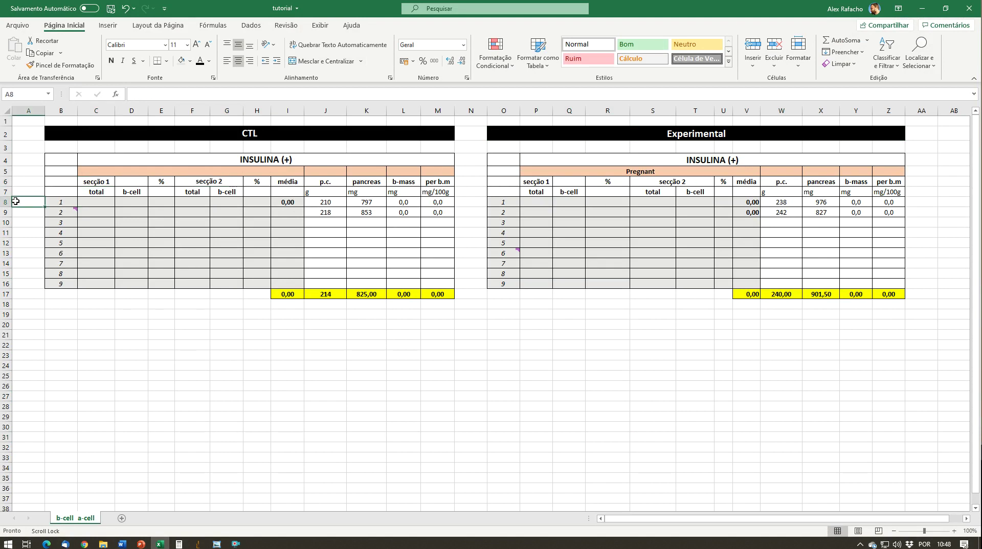
{"action": "left_click", "coordinate": [53, 202]}
{"action": "left_click", "coordinate": [98, 182]}
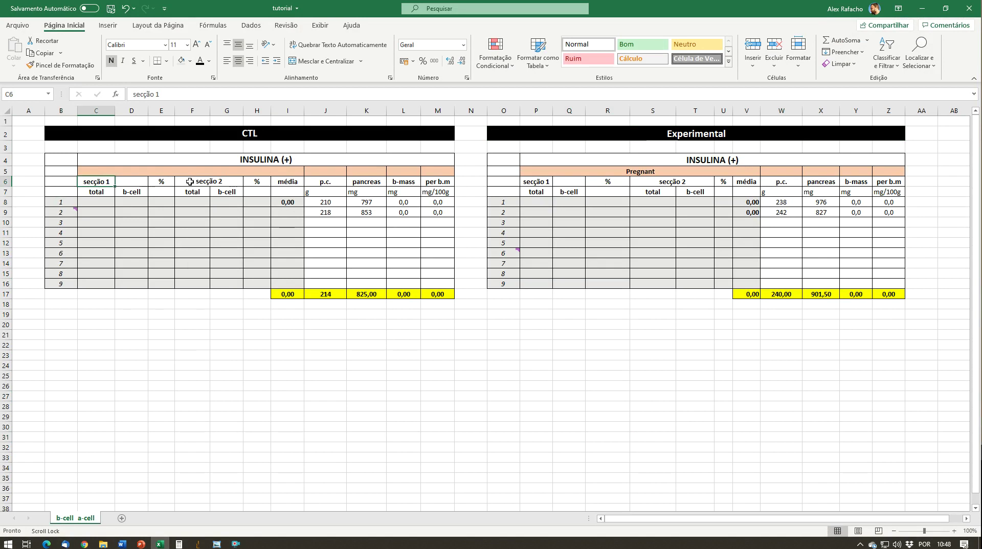
{"action": "left_click", "coordinate": [193, 183]}
Step: Enter the measured area 34921969 as the secção 1 total for sample 1 in the CTL table
{"action": "left_click", "coordinate": [98, 201]}
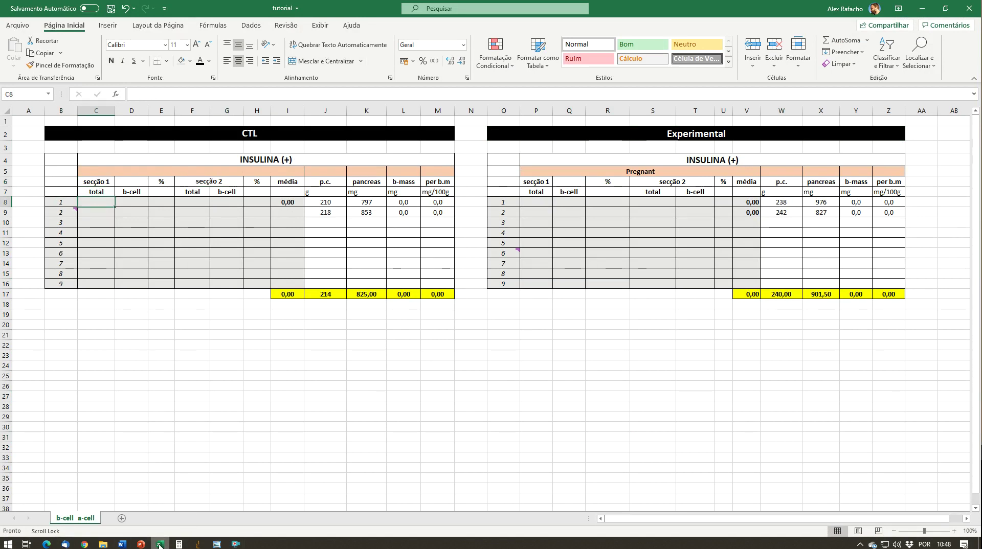
{"action": "left_click", "coordinate": [198, 544]}
{"action": "left_click", "coordinate": [272, 513]}
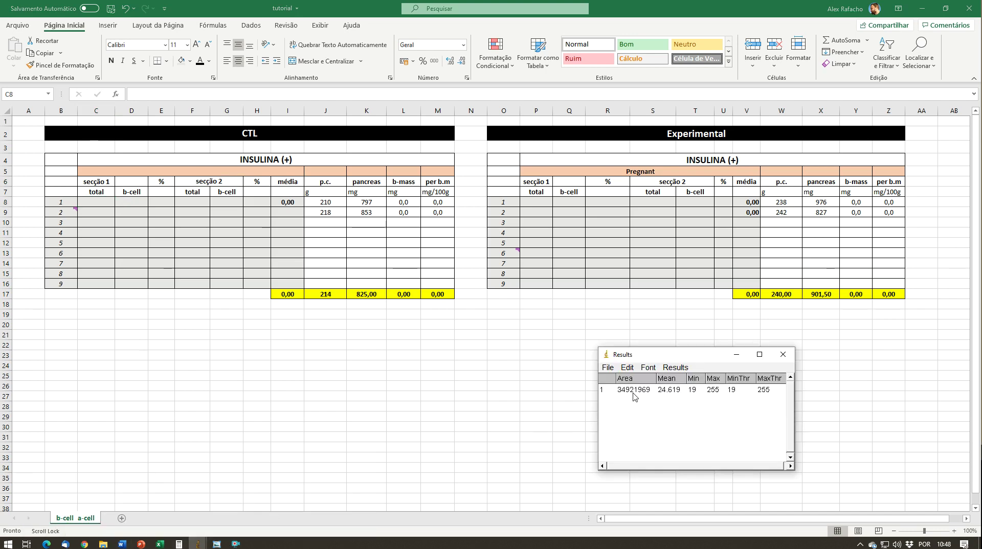
{"action": "left_click", "coordinate": [104, 205]}
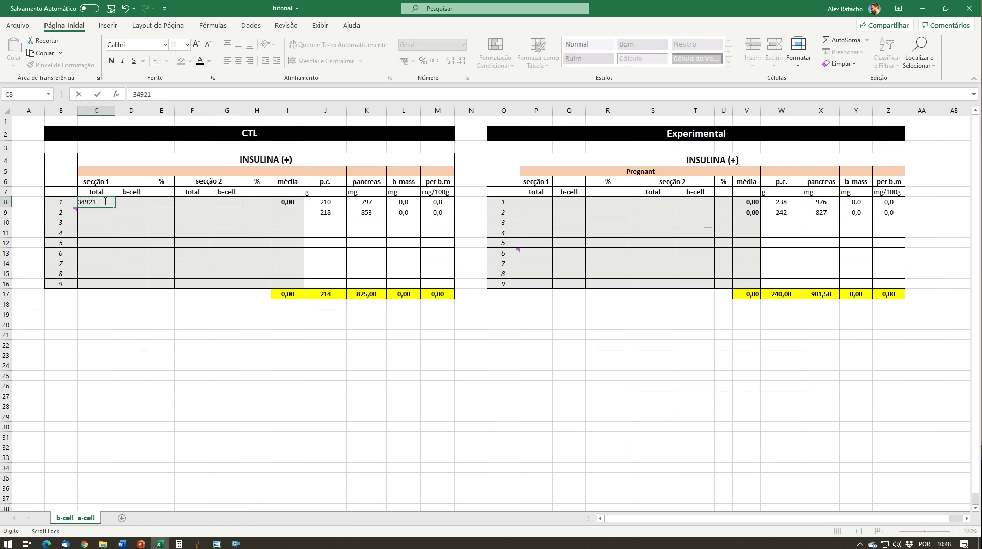
{"action": "type", "text": "34921969"}
{"action": "key", "text": "Return"}
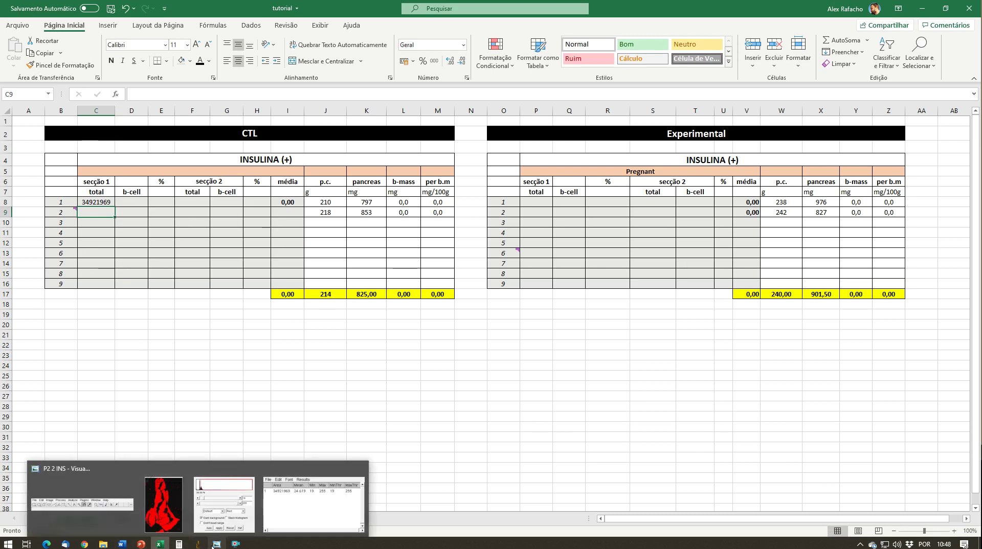
Step: Switch to ImageJ and bring the results, the 71 1.tif image, the Threshold settings and the main window into view
{"action": "left_click", "coordinate": [296, 514]}
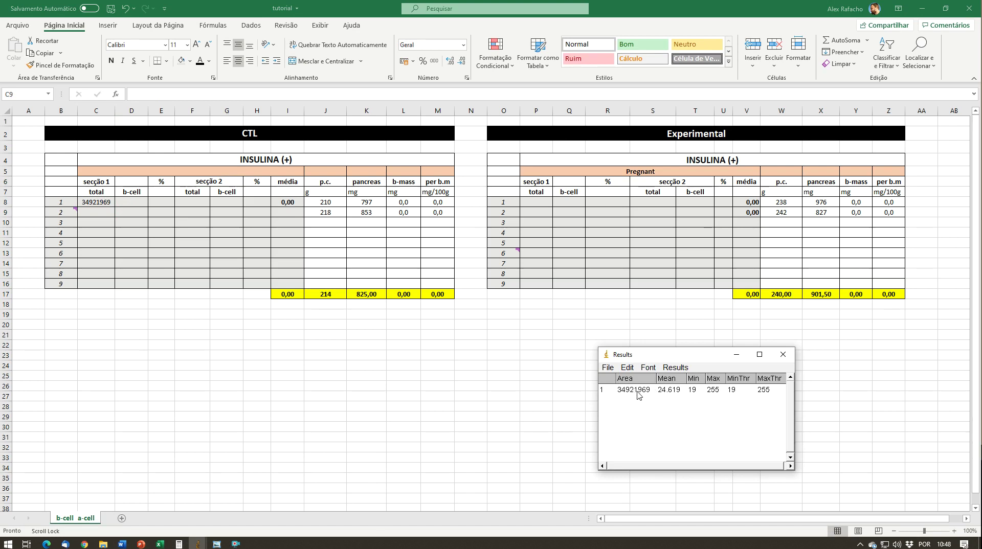
{"action": "left_click", "coordinate": [198, 544]}
{"action": "left_click", "coordinate": [177, 515]}
{"action": "left_click", "coordinate": [197, 544]}
{"action": "left_click", "coordinate": [243, 524]}
{"action": "left_click", "coordinate": [197, 544]}
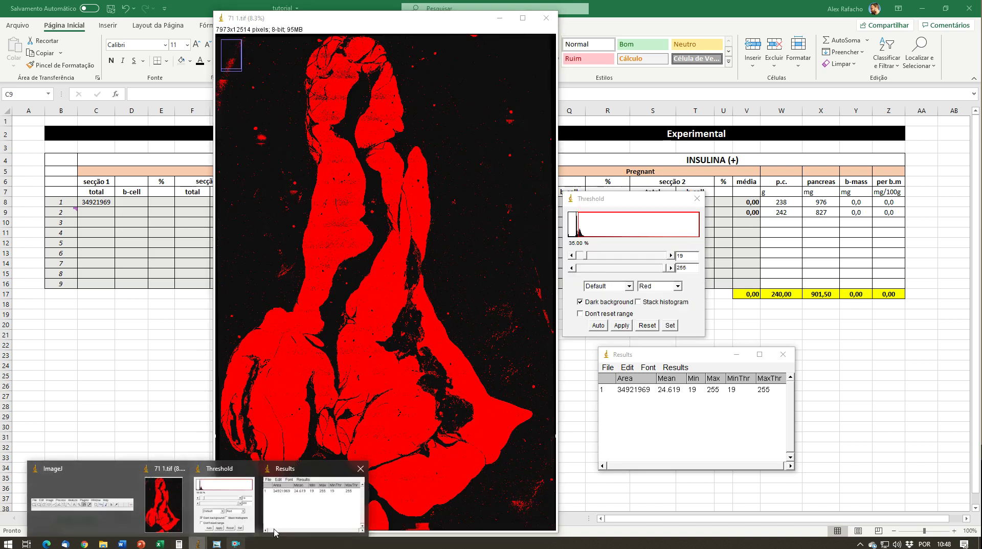
{"action": "mouse_move", "coordinate": [197, 543]}
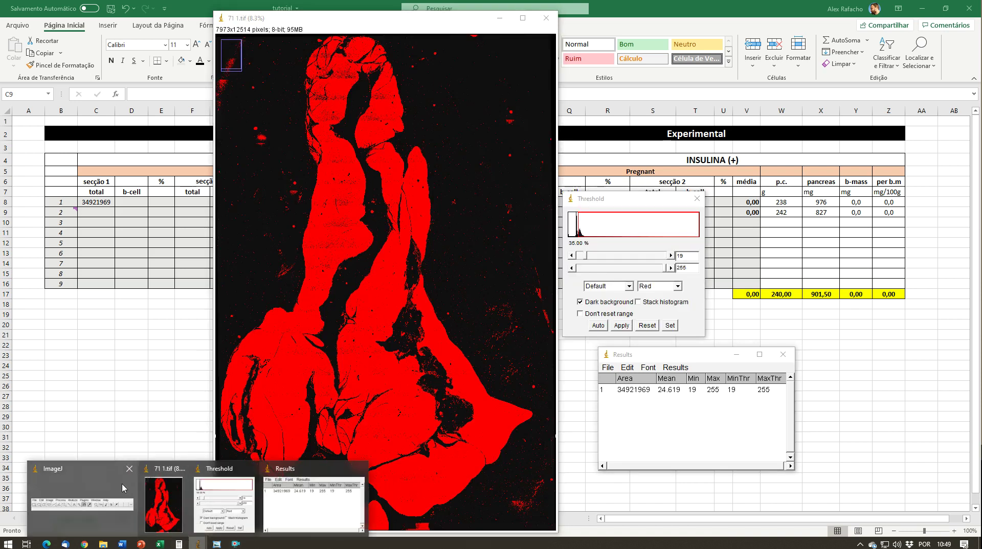
{"action": "left_click", "coordinate": [122, 483]}
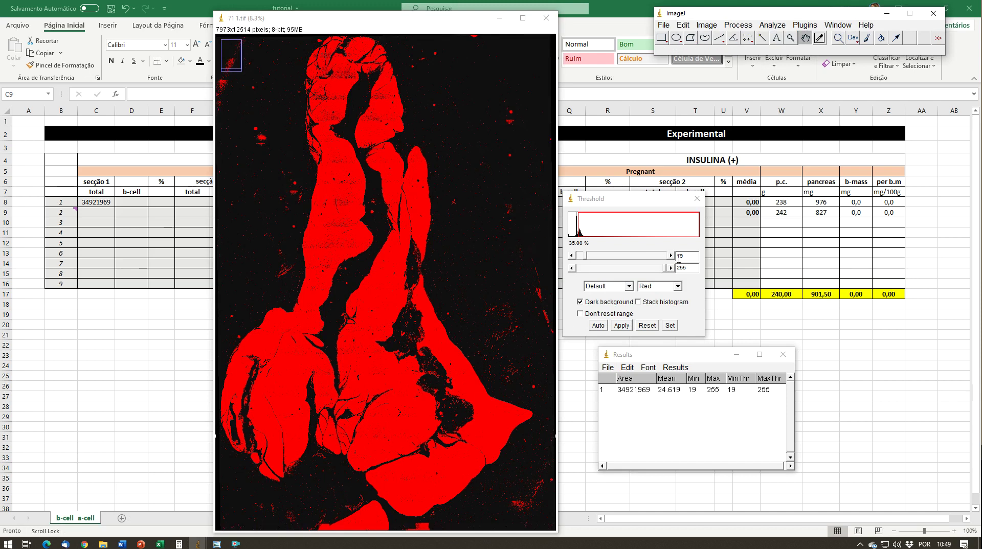
Step: Raise the lower threshold of 71 1.tif to 52 to isolate the bright insulin-positive islets from the tissue
{"action": "left_click", "coordinate": [672, 255]}
{"action": "left_click", "coordinate": [672, 256]}
{"action": "left_click", "coordinate": [672, 255]}
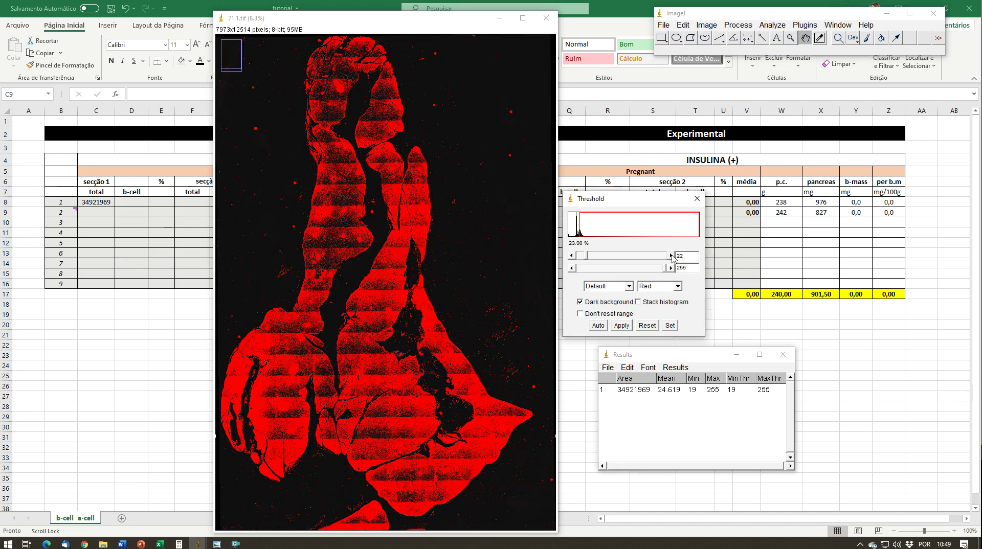
{"action": "left_click", "coordinate": [672, 255]}
{"action": "left_click", "coordinate": [672, 255]}
{"action": "left_click", "coordinate": [672, 255]}
{"action": "left_click", "coordinate": [671, 255]}
{"action": "left_click", "coordinate": [671, 255]}
{"action": "left_click", "coordinate": [671, 256]}
{"action": "left_click", "coordinate": [672, 256]}
{"action": "left_click", "coordinate": [672, 256]}
{"action": "left_click", "coordinate": [671, 255]}
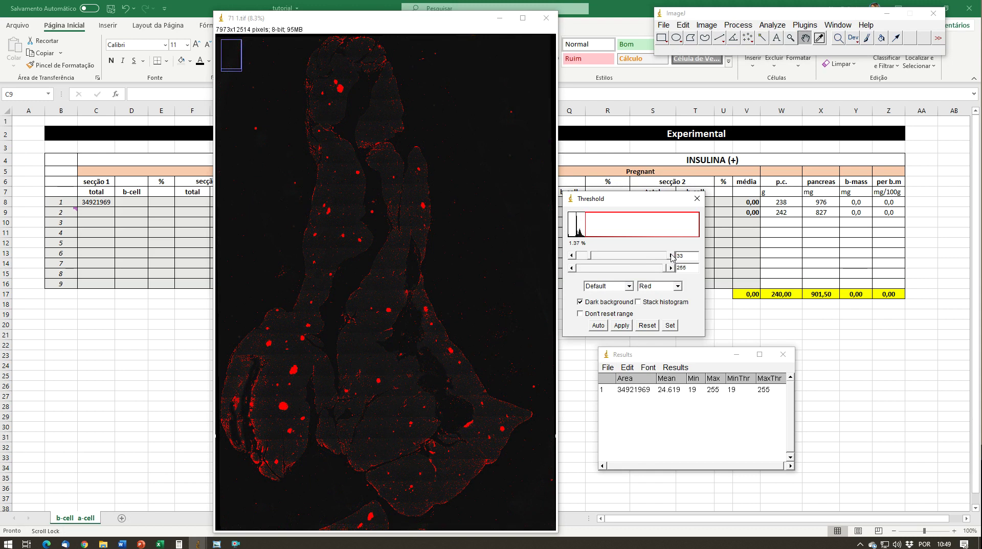
{"action": "left_click", "coordinate": [671, 255]}
{"action": "left_click", "coordinate": [672, 255]}
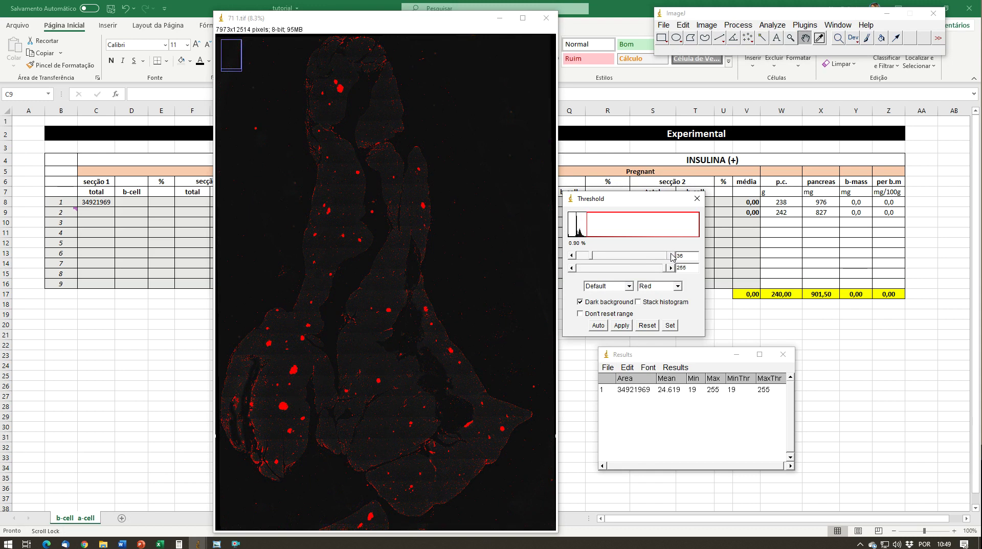
{"action": "left_click", "coordinate": [672, 255]}
{"action": "left_click", "coordinate": [672, 256]}
{"action": "left_click", "coordinate": [671, 256]}
{"action": "left_click", "coordinate": [672, 255]}
Step: Inspect the highlighted islets up close and refine the lower threshold to 56
{"action": "scroll", "coordinate": [380, 254], "scroll_direction": "up", "scroll_amount": 4}
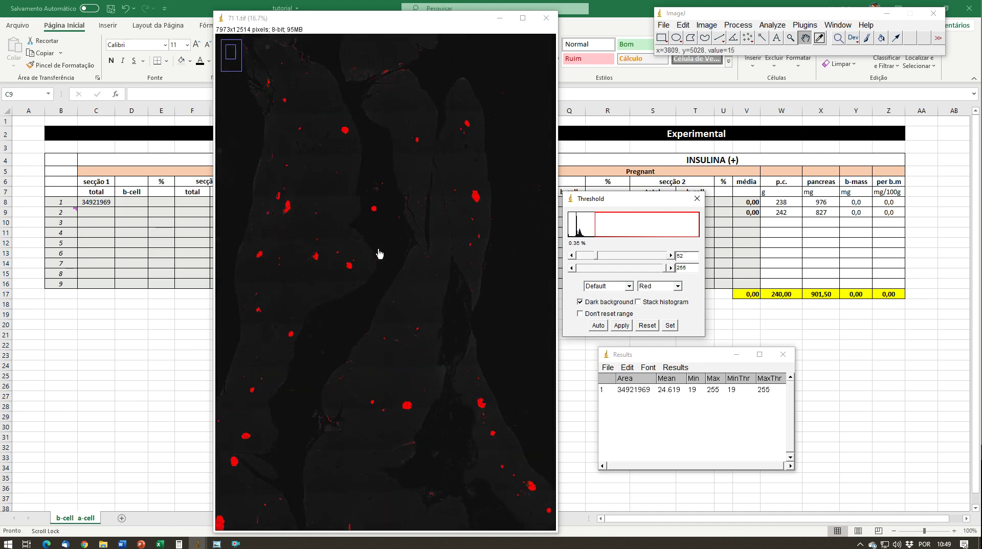
{"action": "left_click_drag", "start_coordinate": [313, 175], "coordinate": [409, 335]}
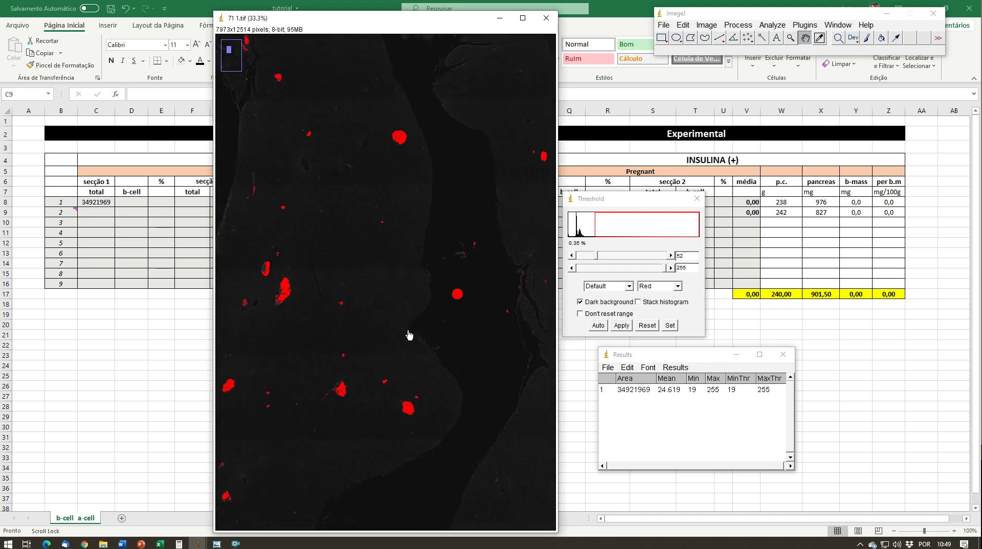
{"action": "left_click", "coordinate": [672, 256]}
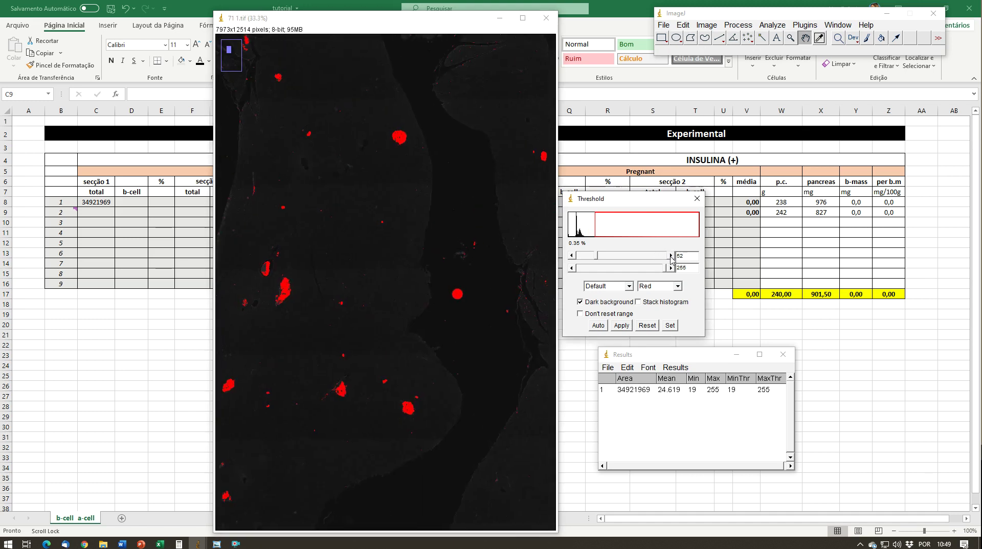
{"action": "left_click", "coordinate": [671, 255]}
{"action": "left_click", "coordinate": [671, 256]}
{"action": "left_click", "coordinate": [672, 256]}
{"action": "left_click", "coordinate": [572, 256]}
{"action": "key", "text": "minus"}
{"action": "key", "text": "minus"}
{"action": "key", "text": "minus"}
{"action": "key", "text": "minus"}
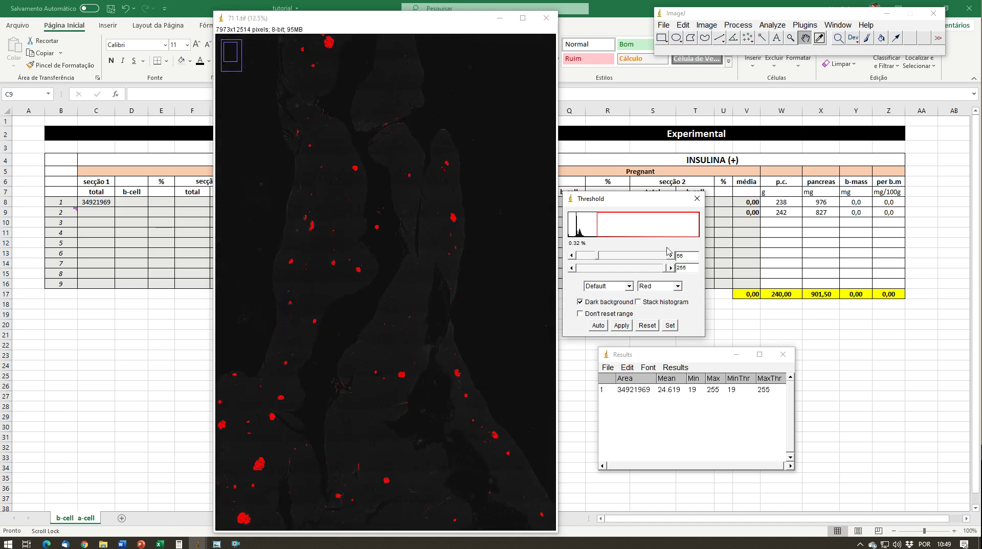
{"action": "left_click_drag", "start_coordinate": [455, 350], "coordinate": [459, 313]}
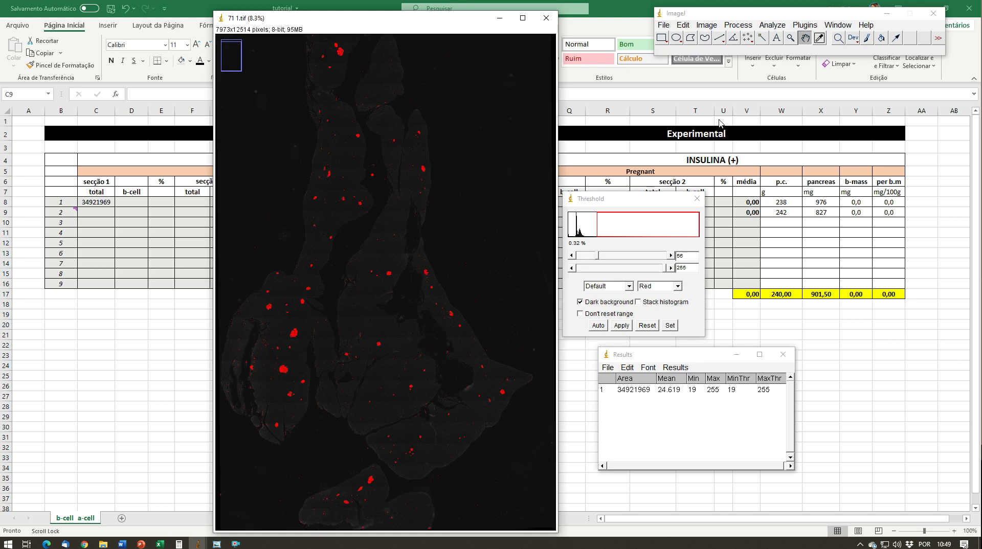
Step: Measure the thresholded islet area and enter 322245 as the secção 1 b-cell value for CTL sample 1 in Excel
{"action": "left_click", "coordinate": [774, 26]}
{"action": "left_click", "coordinate": [787, 52]}
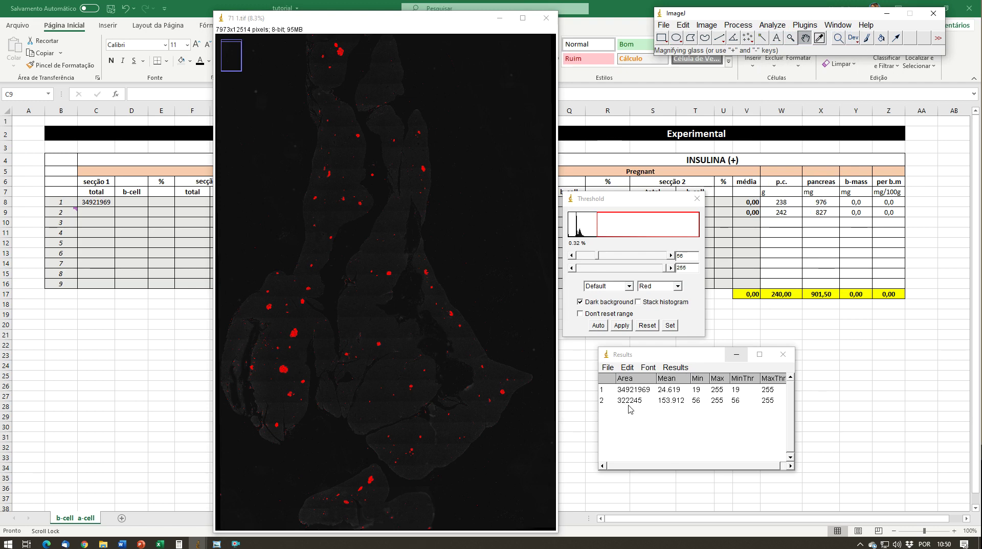
{"action": "left_click", "coordinate": [107, 250]}
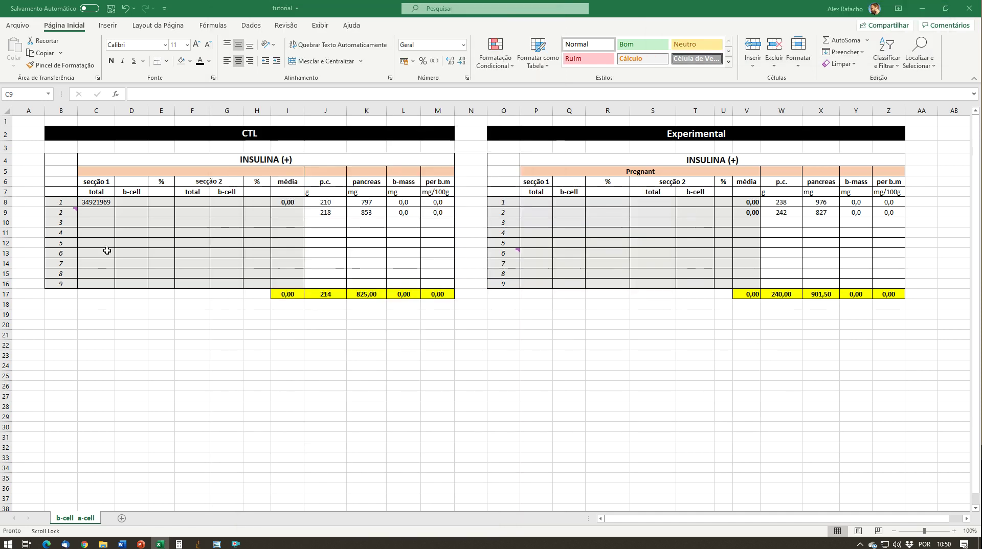
{"action": "left_click", "coordinate": [133, 202]}
{"action": "type", "text": "3"}
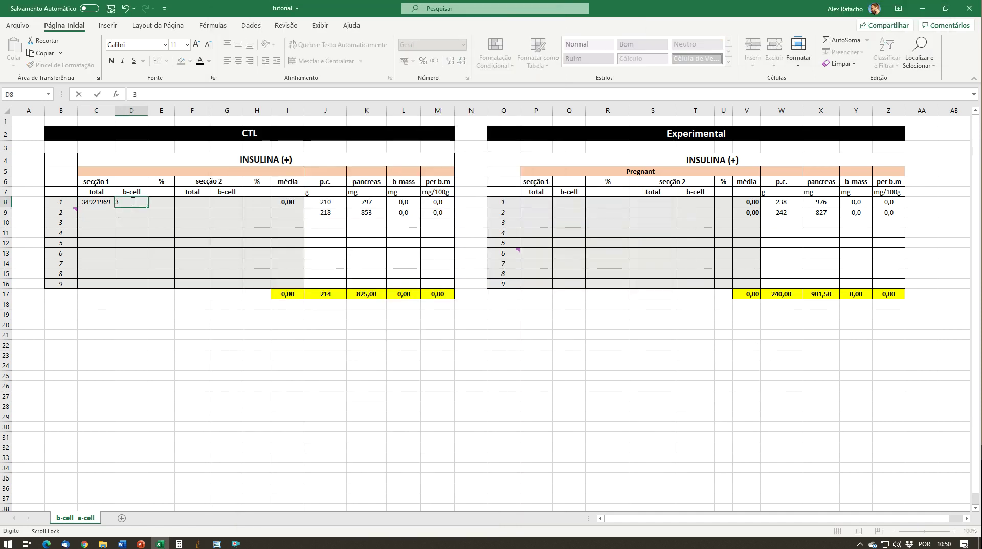
{"action": "type", "text": "22245"}
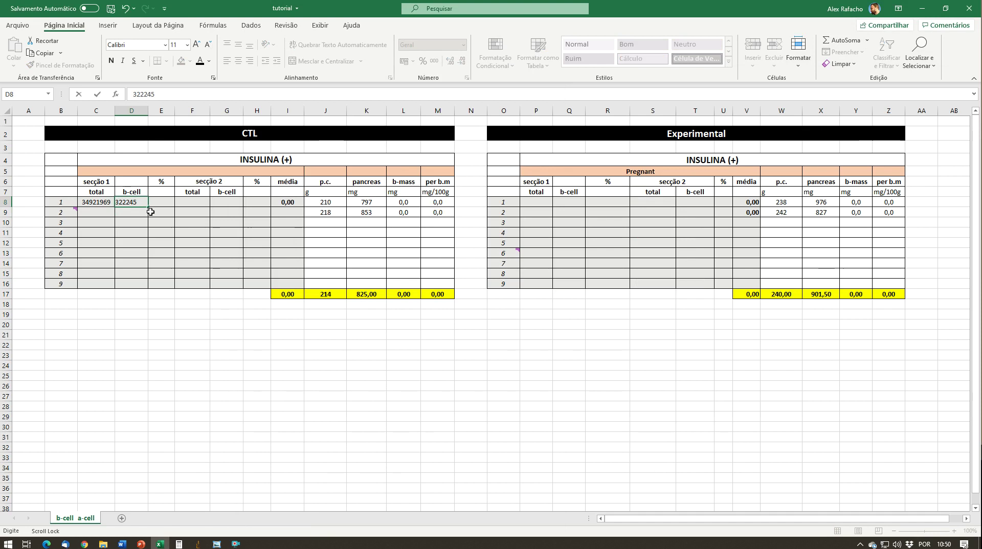
{"action": "left_click", "coordinate": [114, 292]}
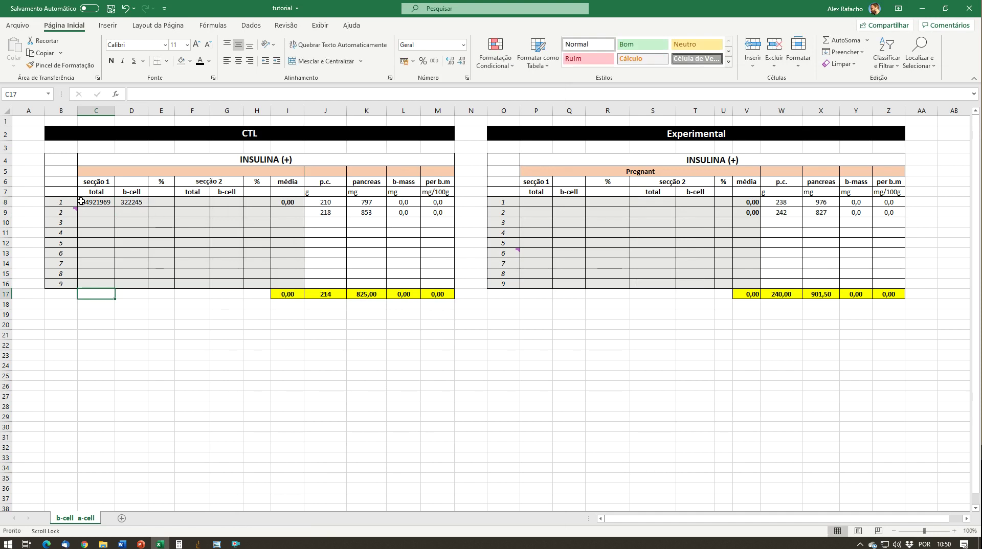
Step: Calculate the secção 1 b-cell percentage for CTL sample 1 in E8 with the formula =(D8/C8)*100
{"action": "left_click", "coordinate": [125, 202]}
{"action": "left_click", "coordinate": [103, 202]}
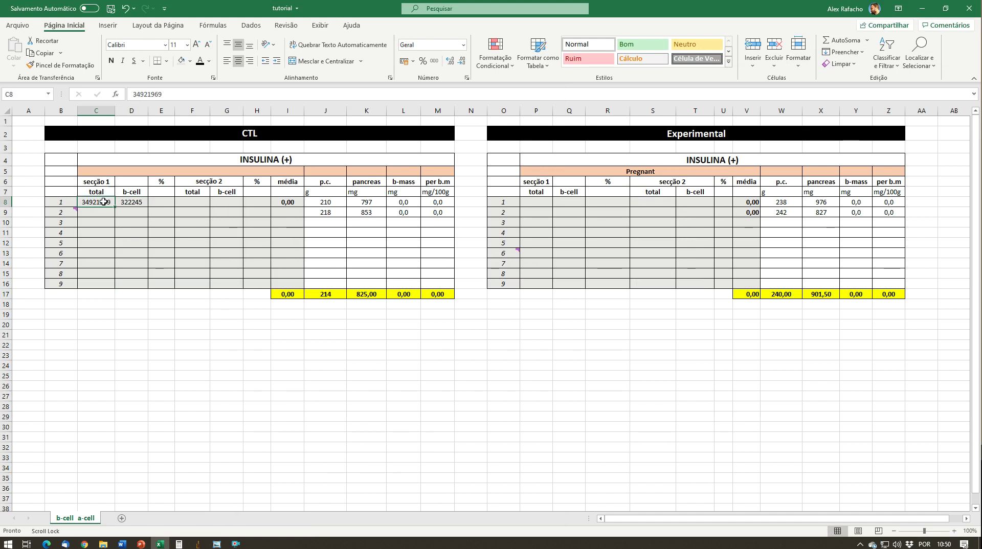
{"action": "left_click", "coordinate": [156, 202]}
{"action": "type", "text": "="}
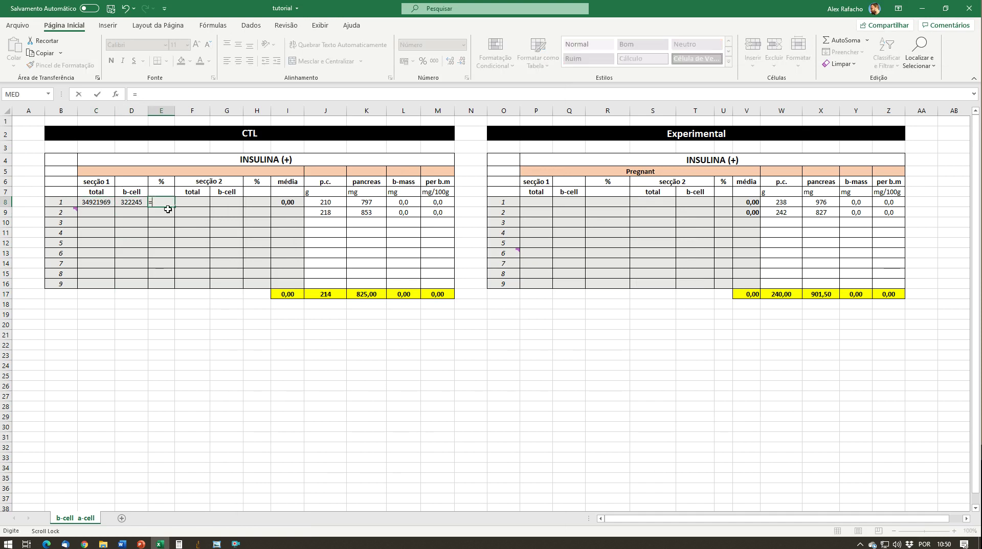
{"action": "type", "text": "("}
{"action": "left_click", "coordinate": [127, 202]}
{"action": "type", "text": "/"}
{"action": "left_click", "coordinate": [95, 203]}
{"action": "type", "text": ")*100"}
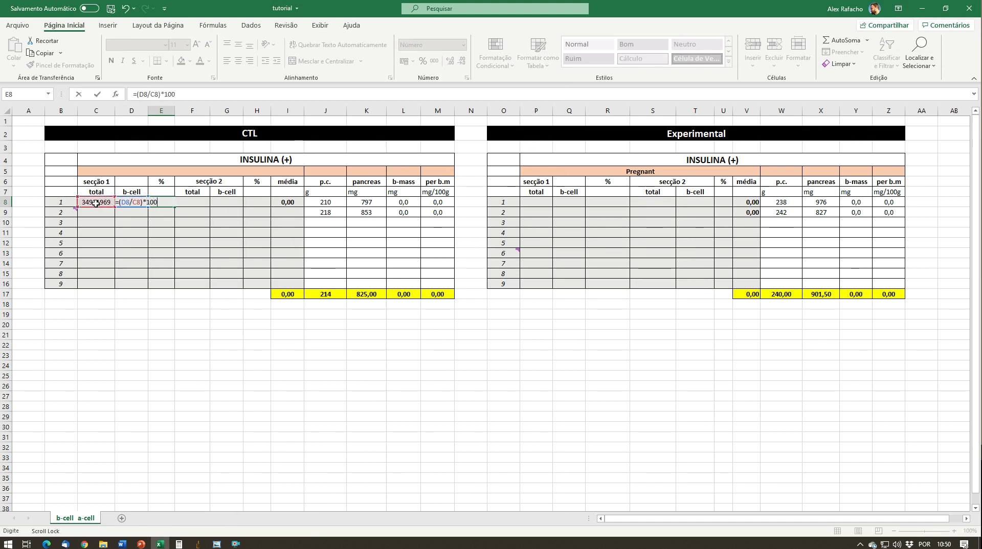
{"action": "key", "text": "Return"}
{"action": "left_click", "coordinate": [195, 241]}
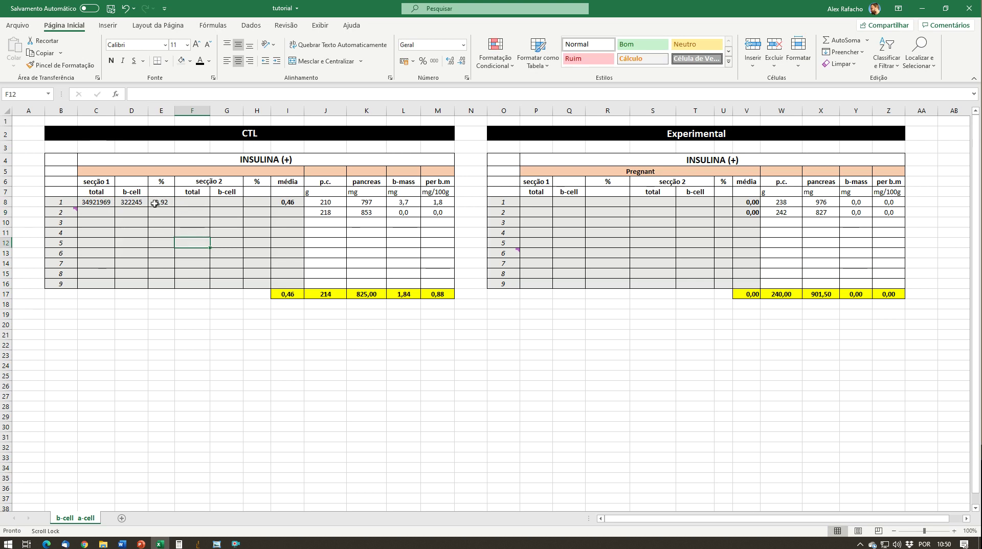
Step: Switch to ImageJ, close the 71 1.tif image, and bring the results and main window back into view
{"action": "mouse_move", "coordinate": [198, 544]}
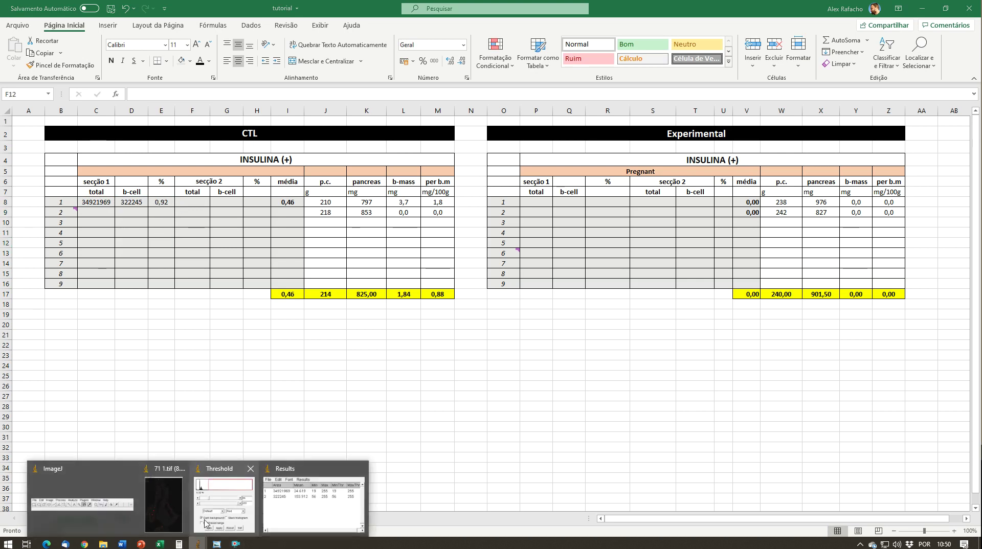
{"action": "left_click", "coordinate": [160, 516]}
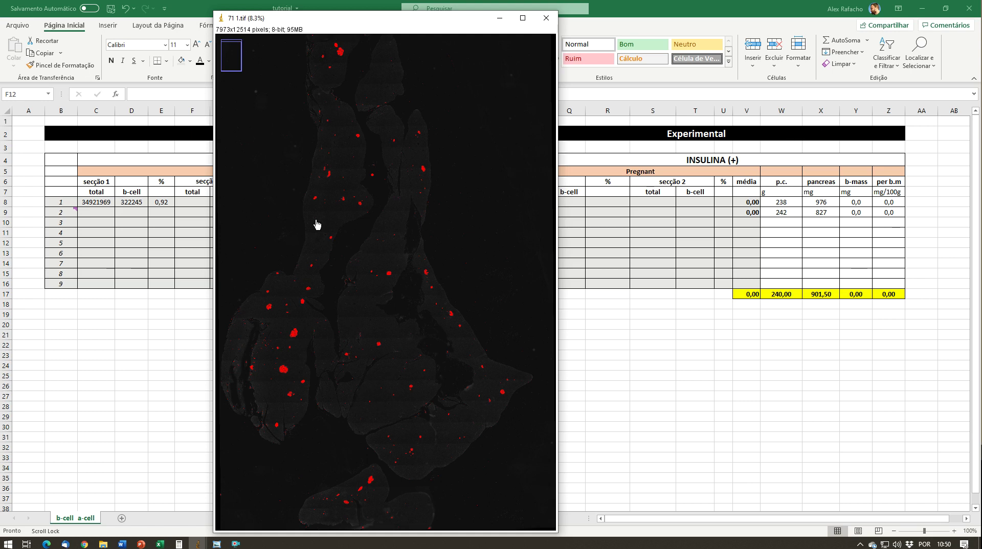
{"action": "left_click", "coordinate": [546, 18]}
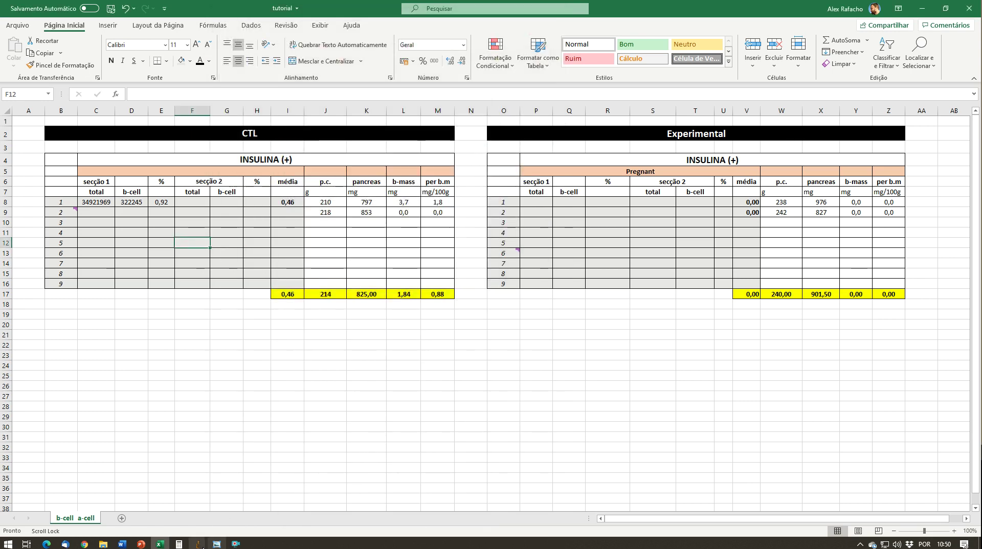
{"action": "mouse_move", "coordinate": [198, 545]}
{"action": "left_click", "coordinate": [288, 504]}
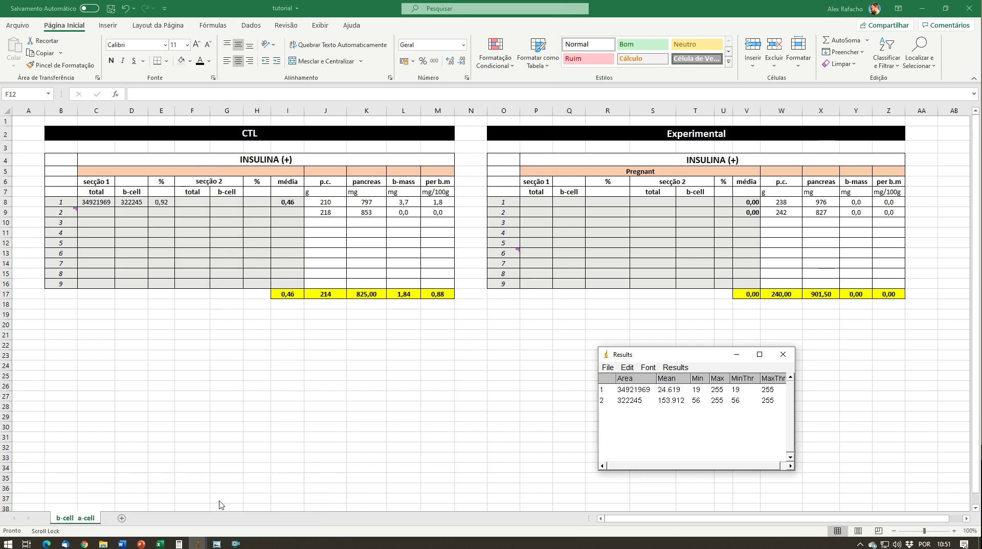
{"action": "left_click", "coordinate": [198, 543]}
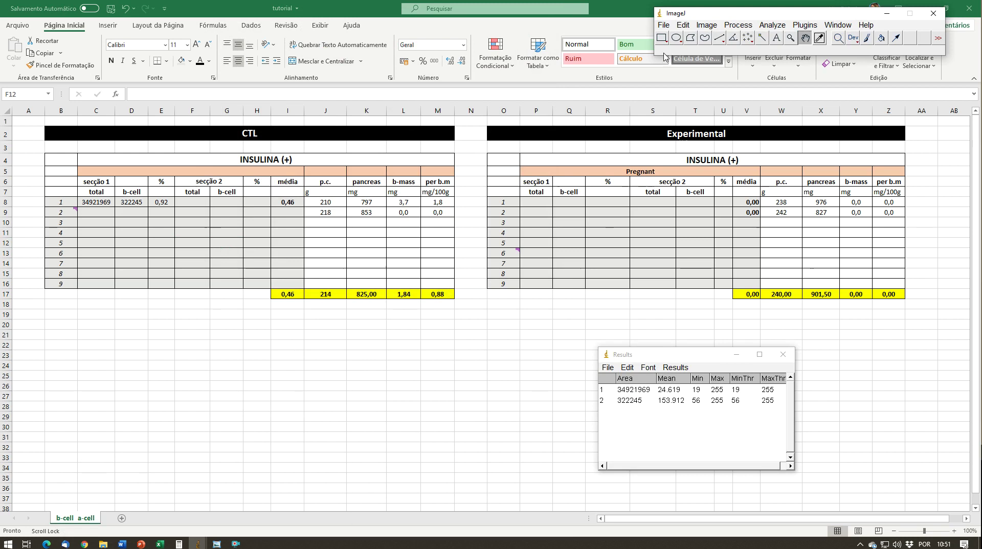
Step: Open the image P2 2 INS Tratada from the desktop folder and move its window clear of the main ImageJ window
{"action": "left_click", "coordinate": [664, 25]}
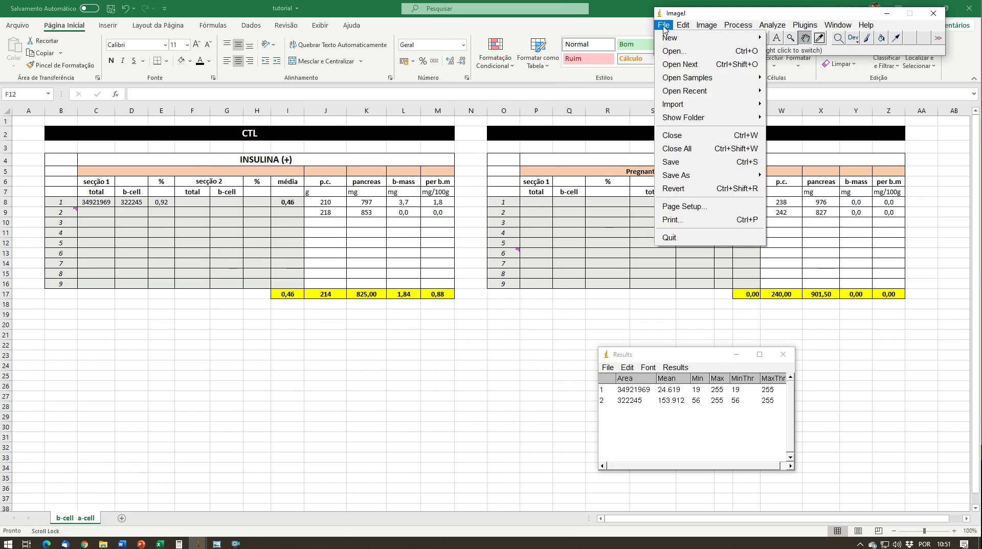
{"action": "left_click", "coordinate": [677, 50]}
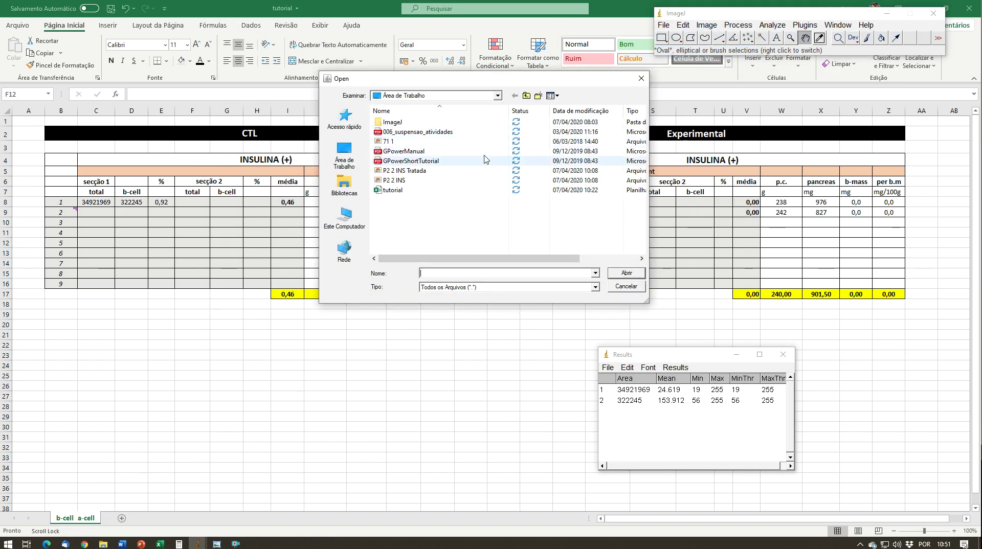
{"action": "double_click", "coordinate": [463, 171]}
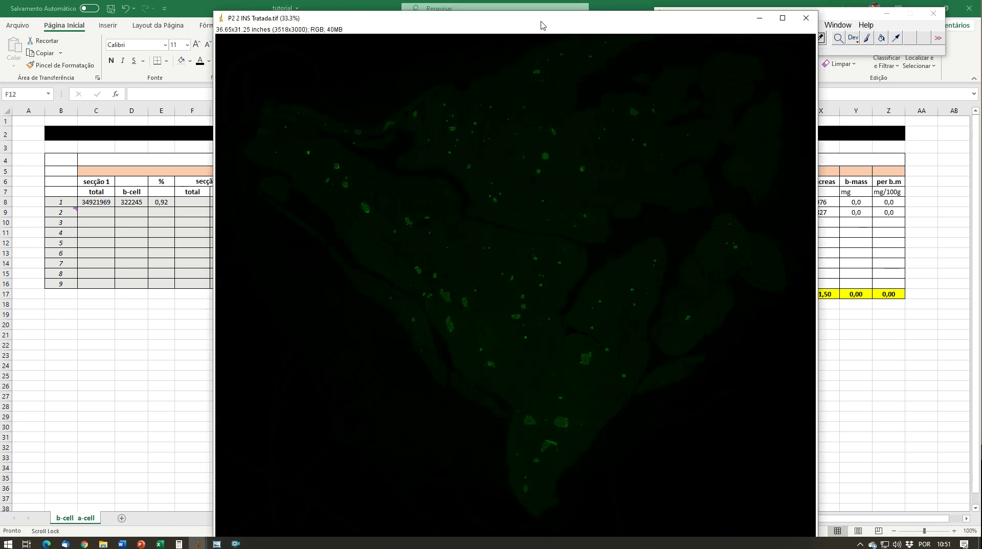
{"action": "left_click_drag", "start_coordinate": [542, 25], "coordinate": [363, 15]}
Step: Convert the P2 2 INS Tratada.tif image to 8-bit grayscale
{"action": "left_click", "coordinate": [707, 24]}
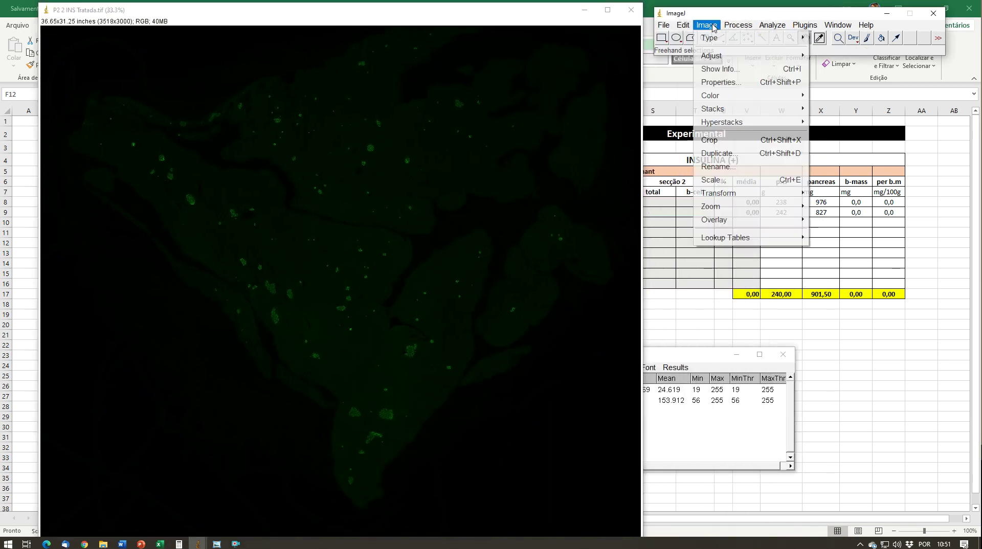
{"action": "mouse_move", "coordinate": [766, 44]}
{"action": "left_click", "coordinate": [831, 38]}
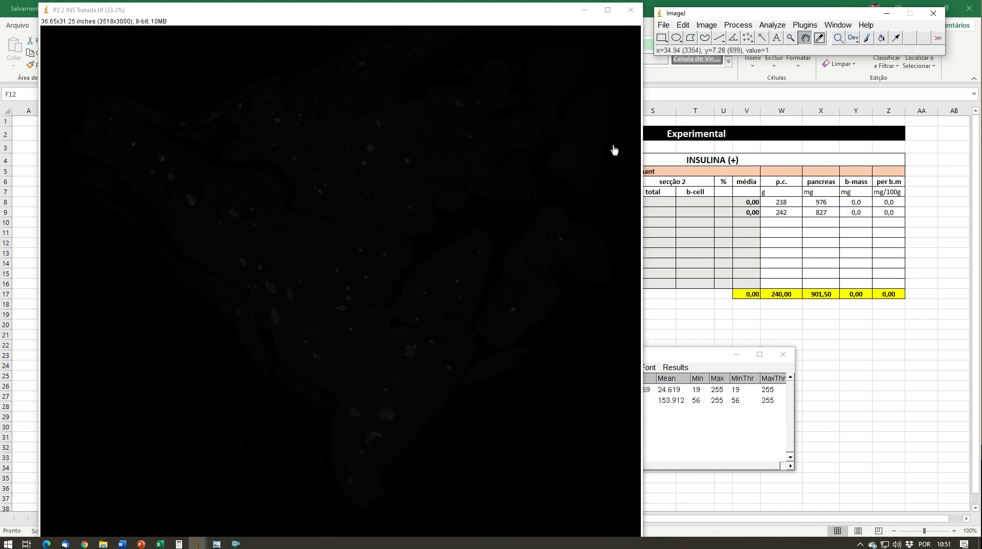
Step: Start a threshold adjustment on the P2 2 INS Tratada.tif image and move its dialog clear of the tissue section
{"action": "left_click", "coordinate": [706, 23]}
{"action": "mouse_move", "coordinate": [748, 56]}
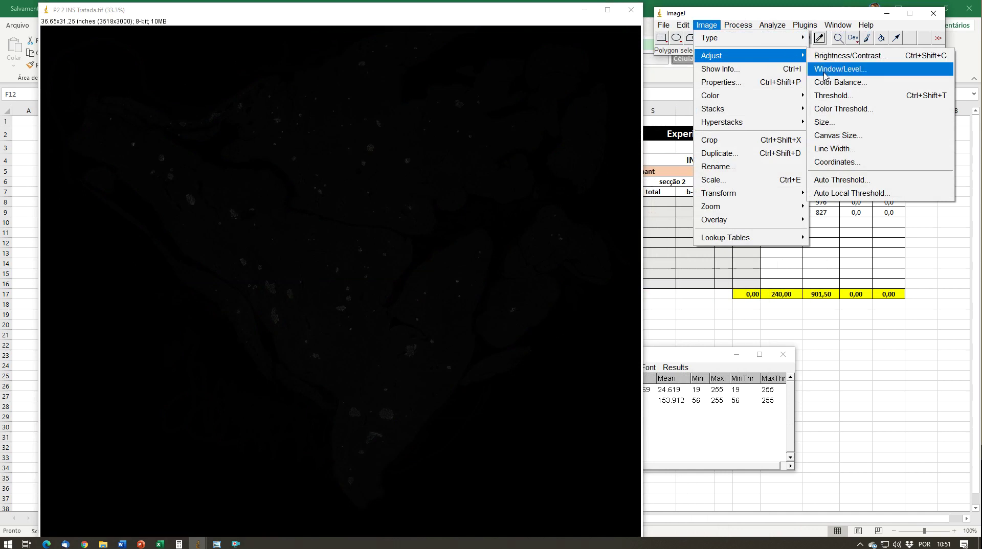
{"action": "left_click", "coordinate": [824, 96]}
{"action": "left_click_drag", "start_coordinate": [630, 203], "coordinate": [719, 202]}
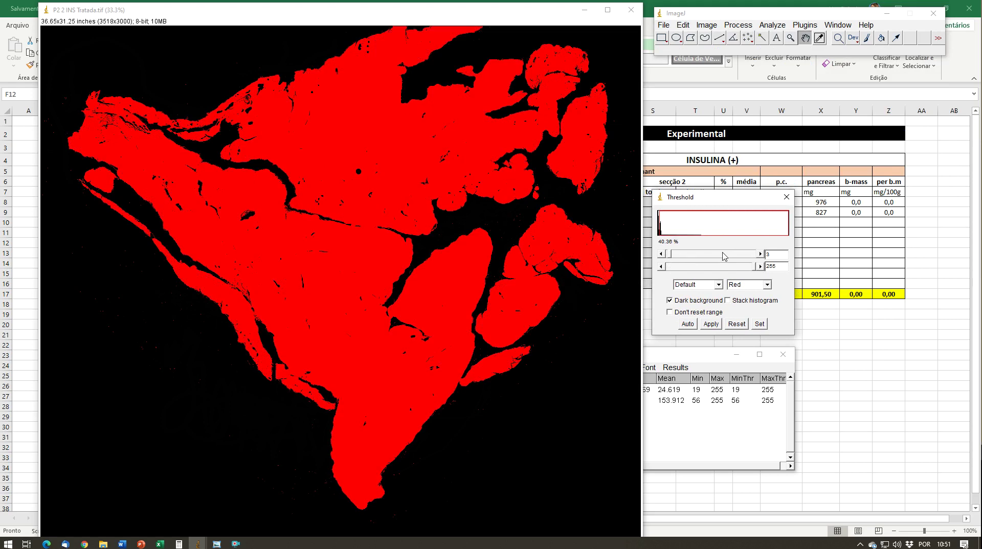
Step: Compare lower threshold levels down to 1 against the tissue outline and return the level to 3
{"action": "left_click", "coordinate": [760, 254]}
{"action": "left_click", "coordinate": [661, 255]}
{"action": "left_click", "coordinate": [661, 254]}
{"action": "left_click", "coordinate": [660, 254]}
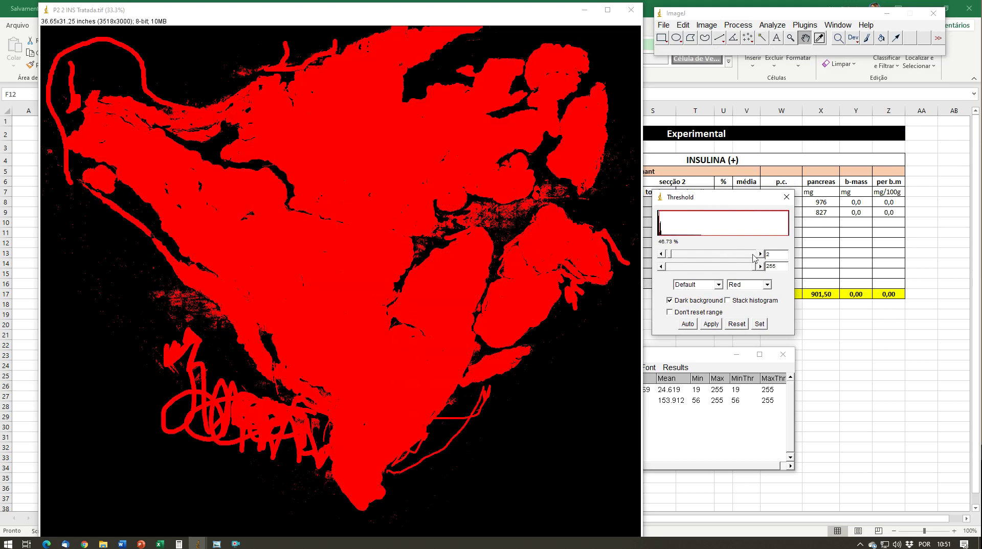
{"action": "left_click", "coordinate": [761, 254]}
{"action": "left_click", "coordinate": [761, 254]}
{"action": "left_click", "coordinate": [761, 254]}
{"action": "left_click", "coordinate": [760, 255]}
{"action": "left_click", "coordinate": [661, 254]}
{"action": "left_click", "coordinate": [660, 254]}
{"action": "left_click", "coordinate": [661, 254]}
{"action": "left_click", "coordinate": [661, 254]}
{"action": "left_click", "coordinate": [661, 254]}
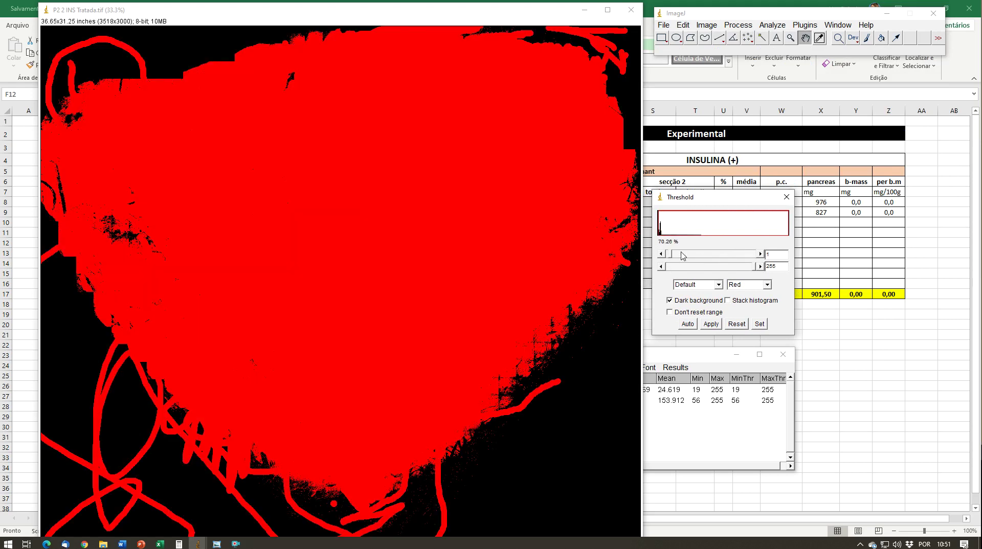
{"action": "left_click", "coordinate": [761, 254]}
{"action": "left_click", "coordinate": [761, 255]}
{"action": "left_click", "coordinate": [762, 255]}
{"action": "left_click", "coordinate": [761, 255]}
{"action": "left_click", "coordinate": [761, 255]}
{"action": "left_click", "coordinate": [761, 254]}
{"action": "left_click", "coordinate": [761, 254]}
{"action": "key", "text": "BackSpace"}
{"action": "type", "text": "3"}
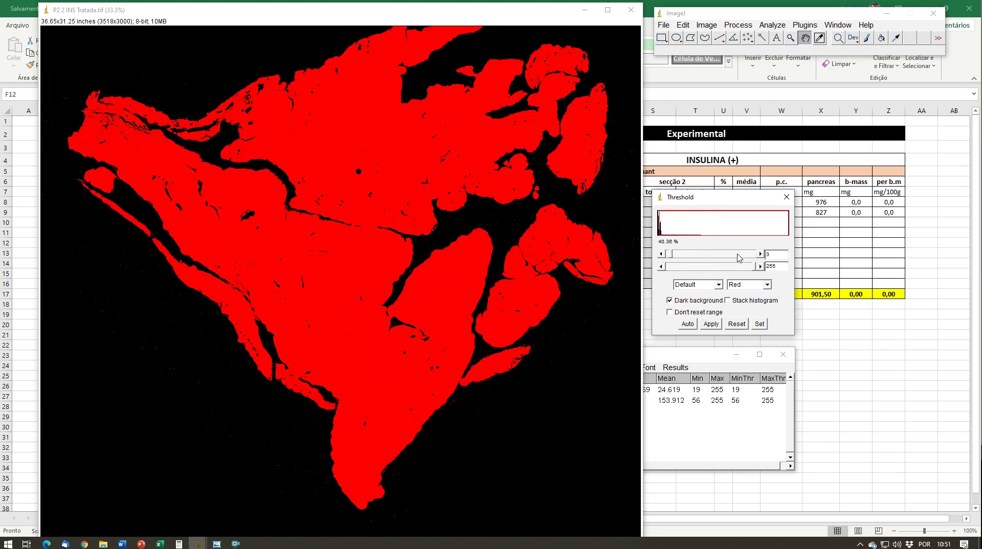
Step: Try lower threshold levels up to 9 and back to compare islet-only with whole-tissue highlighting, ending at 3
{"action": "left_click", "coordinate": [761, 254]}
{"action": "left_click", "coordinate": [761, 254]}
{"action": "left_click", "coordinate": [761, 255]}
{"action": "left_click", "coordinate": [761, 255]}
{"action": "left_click", "coordinate": [762, 254]}
{"action": "left_click", "coordinate": [761, 255]}
{"action": "scroll", "coordinate": [761, 255], "scroll_direction": "up", "scroll_amount": 3}
{"action": "scroll", "coordinate": [662, 255], "scroll_direction": "down", "scroll_amount": 3}
{"action": "scroll", "coordinate": [661, 255], "scroll_direction": "up", "scroll_amount": 6}
{"action": "scroll", "coordinate": [662, 256], "scroll_direction": "down", "scroll_amount": 6}
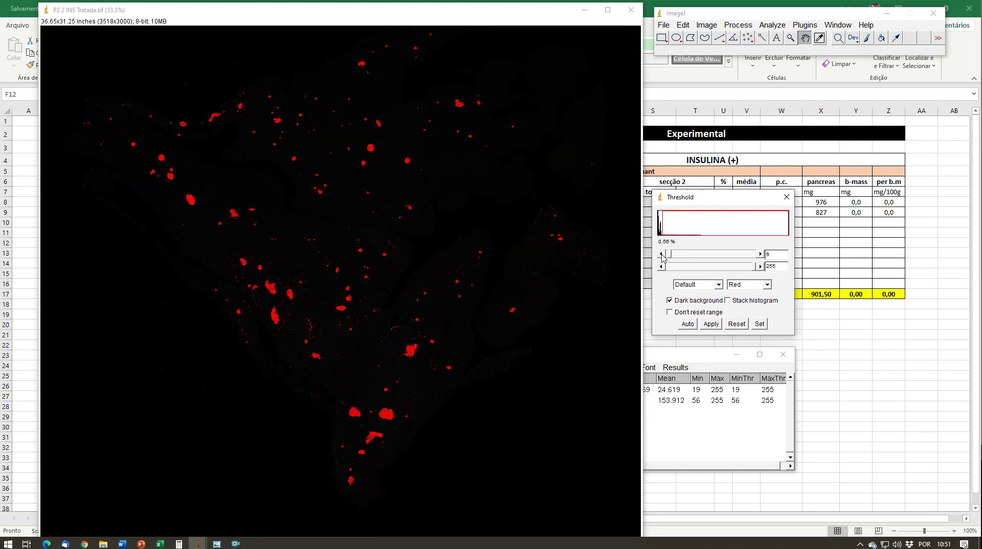
{"action": "scroll", "coordinate": [662, 256], "scroll_direction": "up", "scroll_amount": 5}
{"action": "scroll", "coordinate": [662, 256], "scroll_direction": "down", "scroll_amount": 5}
{"action": "scroll", "coordinate": [662, 256], "scroll_direction": "up", "scroll_amount": 6}
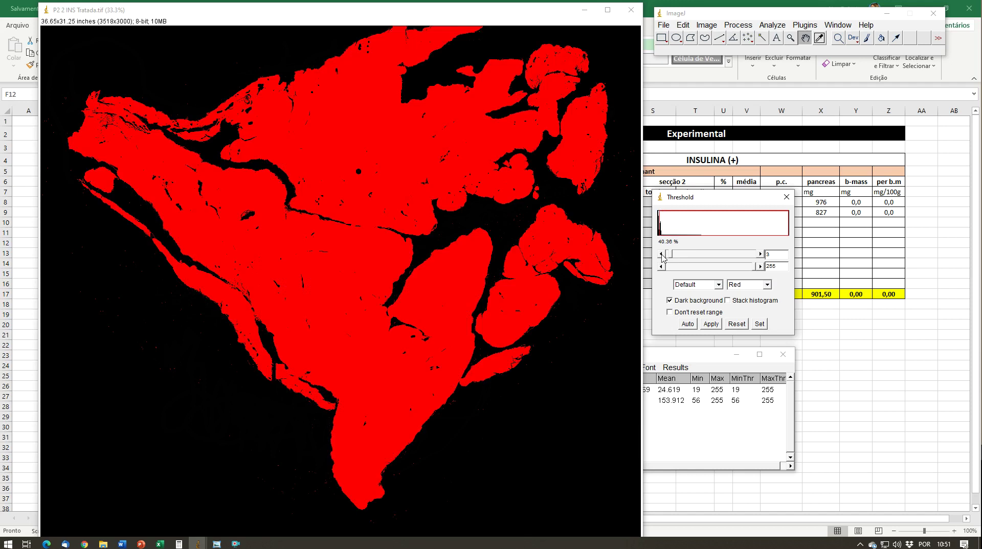
Step: Check lower threshold level 4, restore it to 3 and measure the total tissue area
{"action": "left_click", "coordinate": [760, 255]}
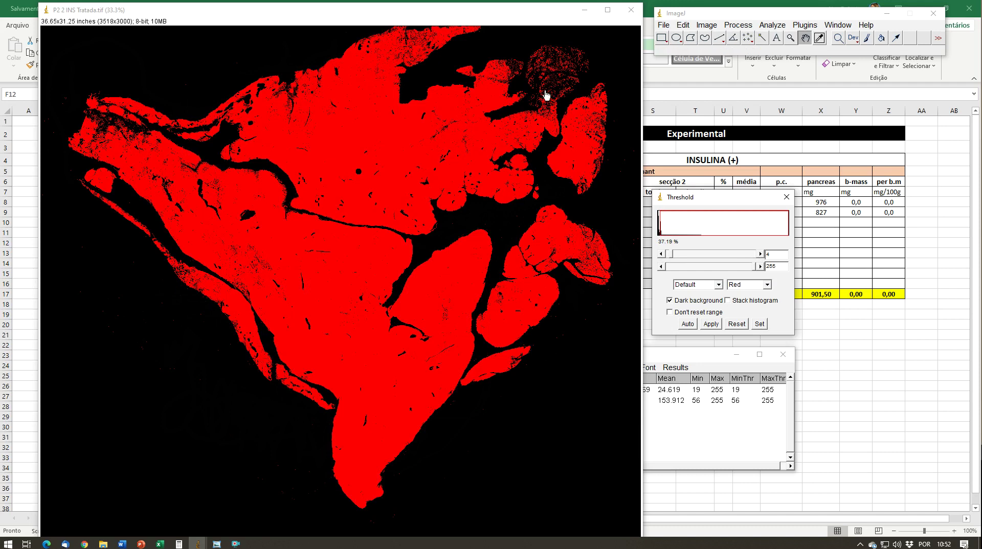
{"action": "left_click", "coordinate": [665, 255]}
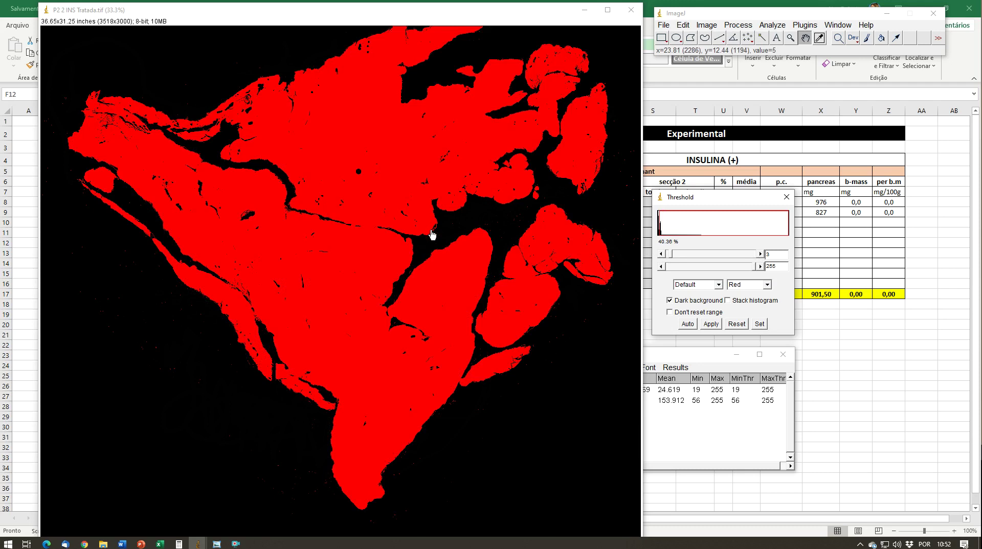
{"action": "key", "text": "minus"}
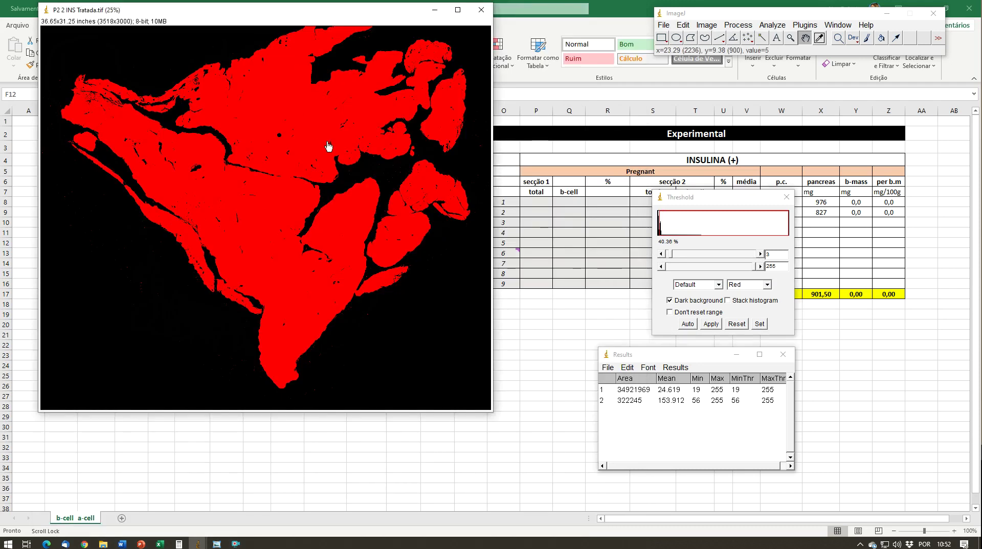
{"action": "key", "text": "ctrl+m"}
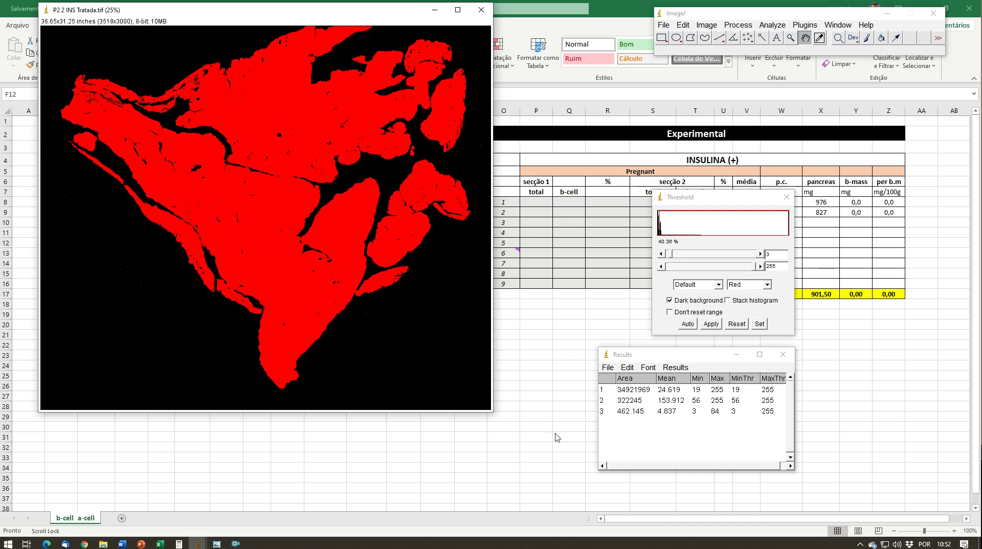
Step: Switch to Excel and record 462145 as the secção 1 total for Experimental sample 1 in P8
{"action": "key", "text": "alt+Tab"}
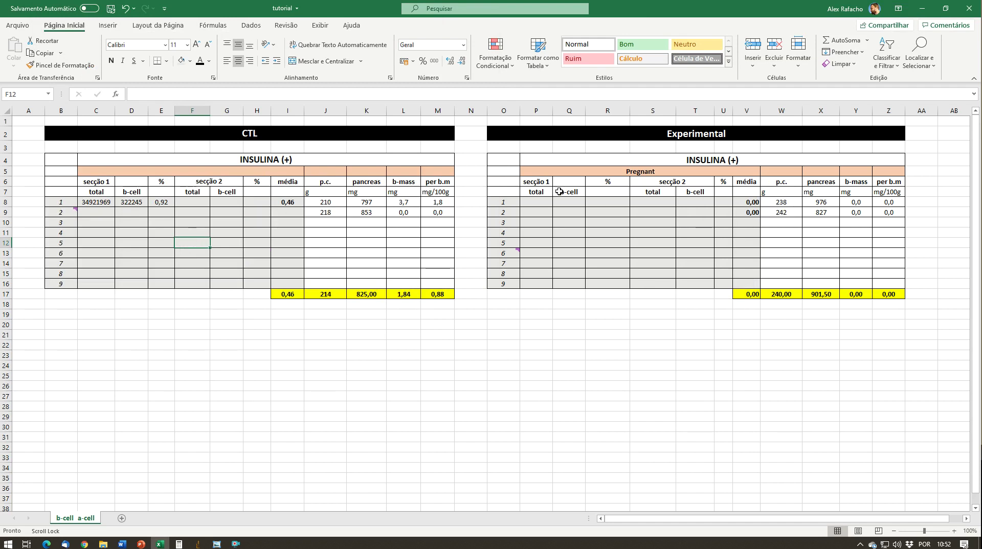
{"action": "left_click", "coordinate": [534, 204]}
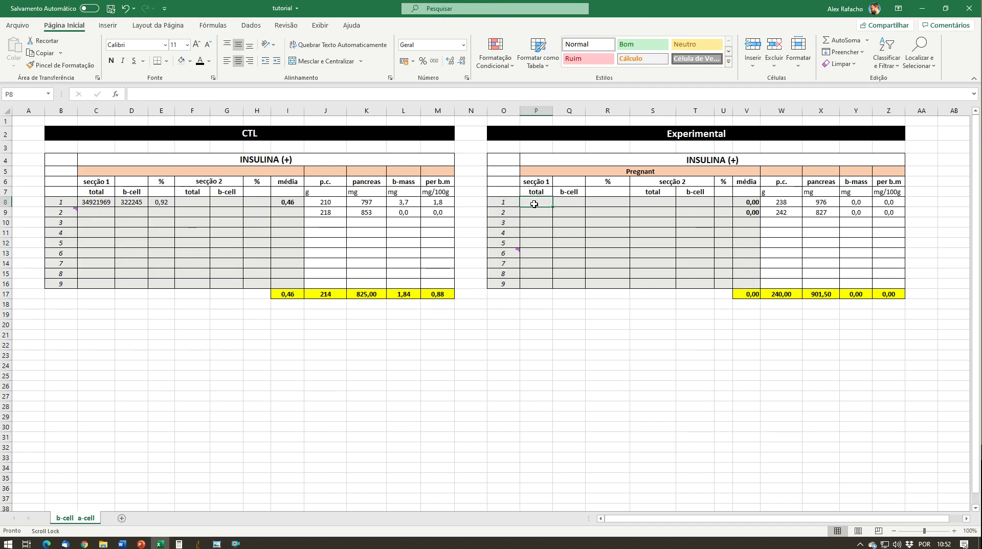
{"action": "type", "text": "462145"}
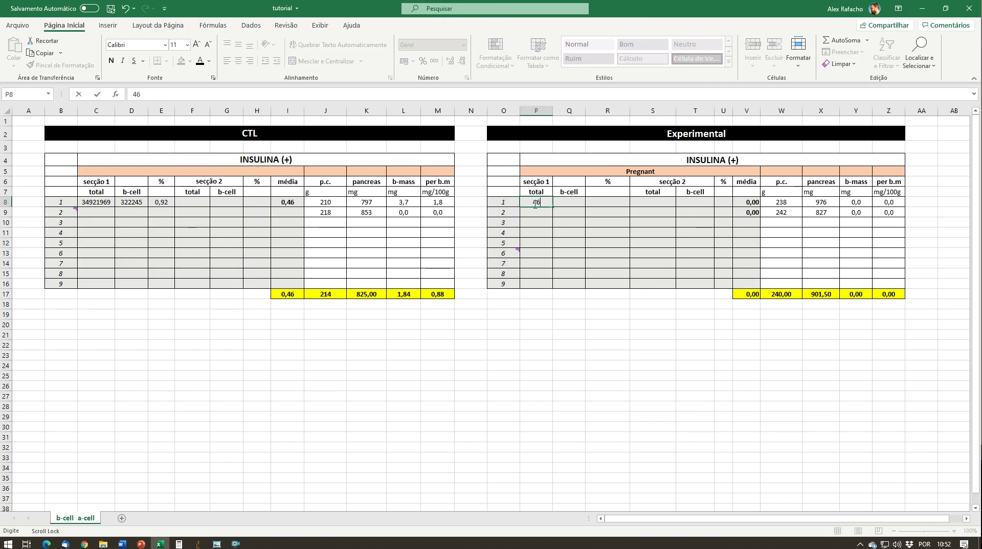
{"action": "left_click", "coordinate": [522, 417]}
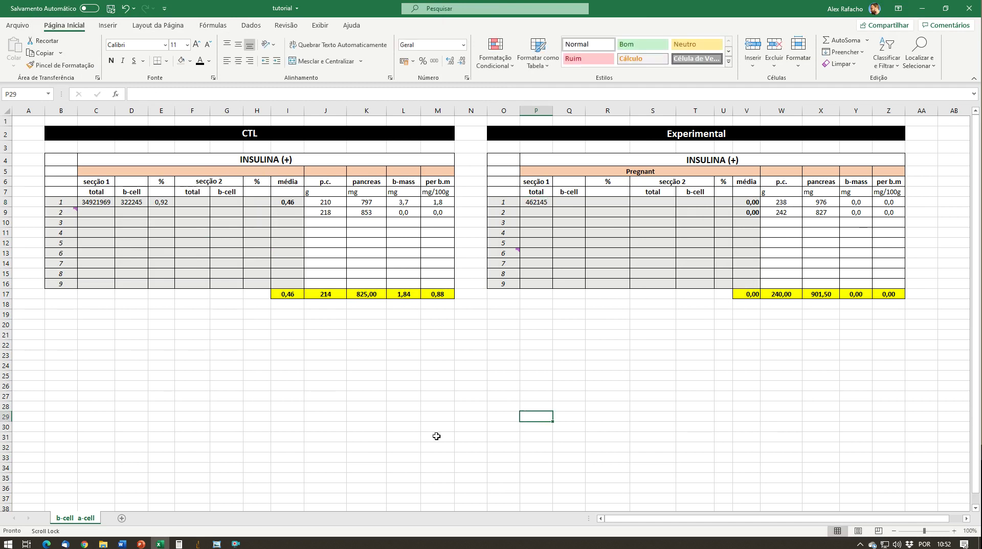
Step: Switch to ImageJ and bring the results, section image, main and threshold windows back into view
{"action": "mouse_move", "coordinate": [197, 544]}
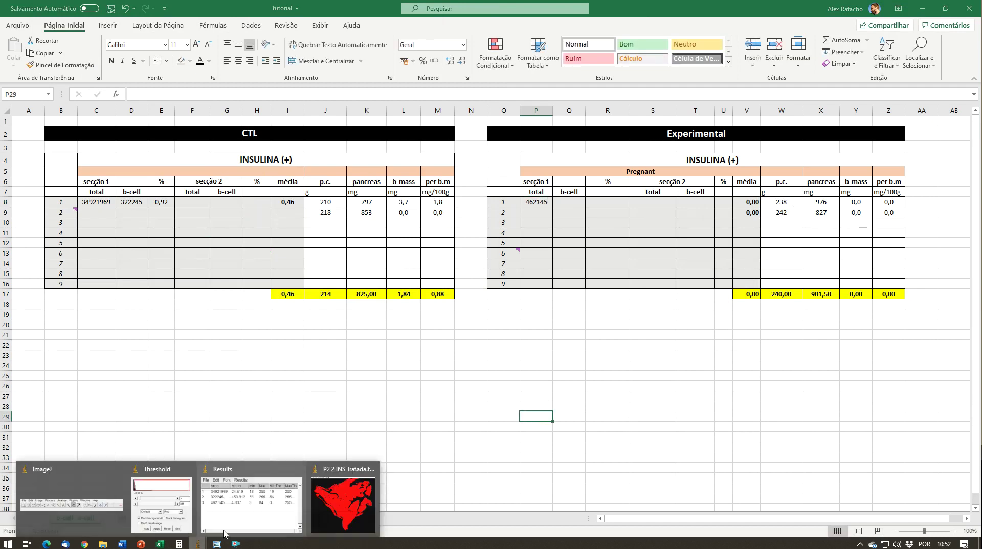
{"action": "left_click", "coordinate": [267, 516]}
{"action": "left_click", "coordinate": [198, 544]}
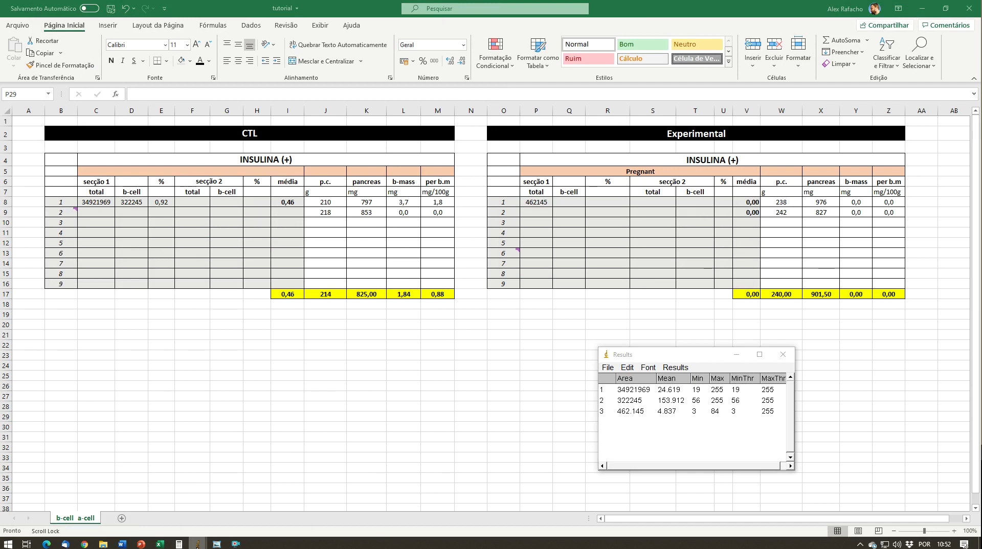
{"action": "left_click", "coordinate": [350, 504]}
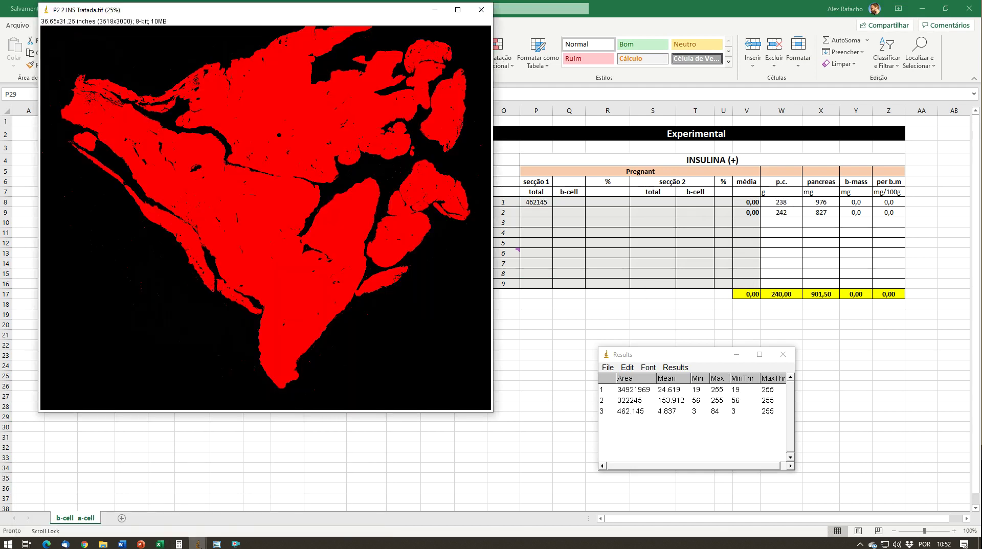
{"action": "mouse_move", "coordinate": [197, 544]}
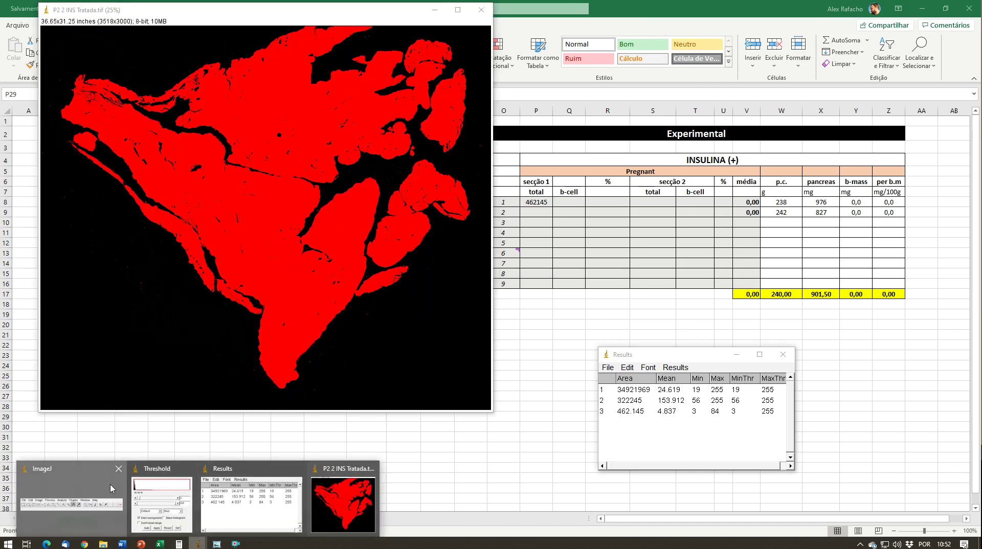
{"action": "left_click", "coordinate": [125, 503]}
{"action": "mouse_move", "coordinate": [197, 546]}
{"action": "left_click", "coordinate": [161, 503]}
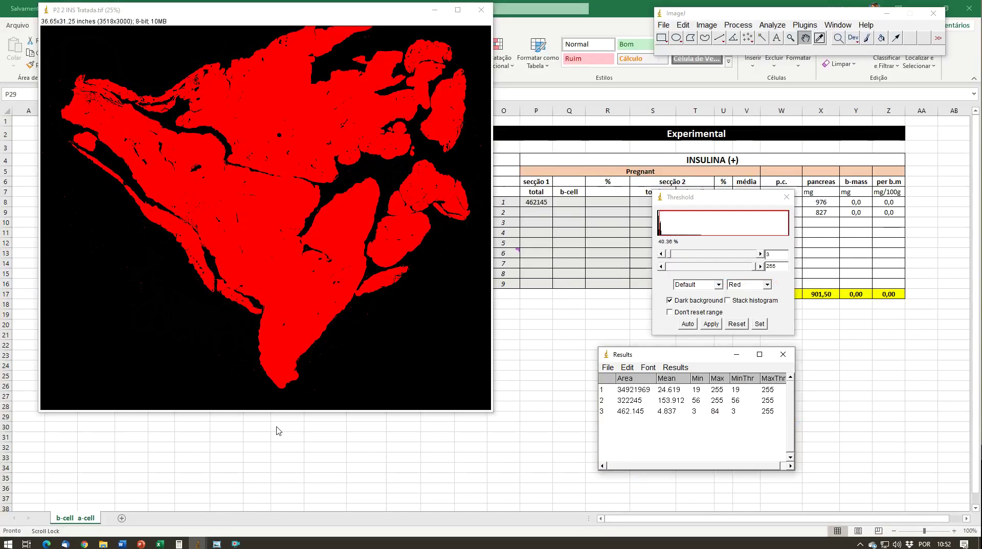
Step: Raise the lower threshold level to 11 so that only the bright beta-cell islets are highlighted
{"action": "left_click", "coordinate": [760, 255]}
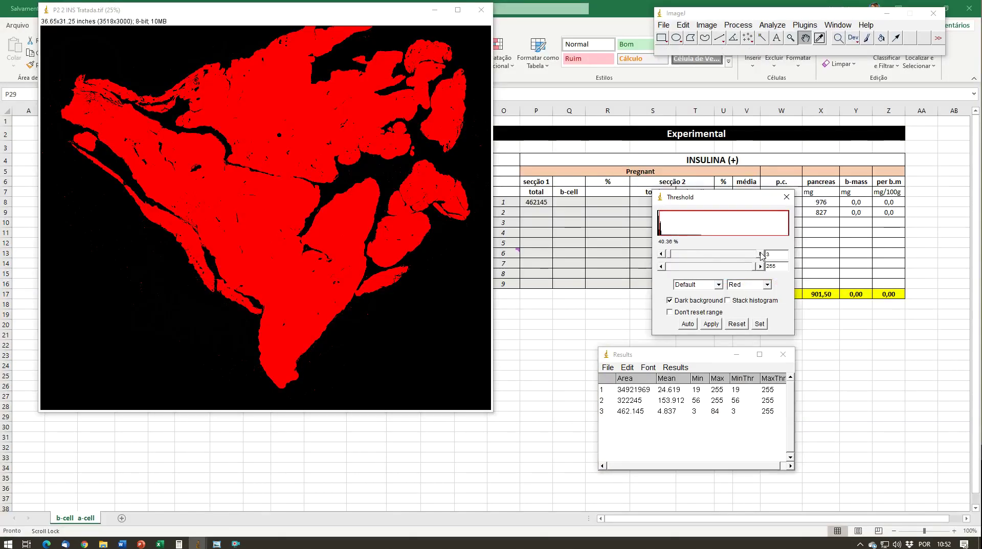
{"action": "left_click", "coordinate": [761, 254]}
{"action": "left_click", "coordinate": [760, 254]}
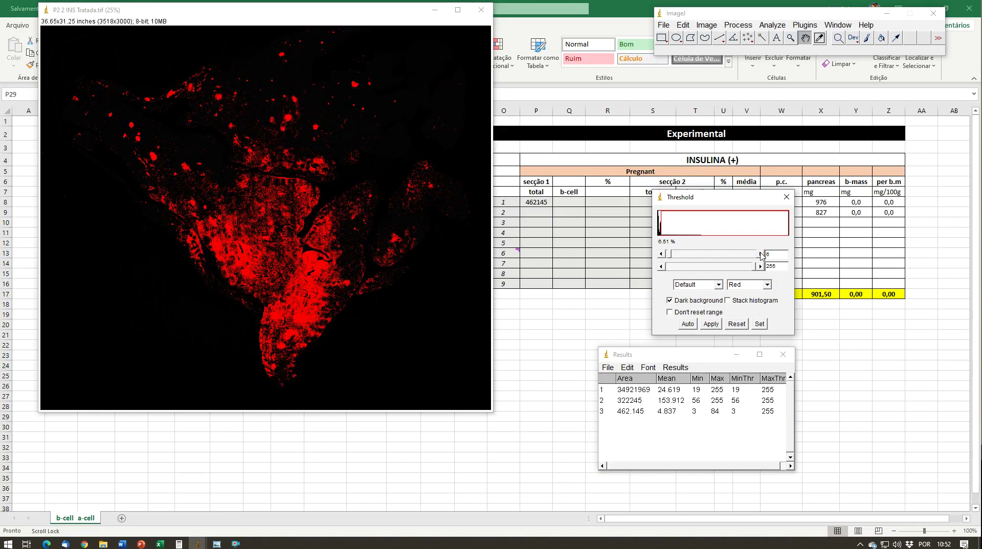
{"action": "left_click", "coordinate": [761, 254]}
{"action": "left_click", "coordinate": [761, 254]}
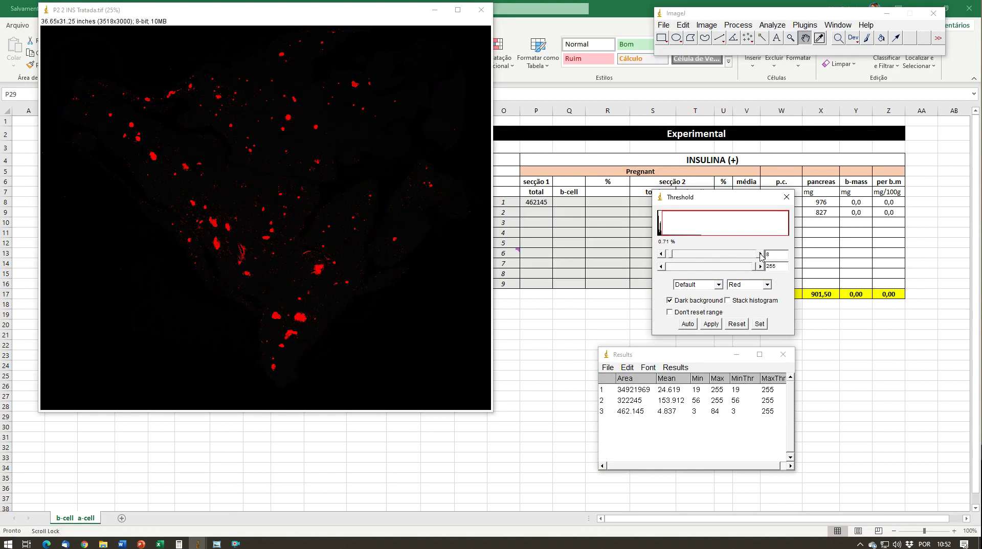
{"action": "left_click", "coordinate": [761, 254]}
{"action": "left_click", "coordinate": [761, 255]}
Step: Move the image window lower and examine the highlighted islets across the section at 50% magnification
{"action": "left_click_drag", "start_coordinate": [363, 15], "coordinate": [375, 90]}
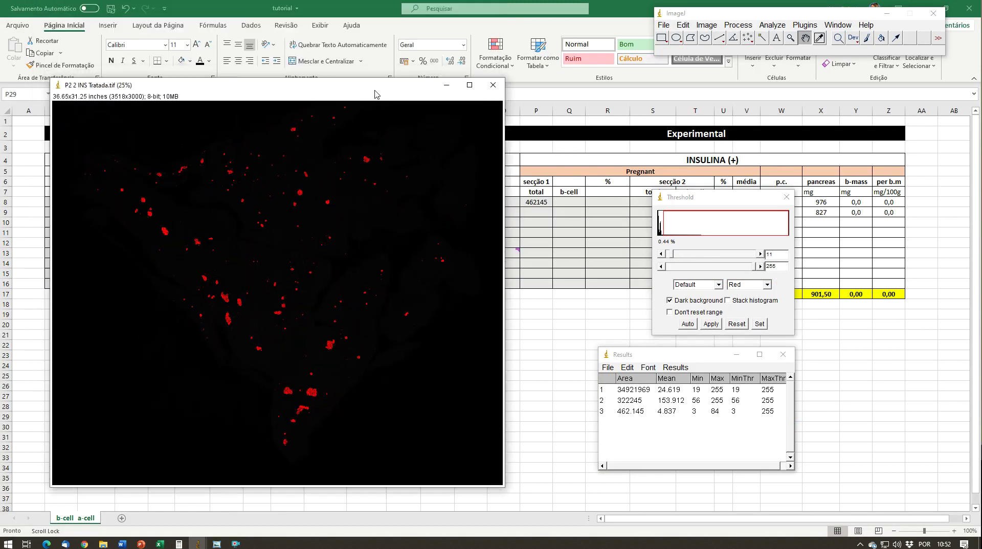
{"action": "key", "text": "plus"}
{"action": "key", "text": "plus"}
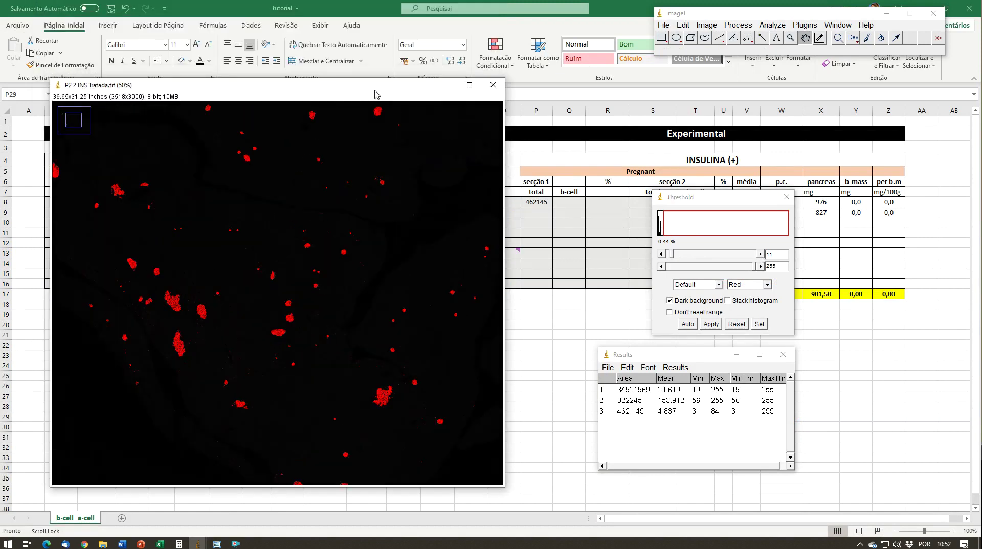
{"action": "left_click_drag", "start_coordinate": [239, 179], "coordinate": [344, 336]}
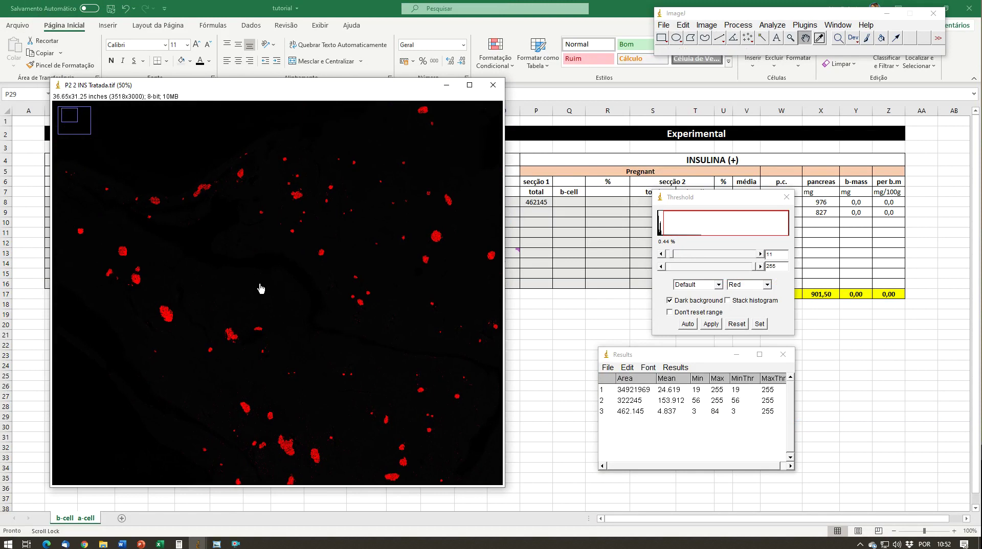
{"action": "left_click_drag", "start_coordinate": [252, 289], "coordinate": [302, 225]}
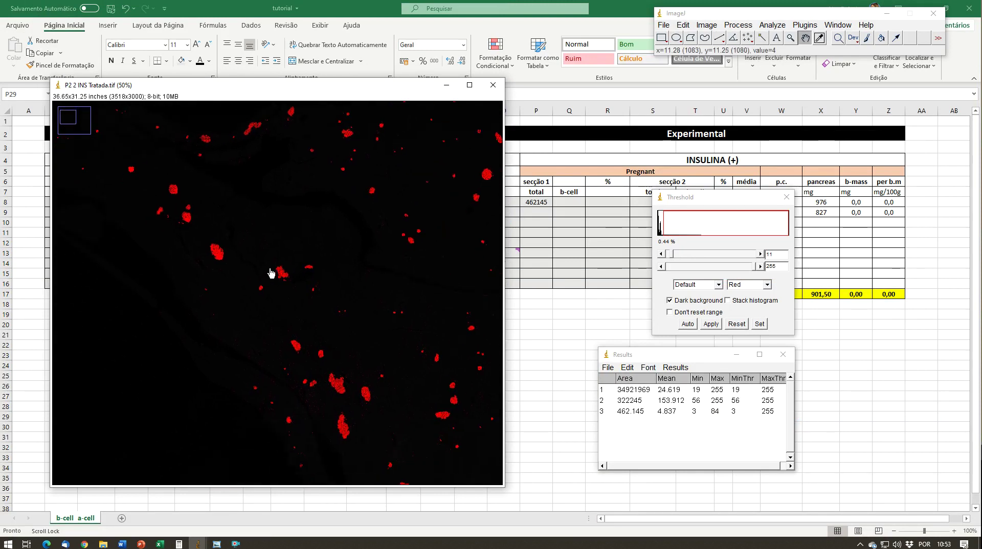
{"action": "left_click_drag", "start_coordinate": [376, 367], "coordinate": [285, 263]}
{"action": "left_click_drag", "start_coordinate": [352, 299], "coordinate": [313, 225]}
Step: Compare lower threshold levels from 13 down to 9 against the islets across the section, and settle on 11
{"action": "left_click", "coordinate": [765, 257]}
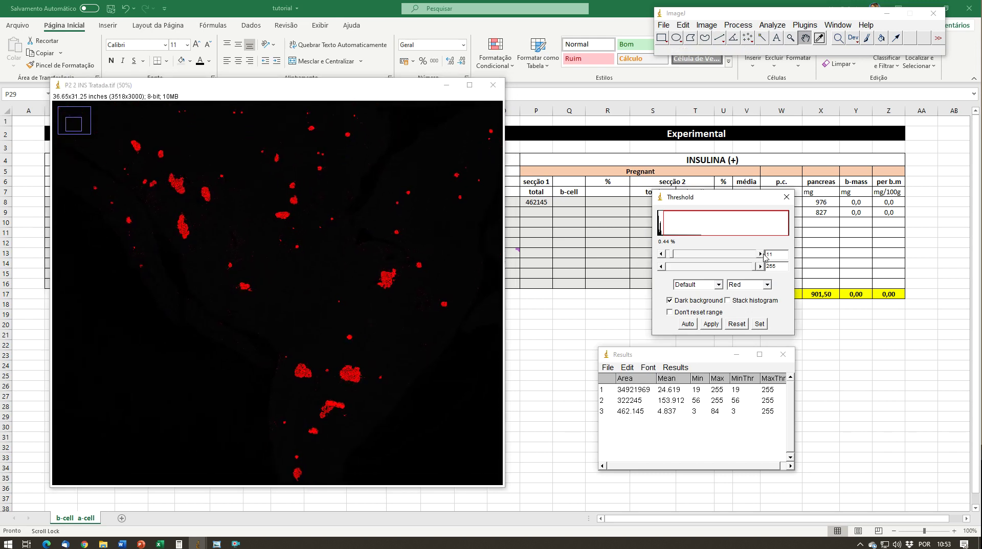
{"action": "left_click", "coordinate": [761, 254]}
{"action": "left_click_drag", "start_coordinate": [408, 214], "coordinate": [320, 407]}
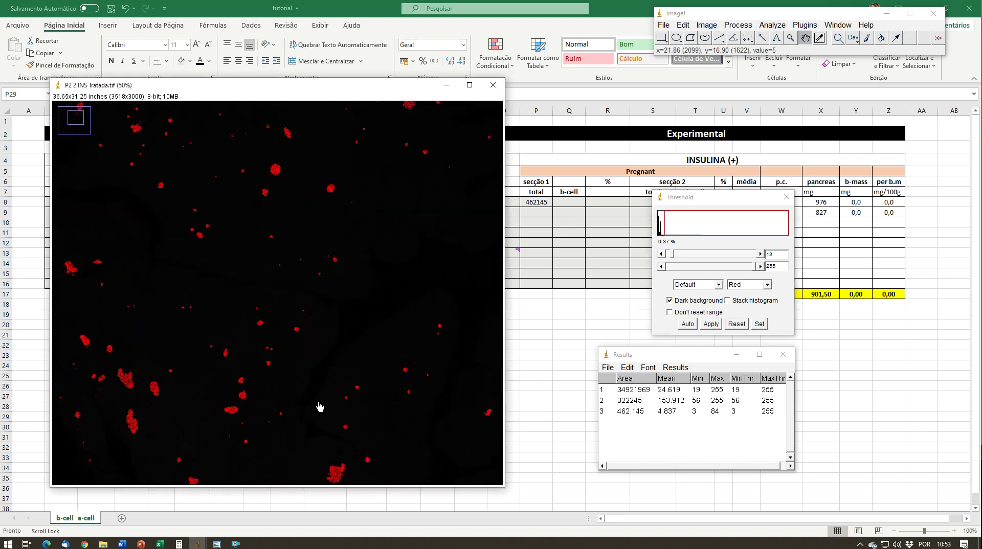
{"action": "left_click_drag", "start_coordinate": [364, 190], "coordinate": [367, 295]}
{"action": "left_click", "coordinate": [665, 255]}
{"action": "left_click", "coordinate": [662, 254]}
{"action": "left_click_drag", "start_coordinate": [335, 315], "coordinate": [220, 430]}
{"action": "left_click", "coordinate": [665, 255]}
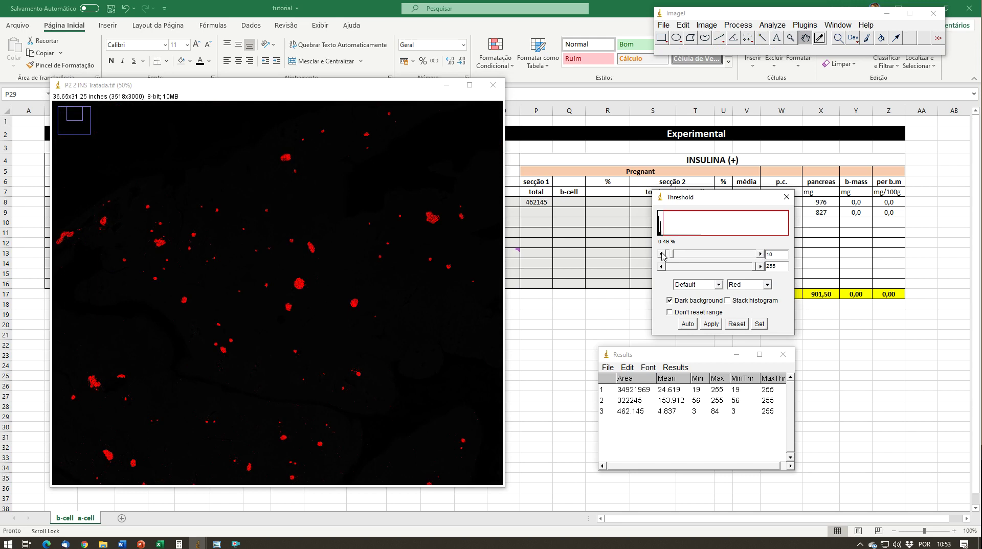
{"action": "left_click_drag", "start_coordinate": [323, 359], "coordinate": [379, 302]}
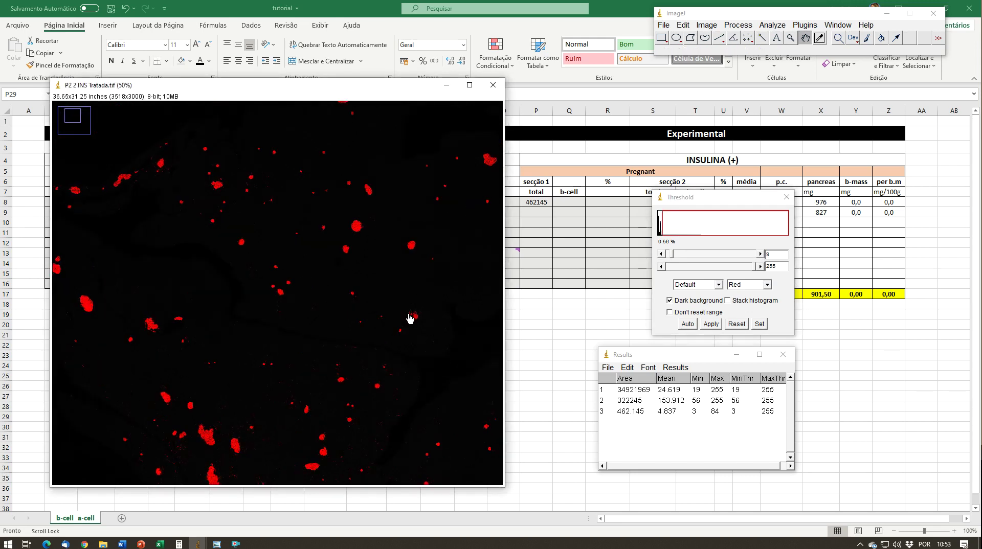
{"action": "left_click", "coordinate": [760, 254]}
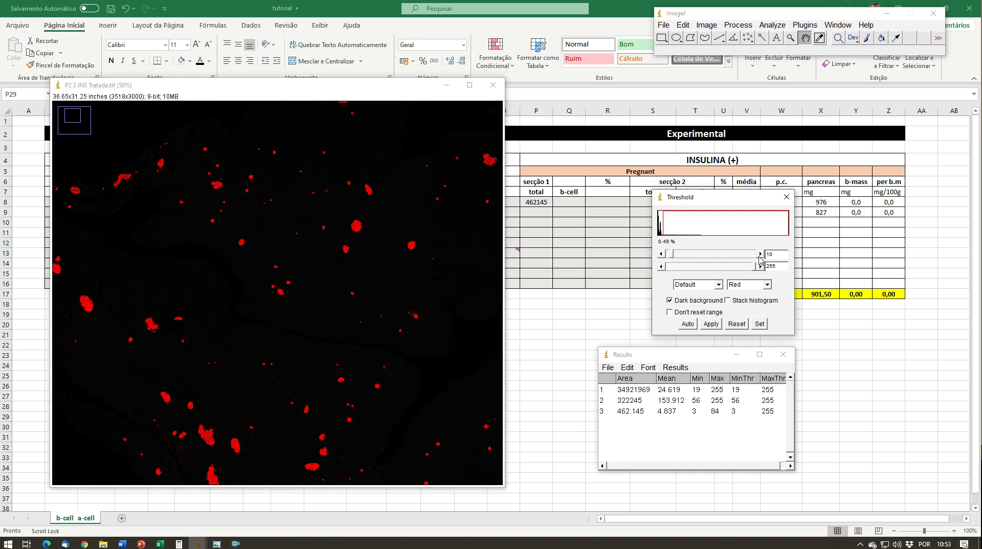
{"action": "left_click_drag", "start_coordinate": [327, 343], "coordinate": [336, 254]}
{"action": "left_click_drag", "start_coordinate": [214, 345], "coordinate": [274, 419]}
Step: Measure the beta-cell area of the whole section with the threshold range 11 to 255
{"action": "key", "text": "minus"}
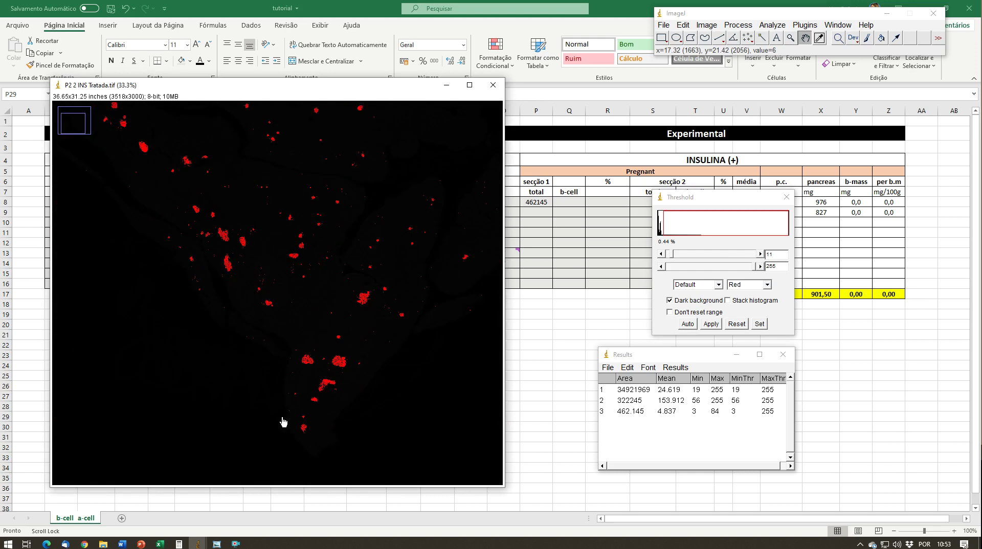
{"action": "key", "text": "minus"}
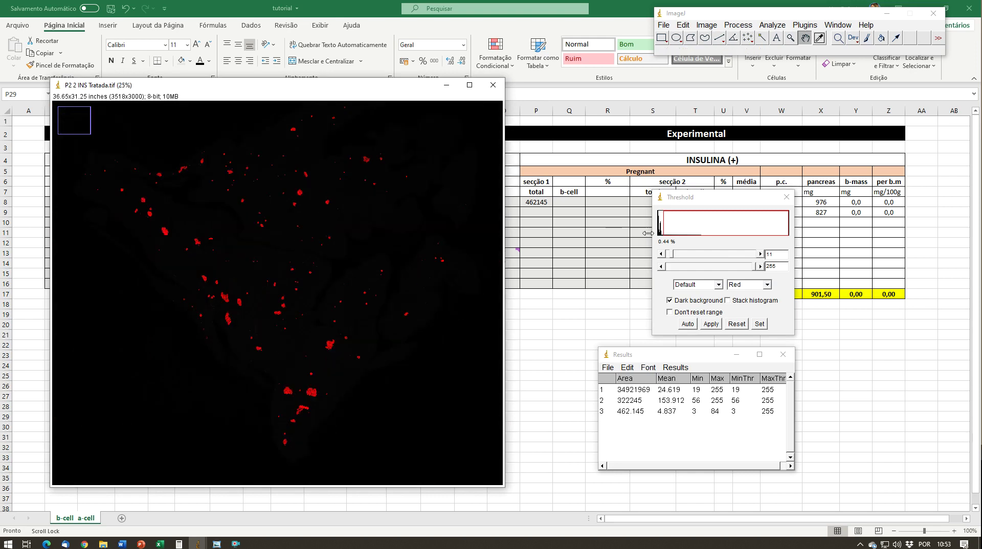
{"action": "key", "text": "ctrl+m"}
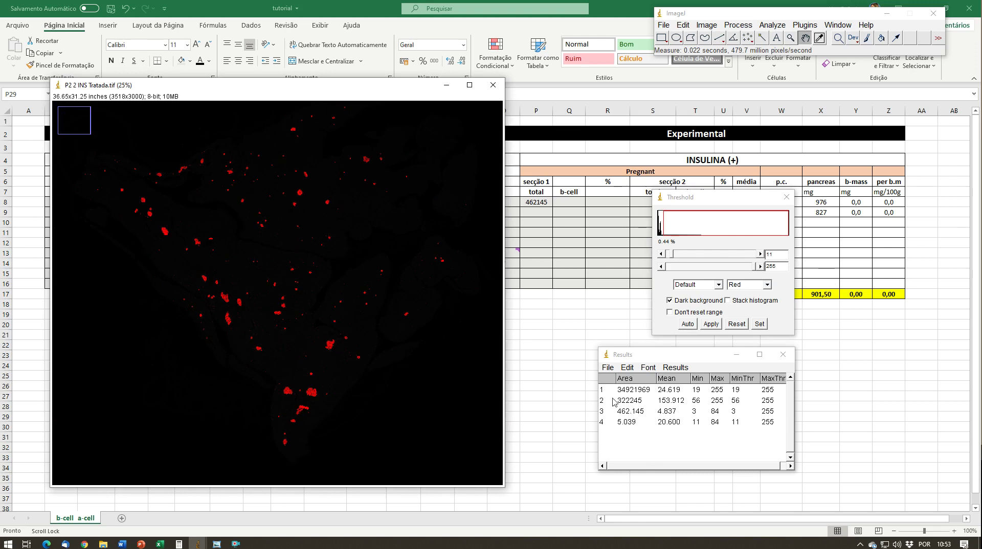
Step: Switch to Excel and enter 5039 as the section 1 b-cell area of Experimental animal 1
{"action": "key", "text": "alt+Tab"}
{"action": "left_click", "coordinate": [577, 204]}
{"action": "type", "text": "5039"}
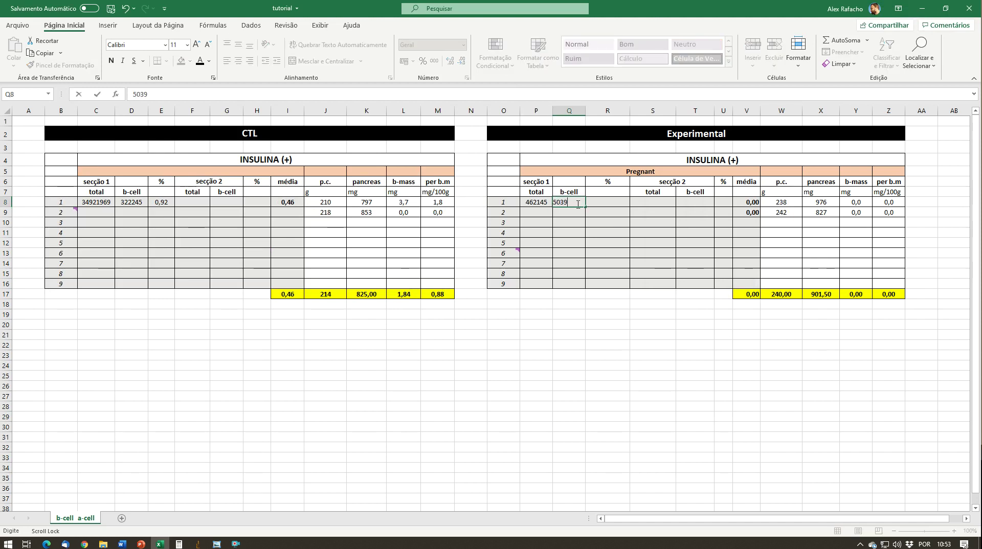
{"action": "key", "text": "Return"}
Step: Return to ImageJ and close the P2 2 INS Tratada.tif image
{"action": "mouse_move", "coordinate": [198, 546]}
{"action": "left_click", "coordinate": [272, 519]}
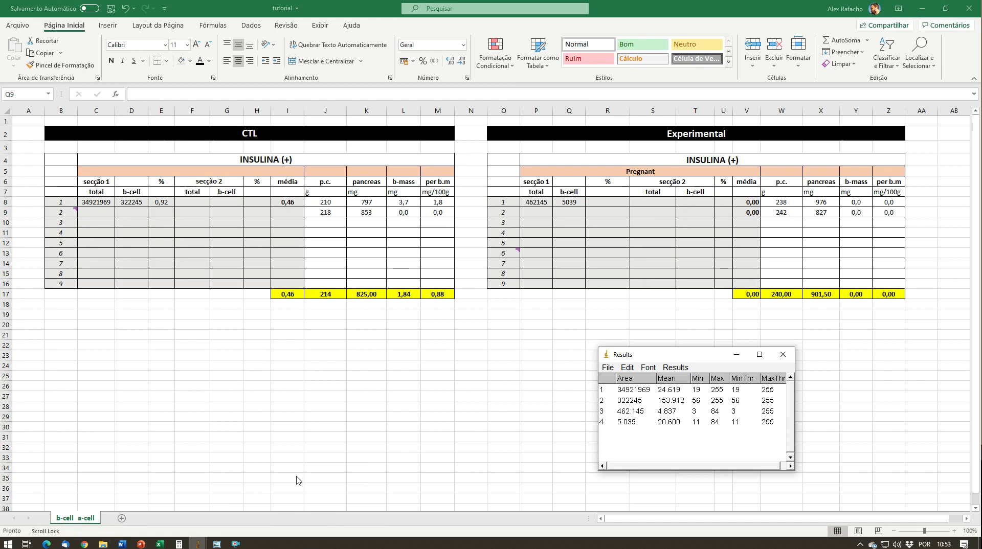
{"action": "left_click", "coordinate": [201, 532]}
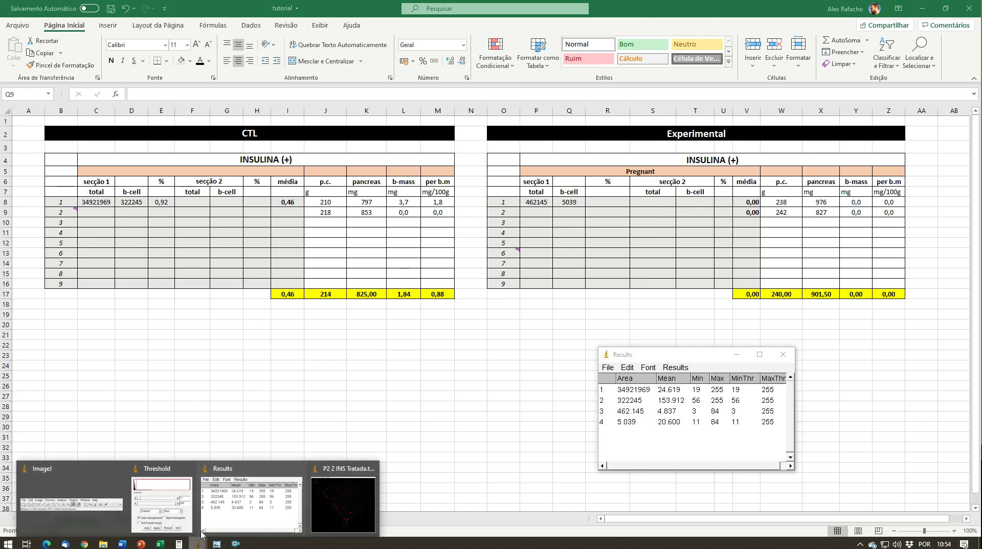
{"action": "left_click", "coordinate": [343, 496]}
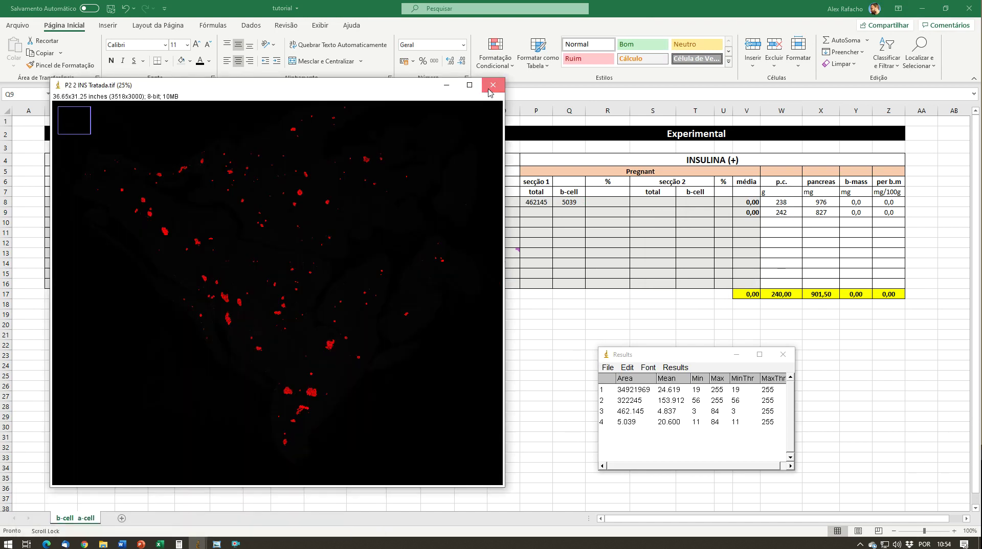
{"action": "left_click", "coordinate": [491, 87]}
{"action": "left_click", "coordinate": [496, 171]}
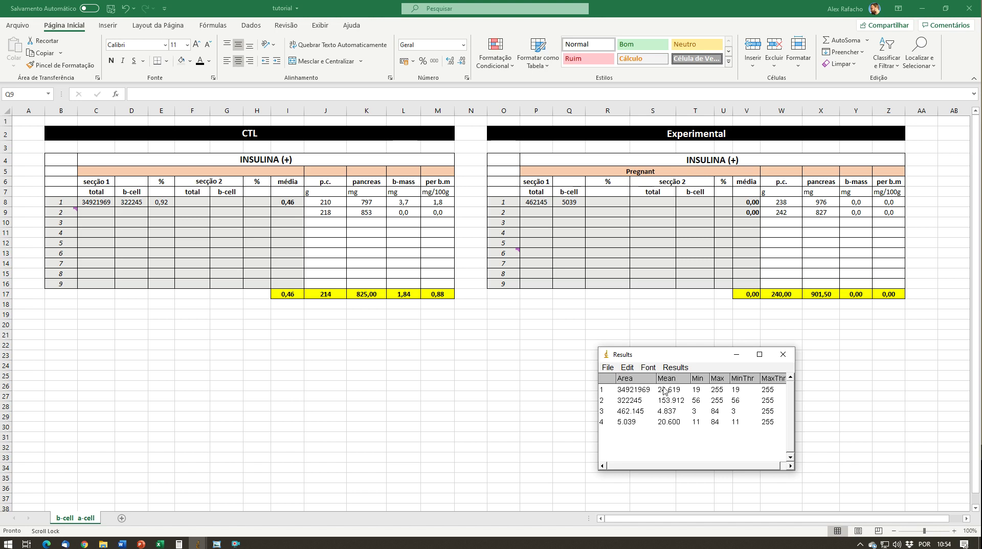
{"action": "left_click", "coordinate": [543, 206]}
{"action": "left_click", "coordinate": [537, 203]}
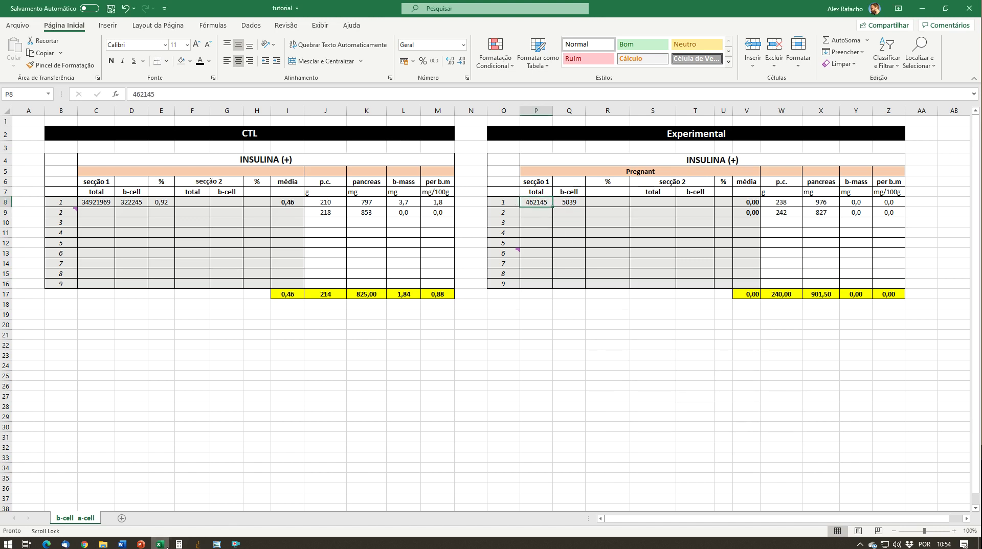
{"action": "left_click", "coordinate": [160, 544]}
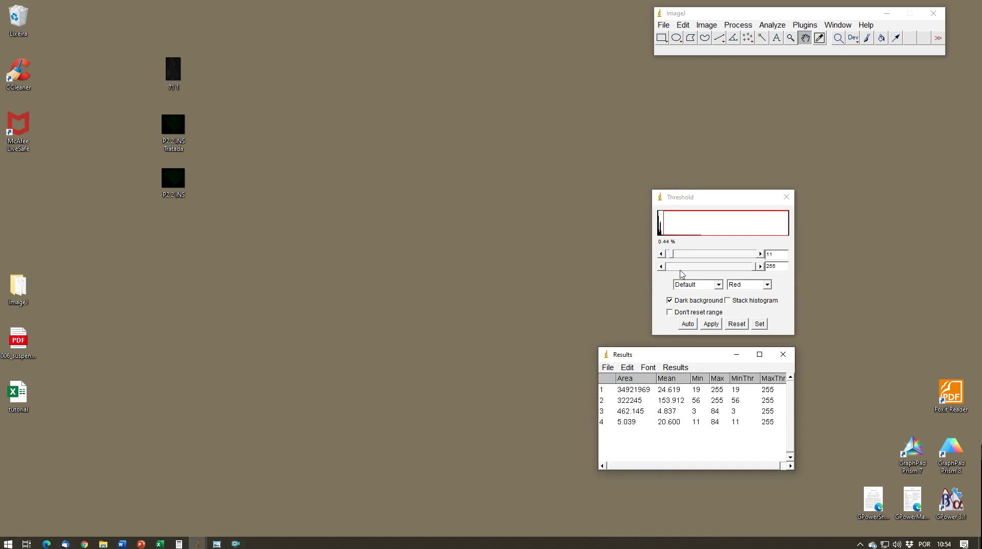
{"action": "left_click", "coordinate": [159, 544]}
{"action": "left_click", "coordinate": [253, 354]}
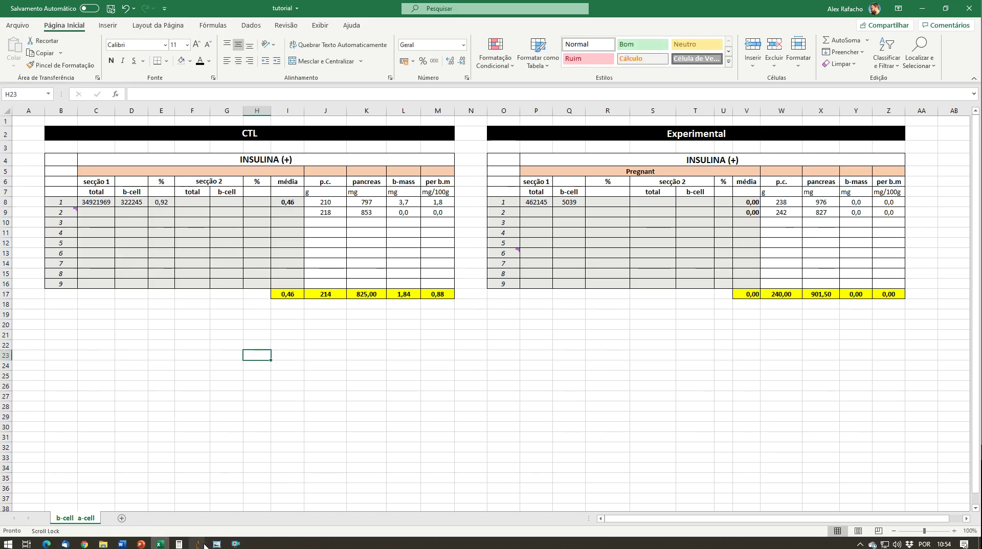
Step: Bring ImageJ forward and open the section image 71 1.tif
{"action": "mouse_move", "coordinate": [197, 543]}
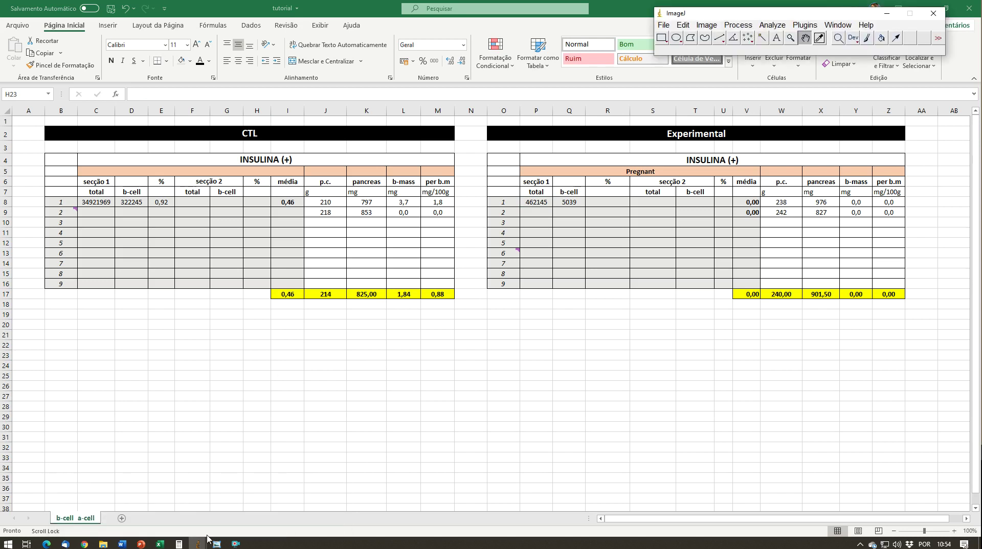
{"action": "mouse_move", "coordinate": [197, 544]}
{"action": "left_click", "coordinate": [209, 514]}
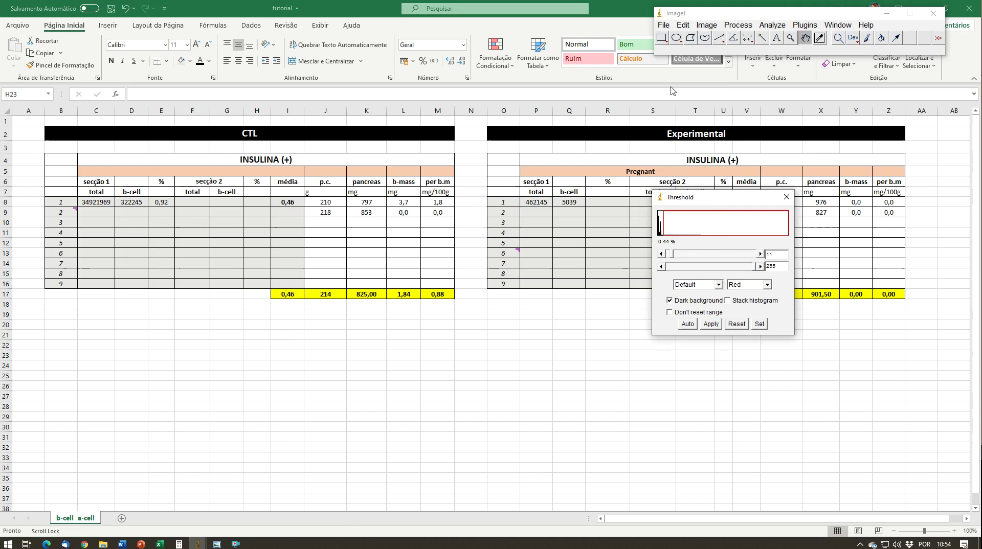
{"action": "left_click", "coordinate": [663, 25]}
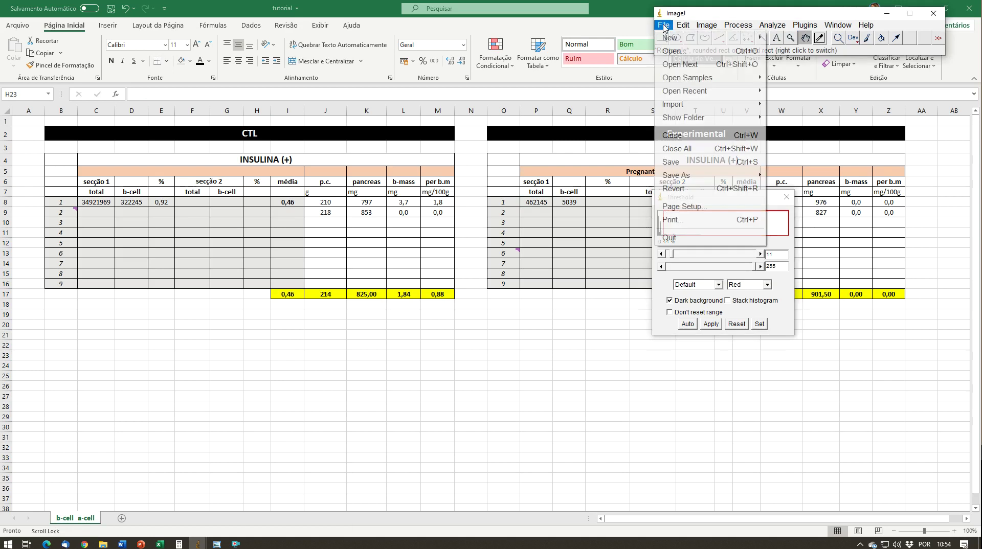
{"action": "left_click", "coordinate": [671, 50]}
{"action": "double_click", "coordinate": [400, 144]}
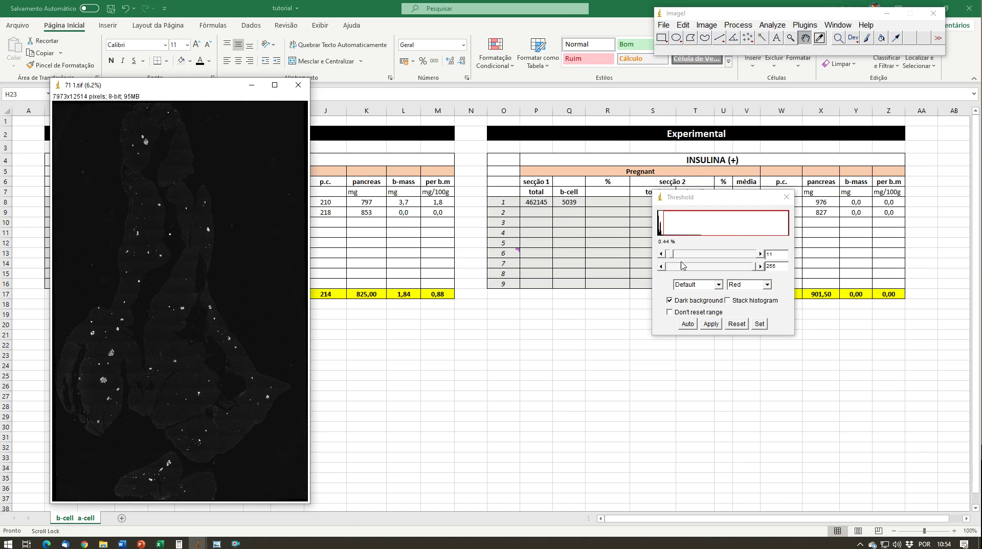
Step: Try a threshold range of 250 to 255 on the 71 1.tif section, and close the image and its threshold settings
{"action": "left_click", "coordinate": [663, 265]}
{"action": "left_click", "coordinate": [664, 255]}
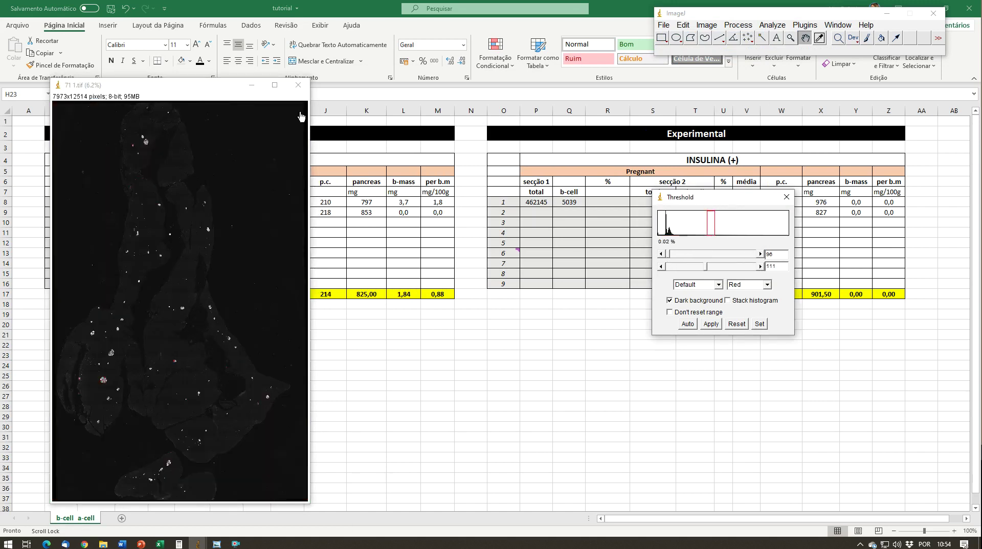
{"action": "left_click_drag", "start_coordinate": [673, 258], "coordinate": [753, 259]}
{"action": "left_click", "coordinate": [662, 254]}
{"action": "left_click", "coordinate": [662, 255]}
{"action": "left_click", "coordinate": [661, 254]}
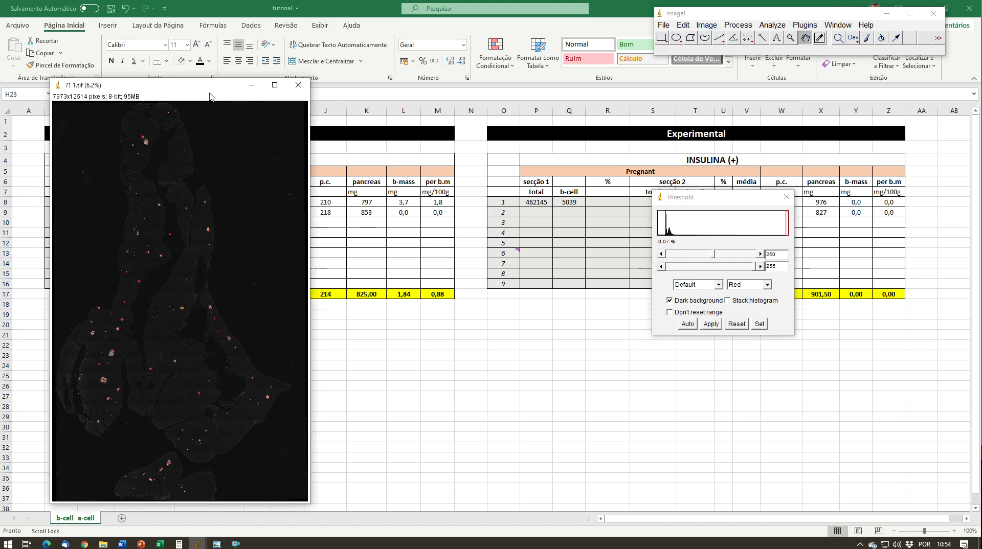
{"action": "left_click_drag", "start_coordinate": [235, 85], "coordinate": [334, 67]}
{"action": "left_click", "coordinate": [403, 71]}
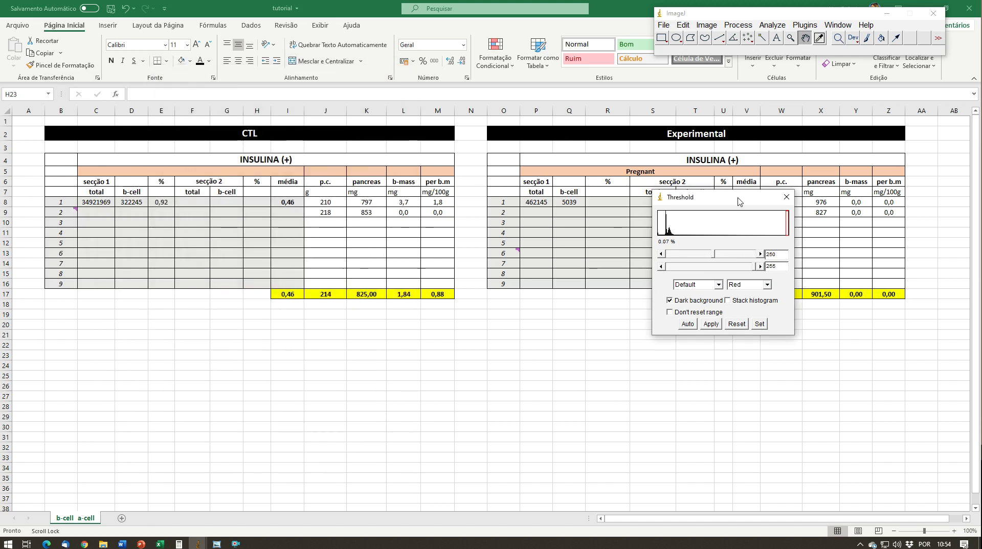
{"action": "left_click", "coordinate": [786, 197]}
Step: Reopen the section image 71 1.tif and start a threshold adjustment on it
{"action": "left_click", "coordinate": [664, 25]}
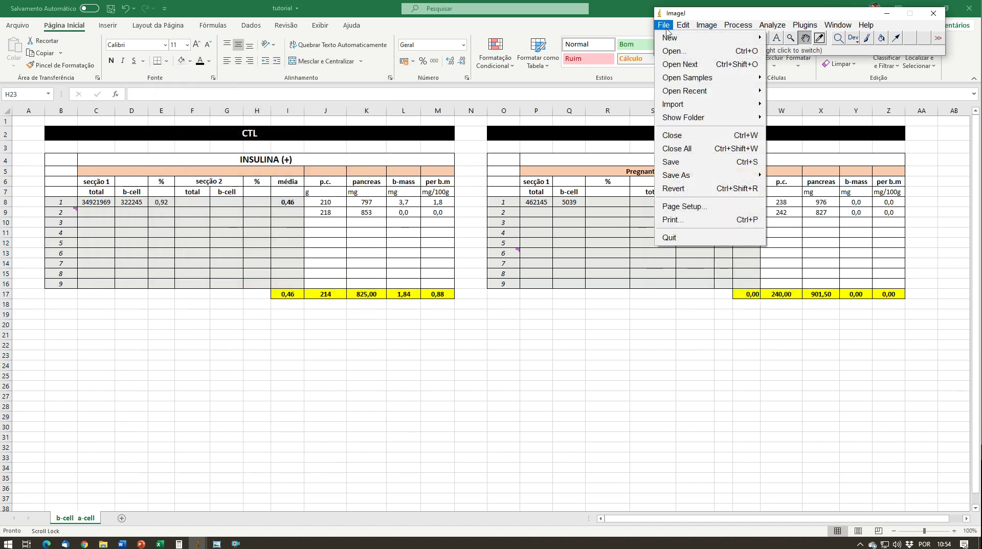
{"action": "left_click", "coordinate": [674, 51]}
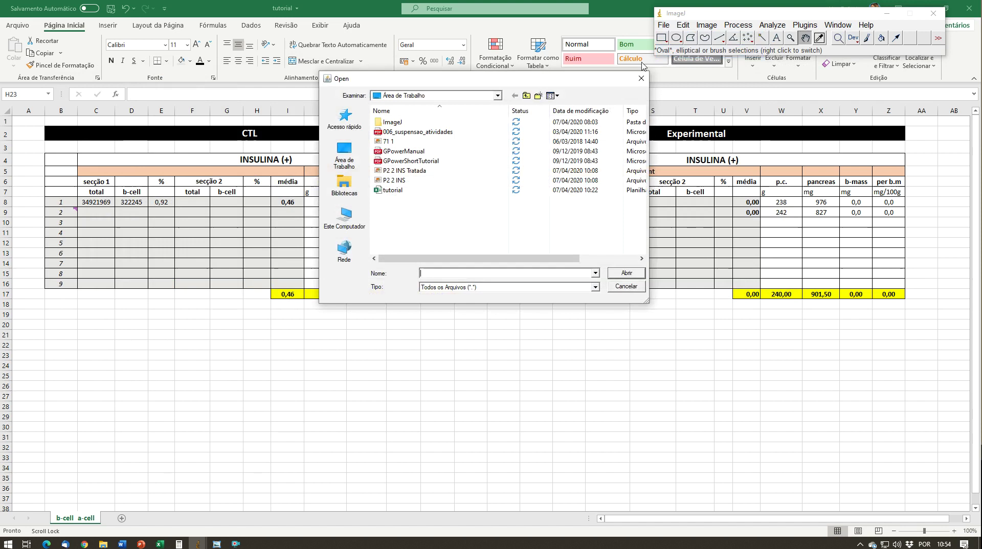
{"action": "double_click", "coordinate": [455, 145]}
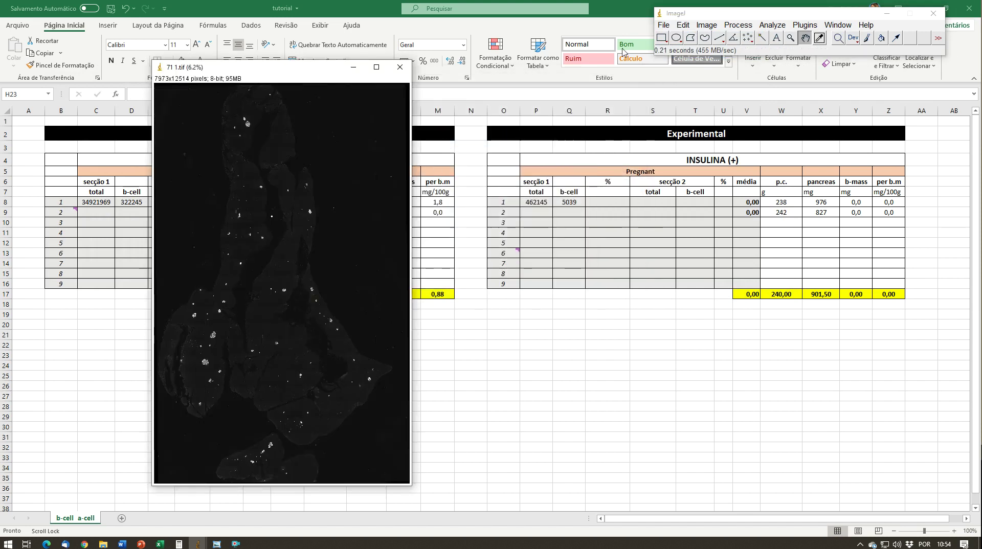
{"action": "left_click", "coordinate": [709, 28]}
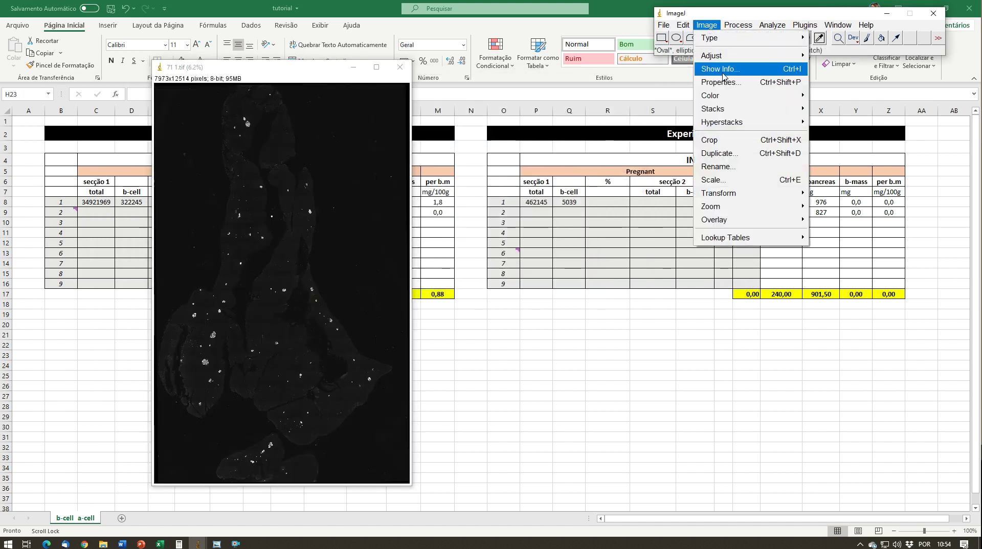
{"action": "mouse_move", "coordinate": [745, 61]}
{"action": "left_click", "coordinate": [833, 95]}
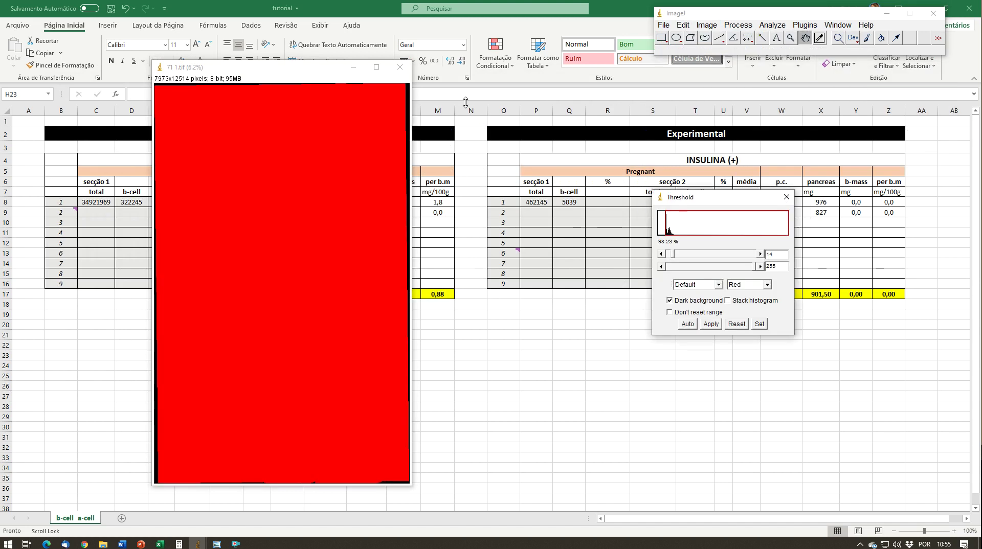
Step: Close the 71 1.tif image and the threshold settings, and dismiss the file-opening dialog without choosing a file
{"action": "left_click", "coordinate": [399, 73]}
{"action": "left_click", "coordinate": [399, 73]}
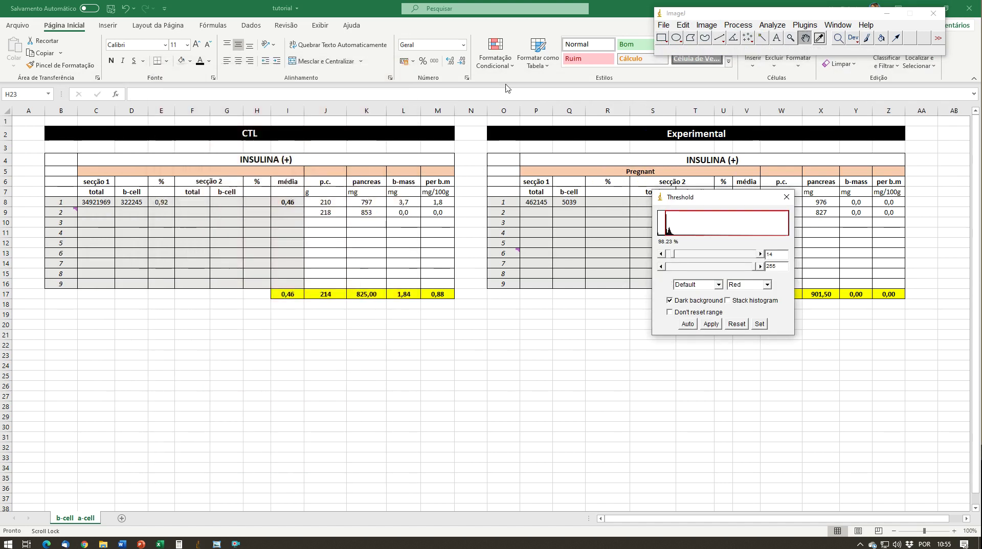
{"action": "left_click", "coordinate": [787, 198]}
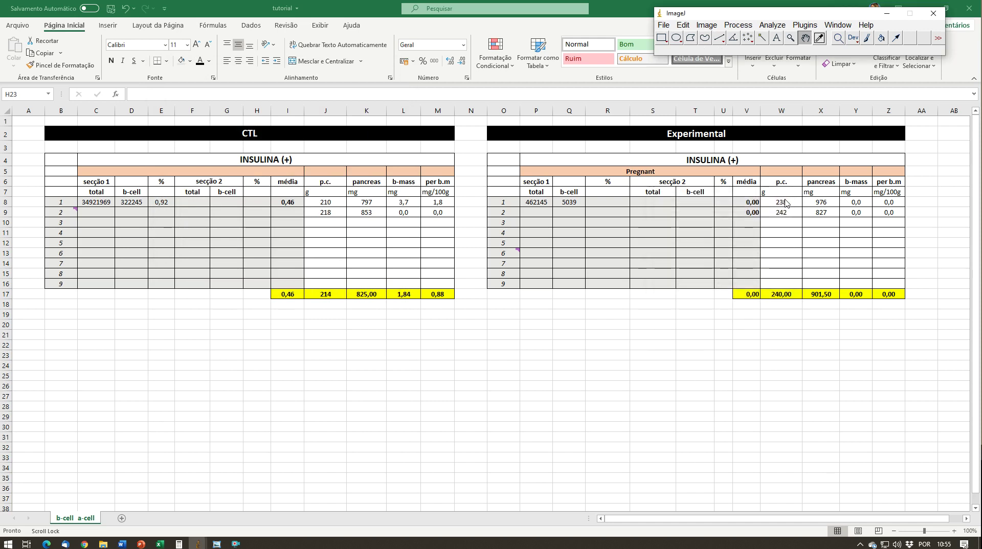
{"action": "key", "text": "ctrl+o"}
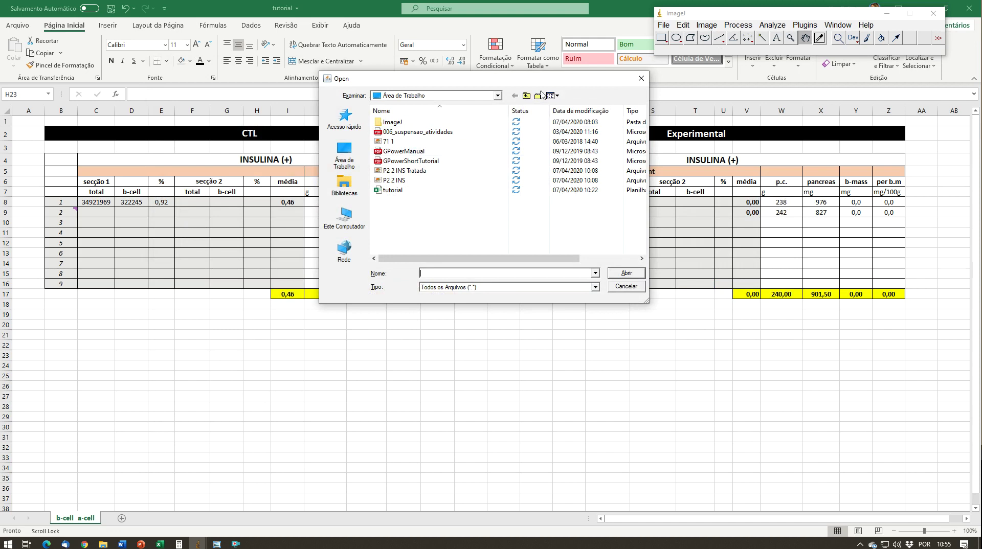
{"action": "left_click", "coordinate": [641, 79]}
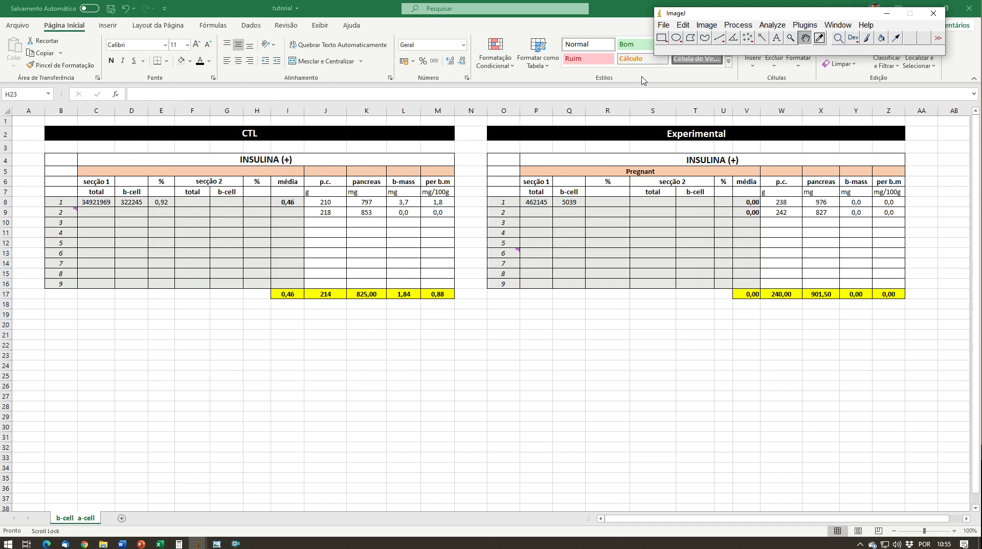
Step: Switch to Excel and review the section 1 total and b-cell areas of animal 1 in the CTL and Experimental tables
{"action": "left_click", "coordinate": [309, 394]}
{"action": "left_click", "coordinate": [95, 202]}
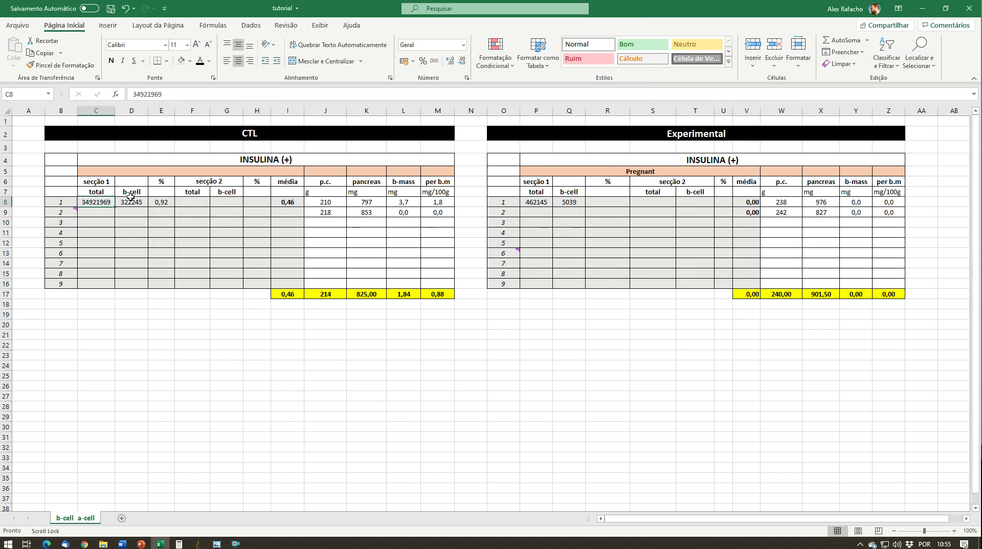
{"action": "left_click", "coordinate": [131, 200]}
{"action": "left_click", "coordinate": [537, 203]}
{"action": "left_click", "coordinate": [558, 202]}
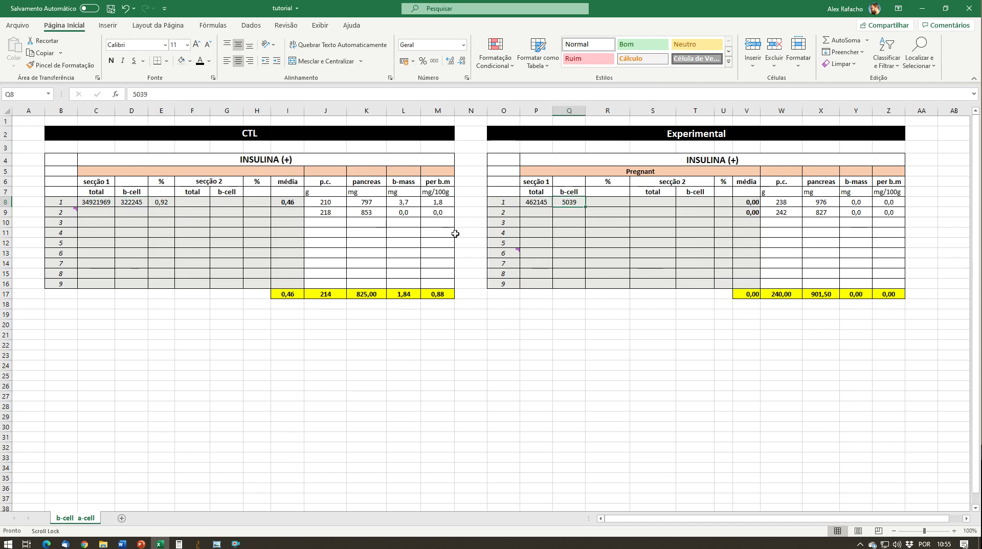
Step: Copy the percentage formula from CTL cell E8 into Experimental cell R8, pasting only the formula
{"action": "left_click", "coordinate": [623, 202]}
{"action": "left_click", "coordinate": [165, 203]}
{"action": "right_click", "coordinate": [164, 203]}
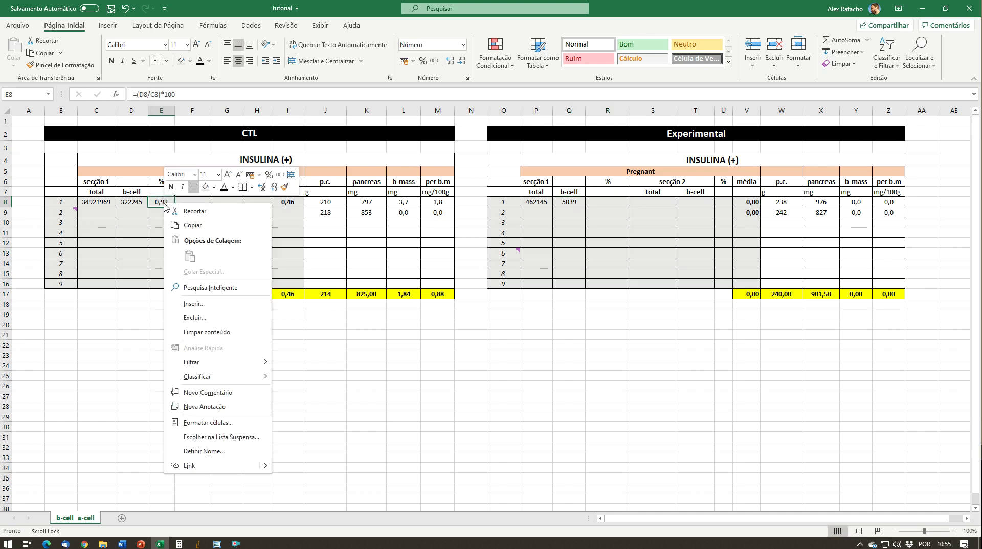
{"action": "left_click", "coordinate": [188, 226]}
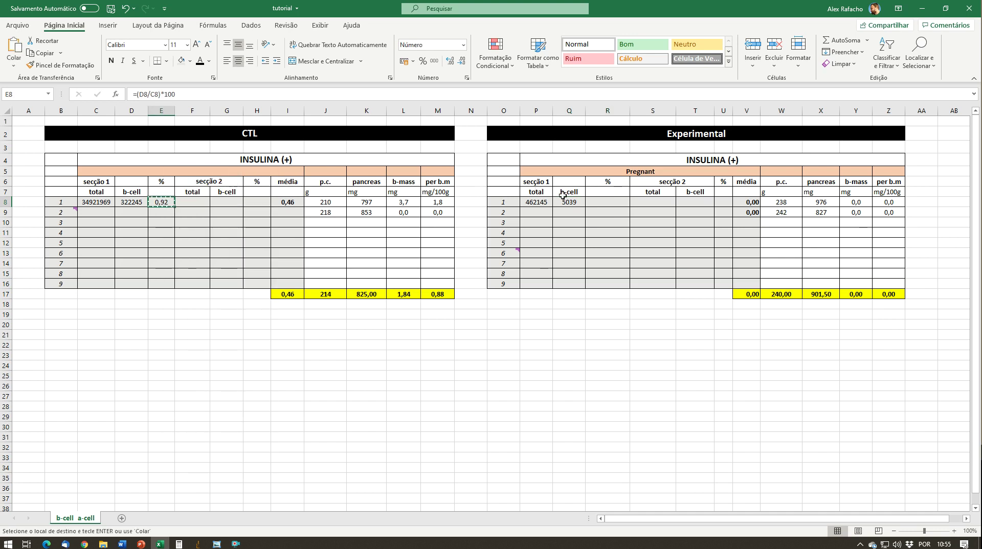
{"action": "left_click", "coordinate": [589, 202]}
{"action": "right_click", "coordinate": [590, 202]}
{"action": "left_click", "coordinate": [644, 257]}
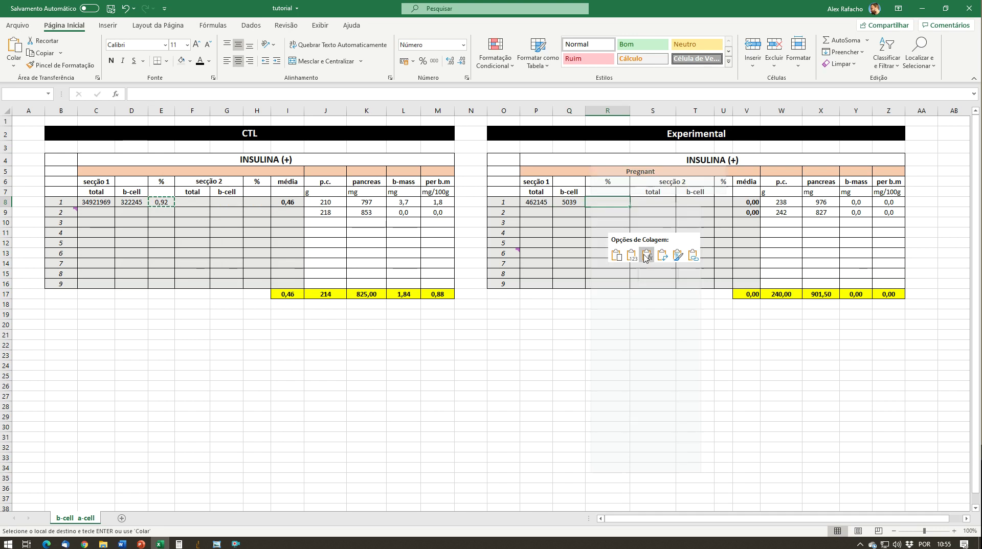
{"action": "left_click", "coordinate": [637, 244]}
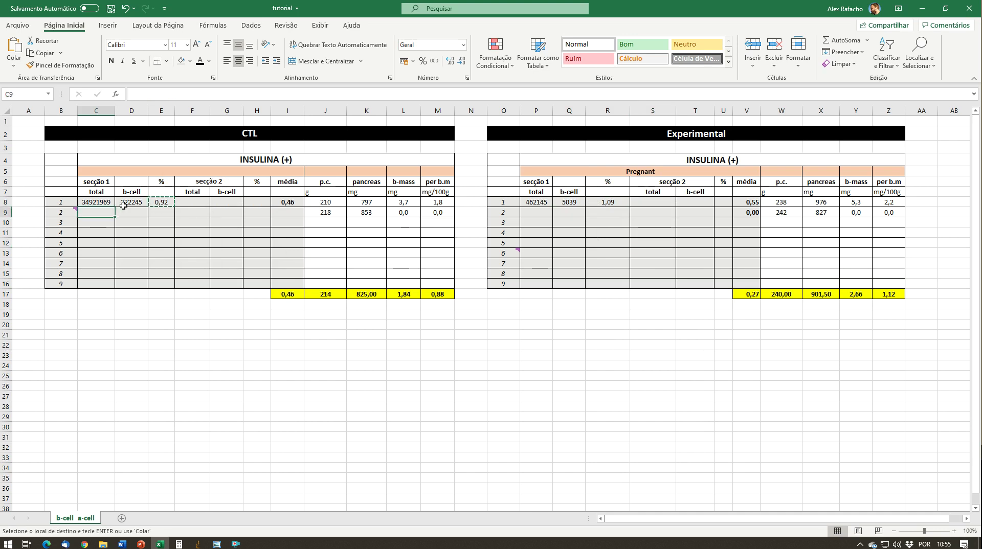
Step: Compare the section 1 percentages of animal 1 between the CTL and Experimental tables
{"action": "left_click_drag", "start_coordinate": [168, 202], "coordinate": [167, 221]}
{"action": "left_click", "coordinate": [167, 201]}
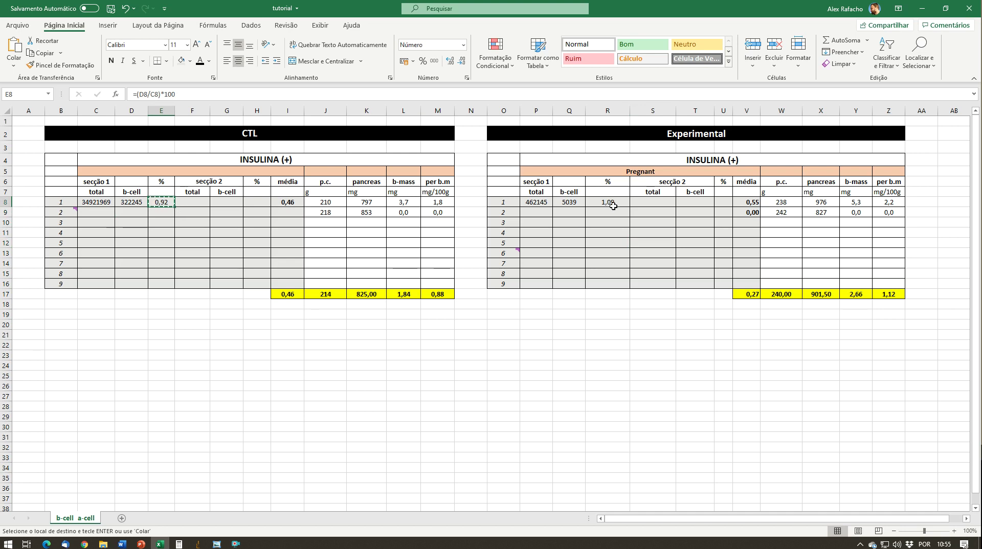
{"action": "left_click", "coordinate": [610, 235]}
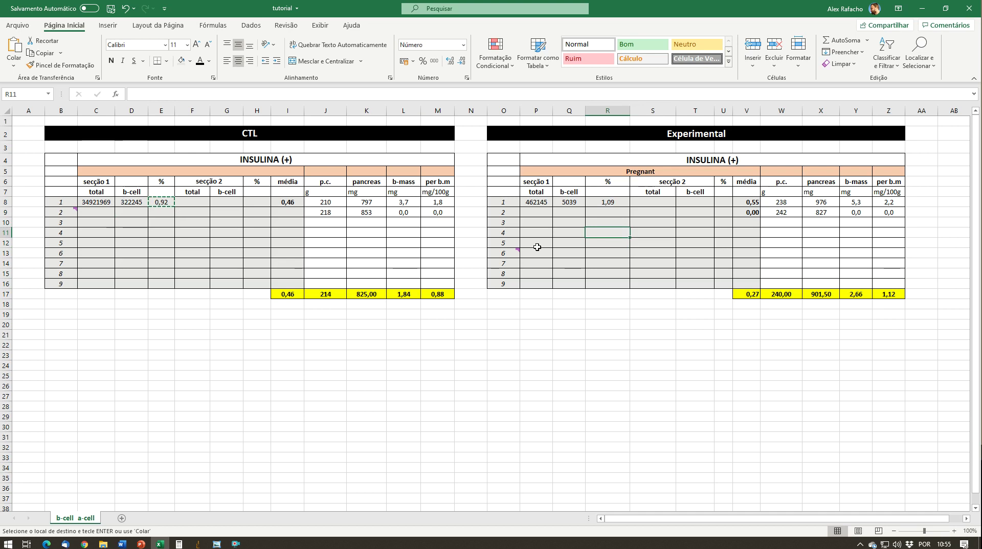
{"action": "left_click", "coordinate": [243, 250]}
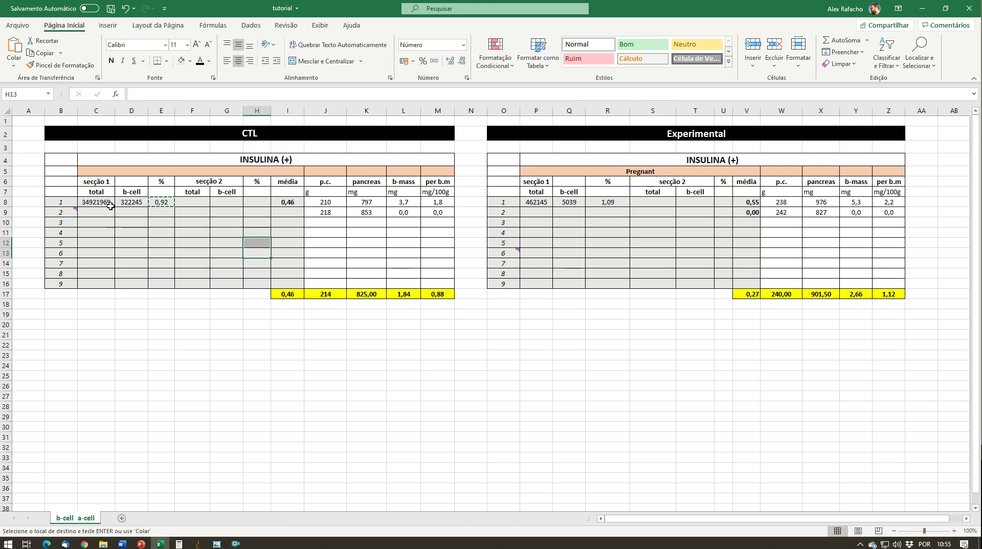
Step: Copy the section 1 total and b-cell areas of CTL animal 1 into its section 2 cells, F8 and G8
{"action": "left_click_drag", "start_coordinate": [102, 201], "coordinate": [121, 206]}
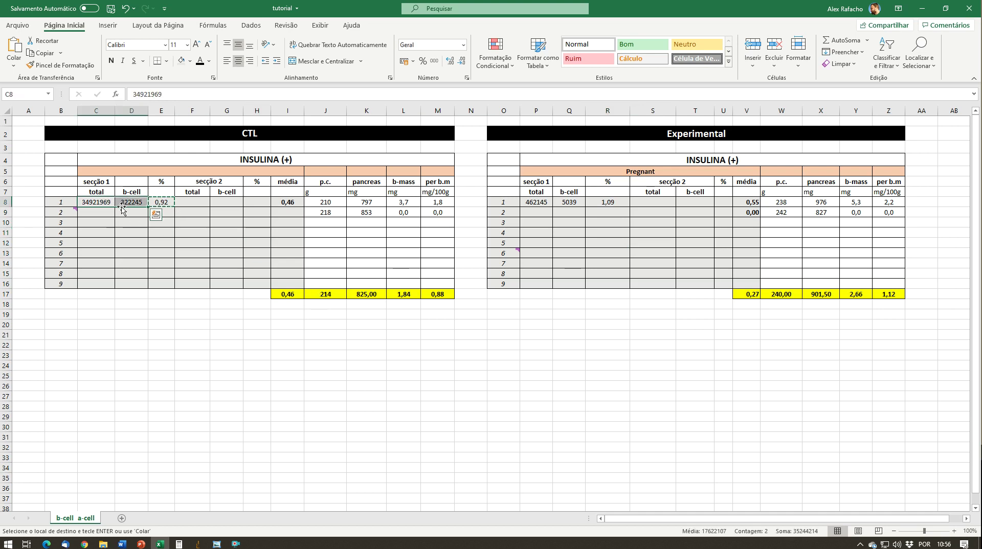
{"action": "key", "text": "ctrl+c"}
{"action": "left_click", "coordinate": [186, 203]}
{"action": "key", "text": "ctrl+v"}
{"action": "left_click", "coordinate": [203, 220]}
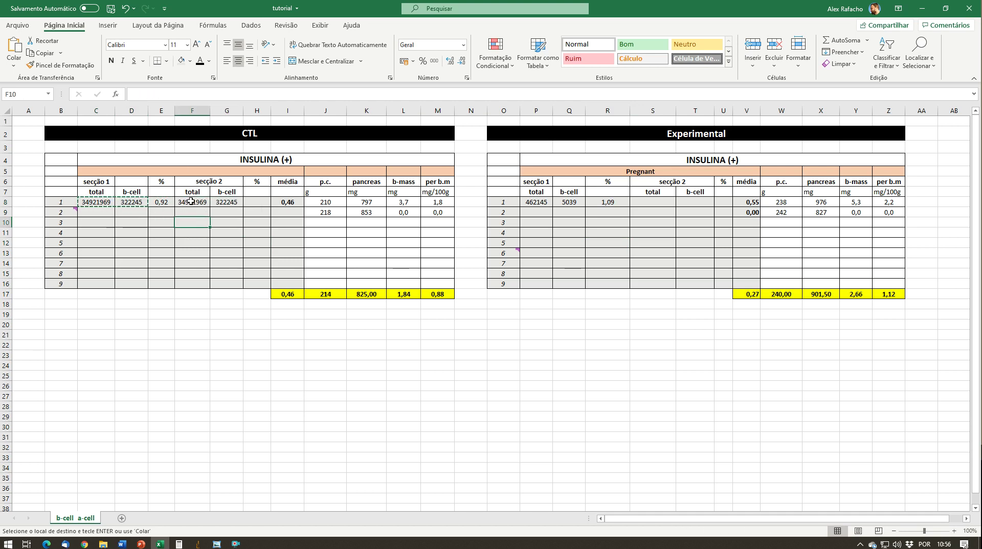
Step: Change CTL animal 1's section 2 areas to a total of 34823269 in F8 and a b-cell area of 322145 in G8
{"action": "double_click", "coordinate": [205, 200]}
{"action": "key", "text": "Delete"}
{"action": "key", "text": "Delete"}
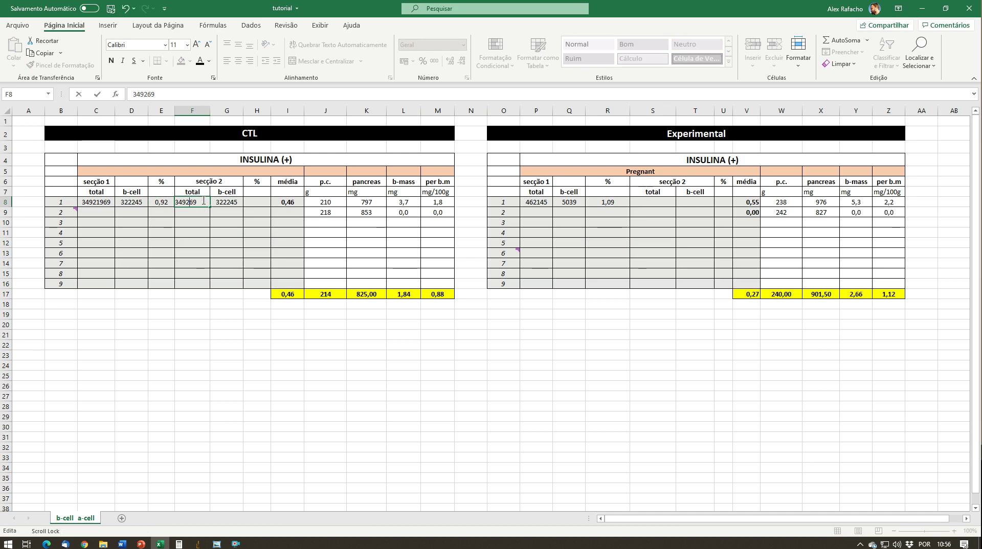
{"action": "type", "text": "32"}
{"action": "key", "text": "Delete"}
{"action": "type", "text": "8"}
{"action": "key", "text": "Return"}
{"action": "double_click", "coordinate": [225, 204]}
{"action": "key", "text": "BackSpace"}
{"action": "type", "text": "1"}
{"action": "key", "text": "Return"}
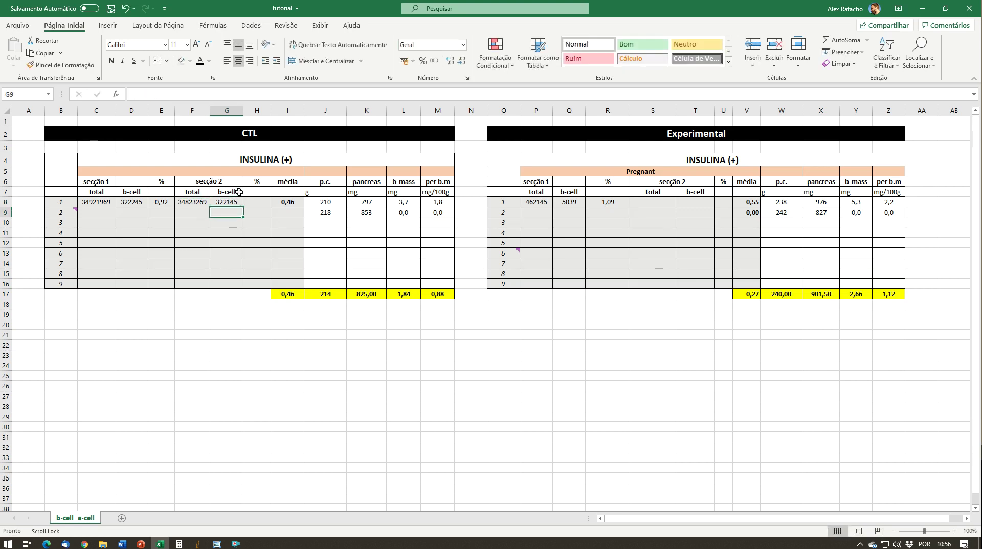
Step: Copy the section 1 percentage formula from E8 into the section 2 percentage cell H8, pasting only the formula
{"action": "left_click", "coordinate": [166, 201]}
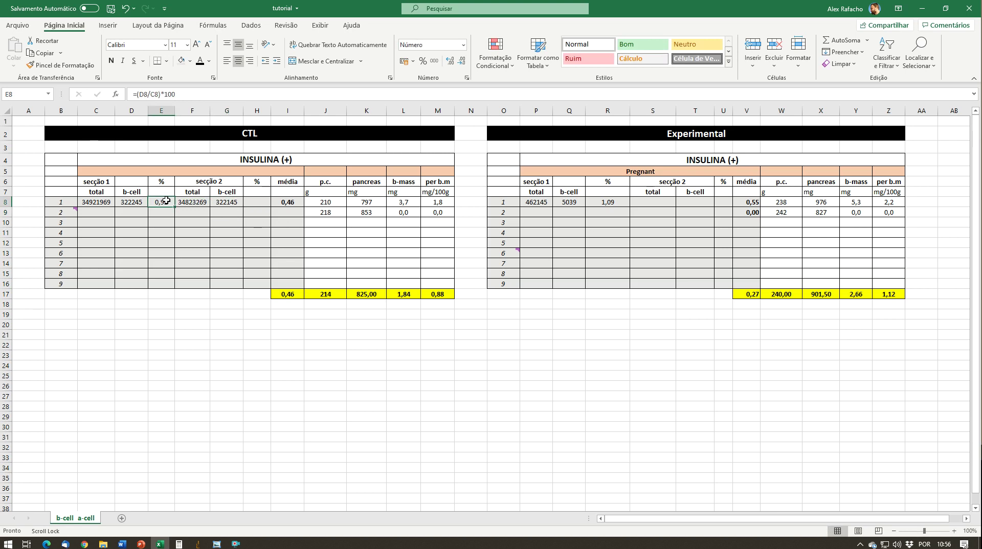
{"action": "key", "text": "ctrl+c"}
{"action": "right_click", "coordinate": [264, 201]}
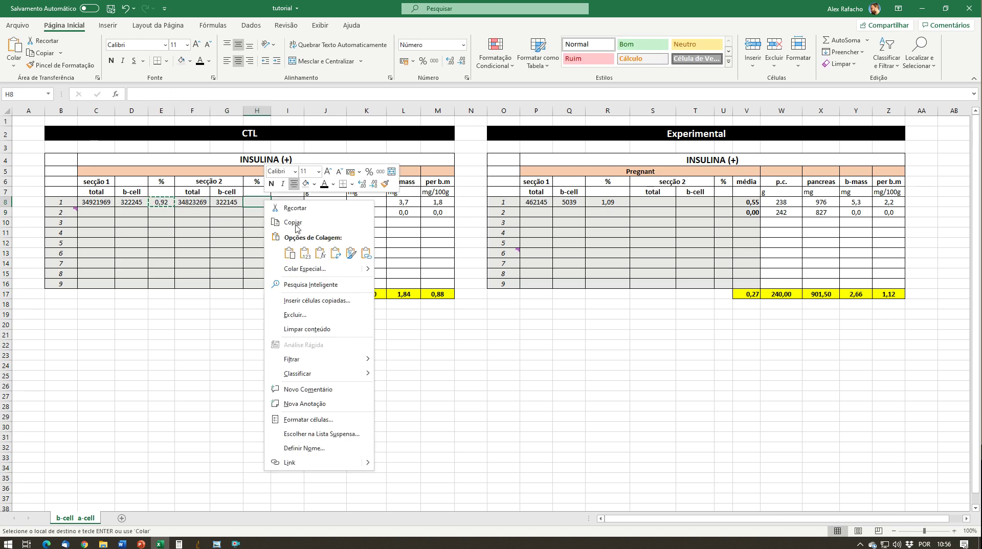
{"action": "left_click", "coordinate": [320, 252]}
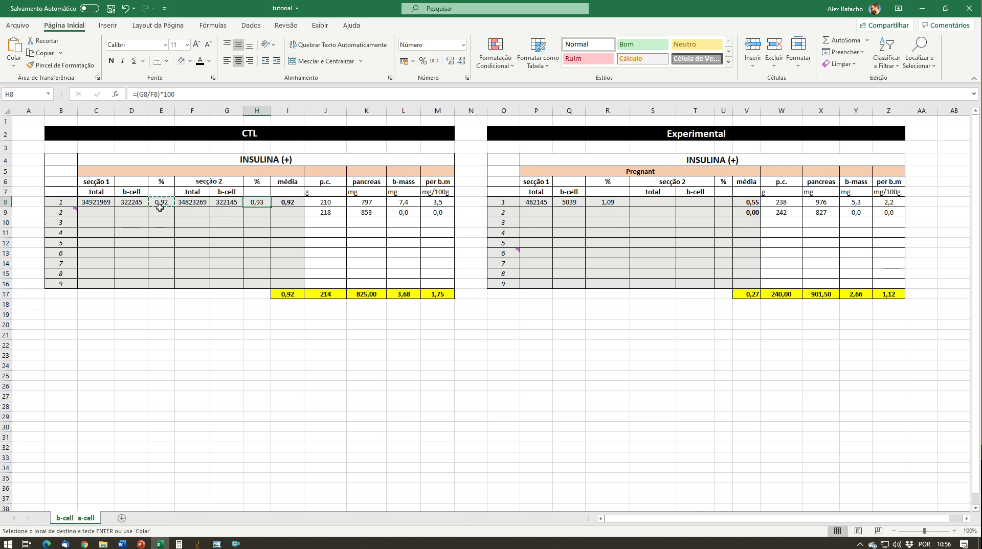
Step: Review the CTL table's two section percentages, their mean in I8, and the body weight and pancreas weight columns
{"action": "left_click", "coordinate": [287, 203]}
{"action": "left_click", "coordinate": [256, 202]}
{"action": "left_click", "coordinate": [161, 110]}
{"action": "left_click", "coordinate": [257, 110]}
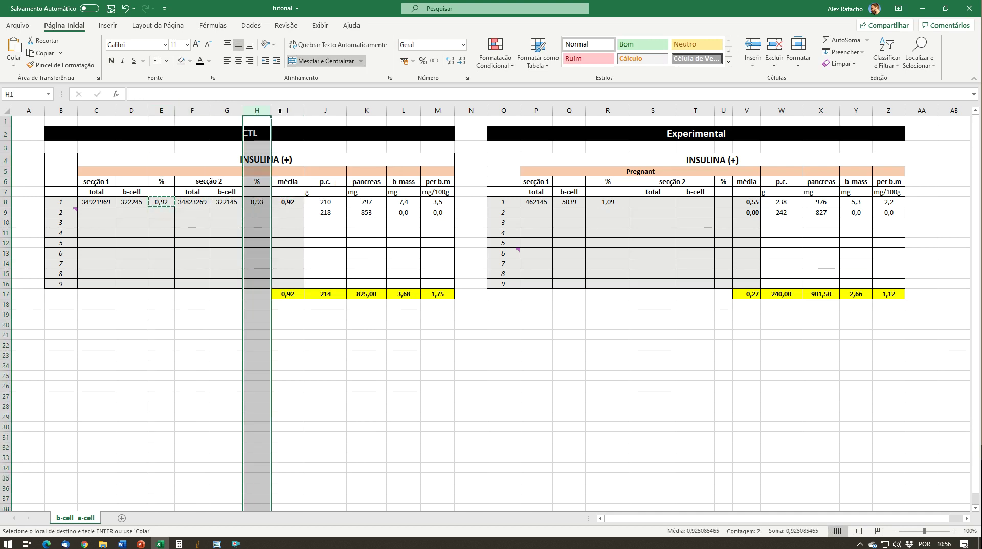
{"action": "left_click", "coordinate": [288, 110]}
{"action": "left_click", "coordinate": [325, 232]}
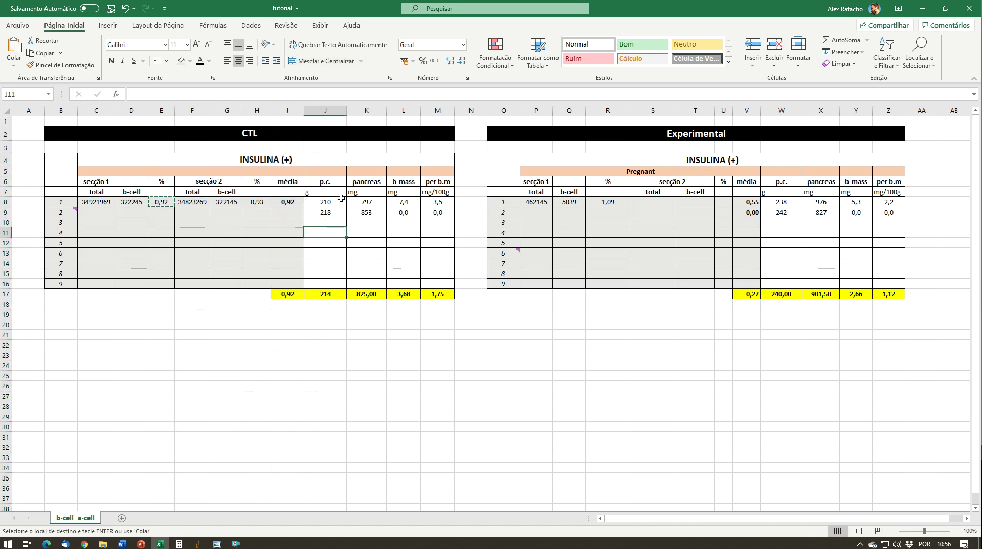
{"action": "left_click", "coordinate": [367, 110]}
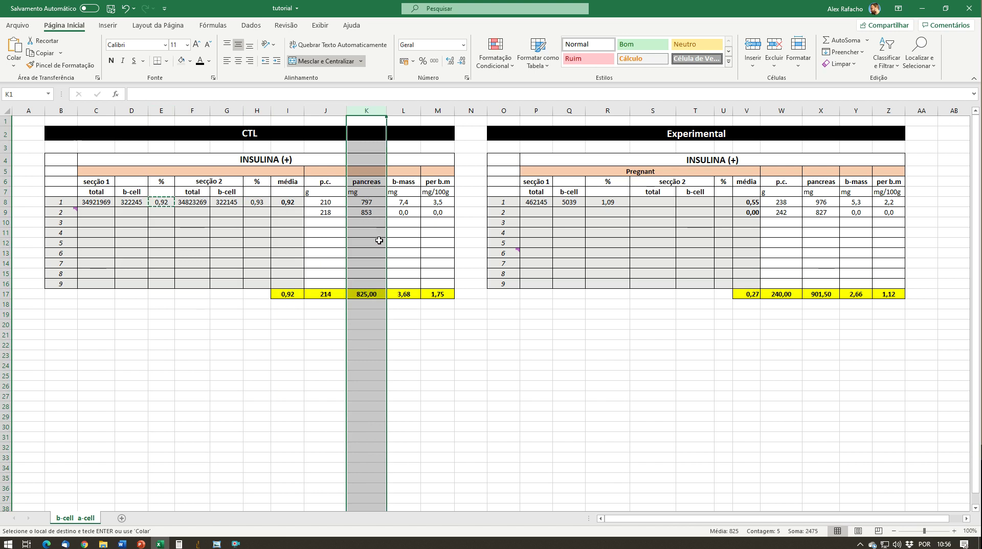
{"action": "left_click", "coordinate": [379, 240]}
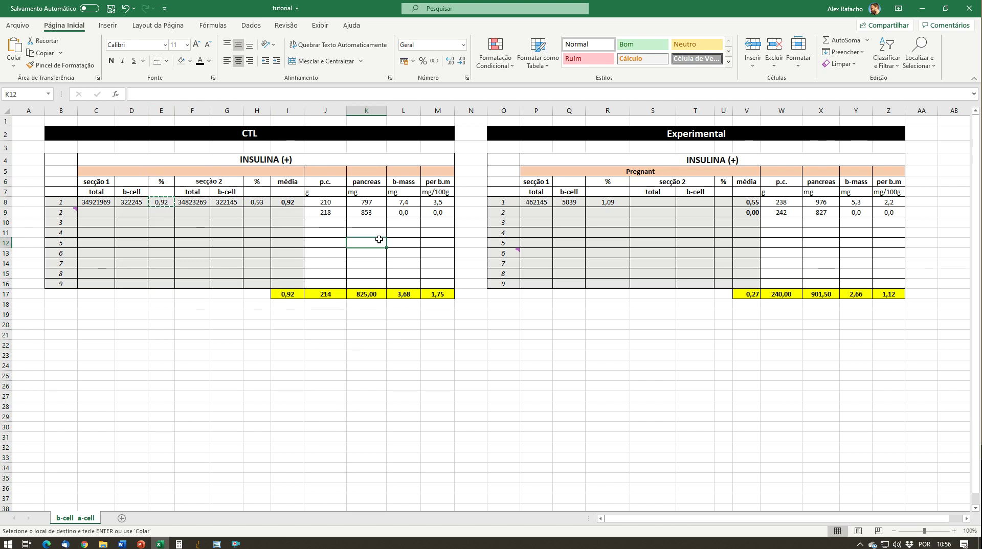
{"action": "left_click", "coordinate": [391, 231]}
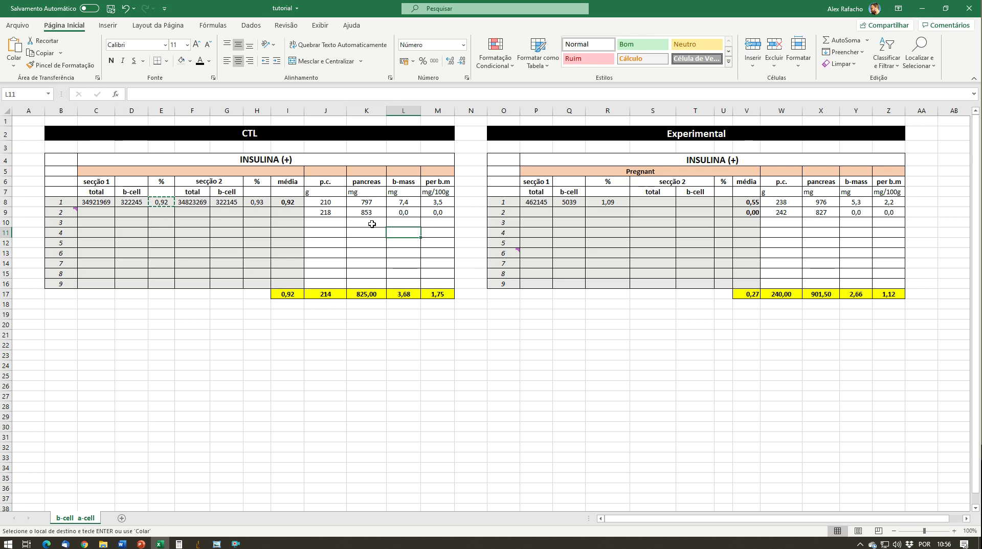
Step: Examine how the b-mass formula in L8 draws on CTL animal 1's mean percentage and pancreas weight
{"action": "left_click", "coordinate": [404, 202]}
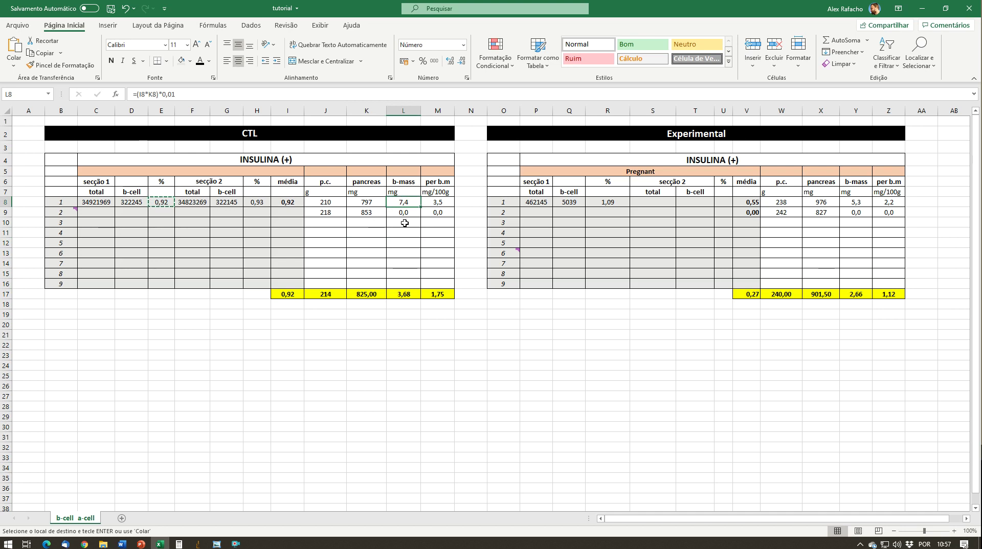
{"action": "left_click", "coordinate": [289, 203]}
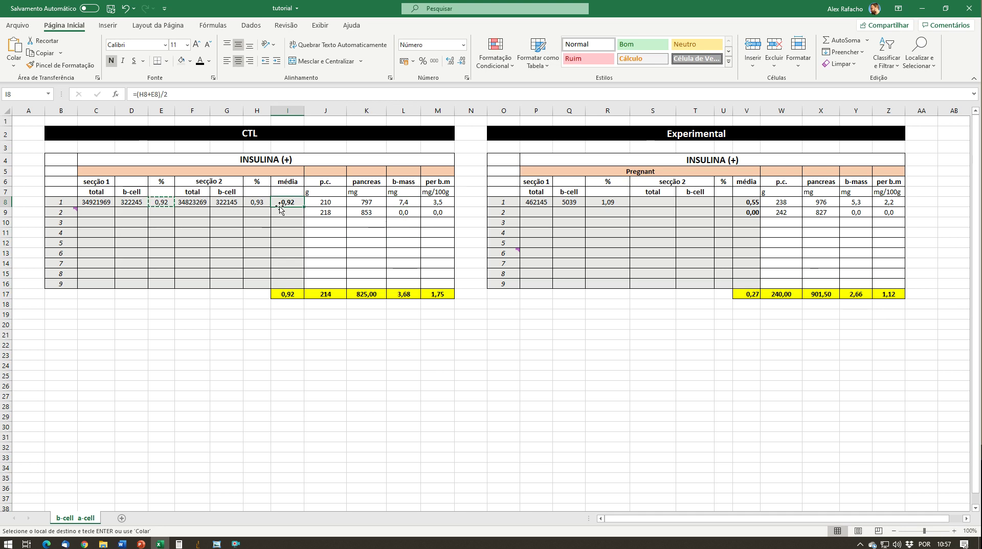
{"action": "left_click", "coordinate": [377, 199]}
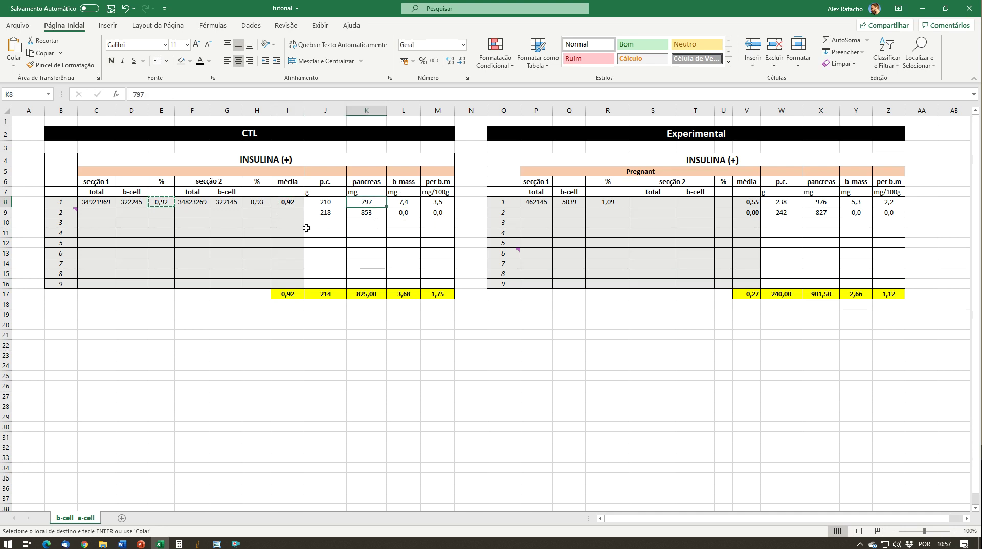
{"action": "left_click", "coordinate": [280, 203]}
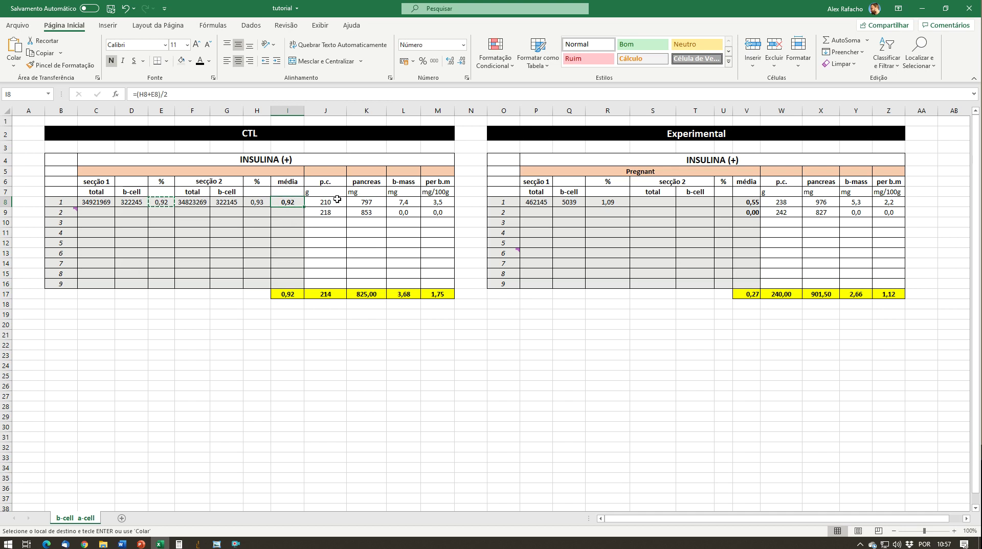
{"action": "left_click", "coordinate": [377, 201]}
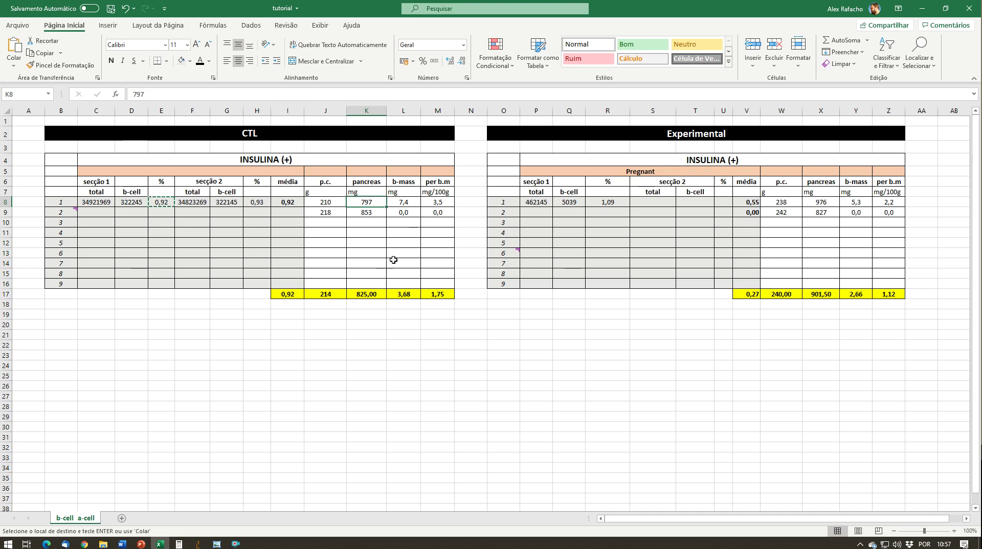
{"action": "left_click", "coordinate": [414, 202]}
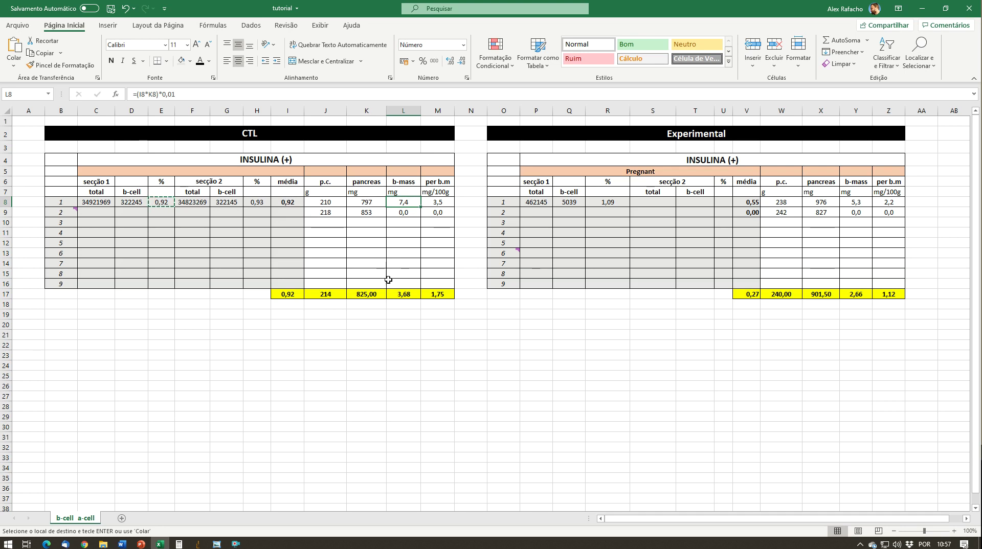
{"action": "left_click", "coordinate": [398, 253]}
{"action": "left_click", "coordinate": [403, 203]}
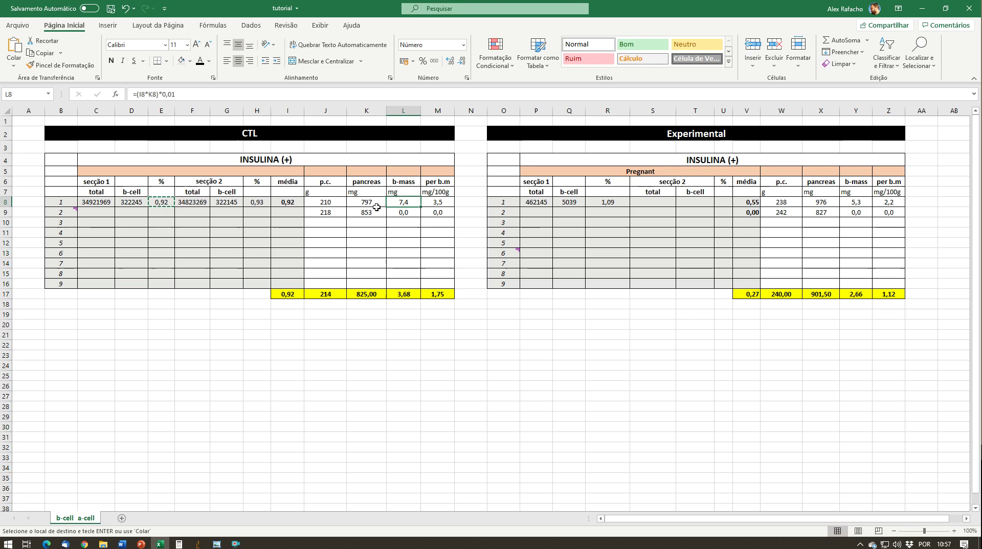
{"action": "left_click", "coordinate": [326, 202]}
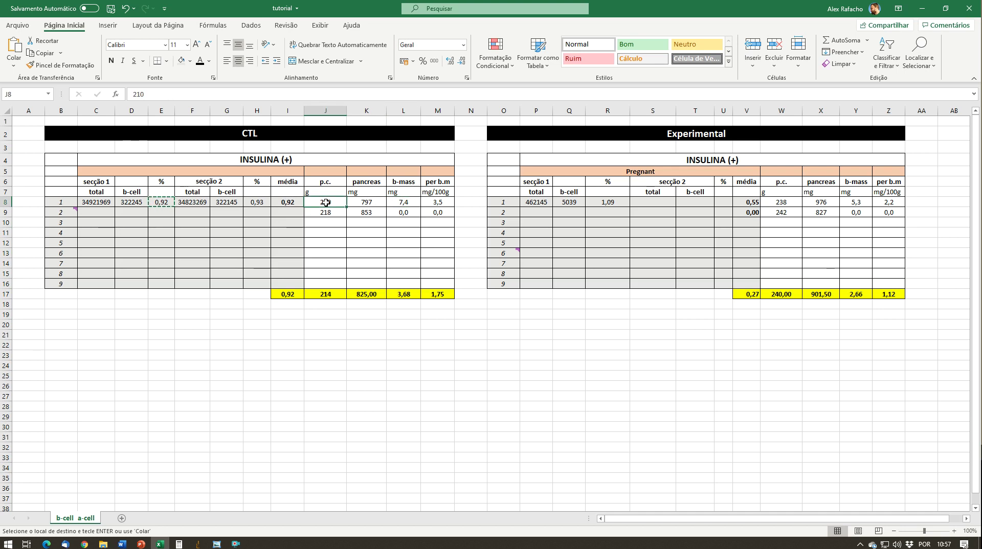
{"action": "left_click", "coordinate": [413, 205]}
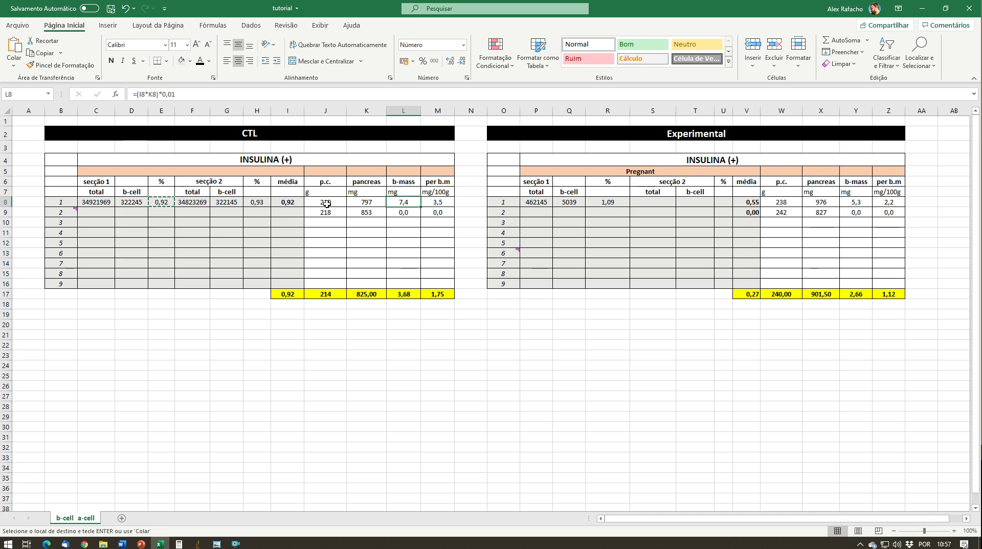
Step: Examine the formula in M8 that relates CTL animal 1's b-mass to 100 g of body weight
{"action": "left_click", "coordinate": [437, 205]}
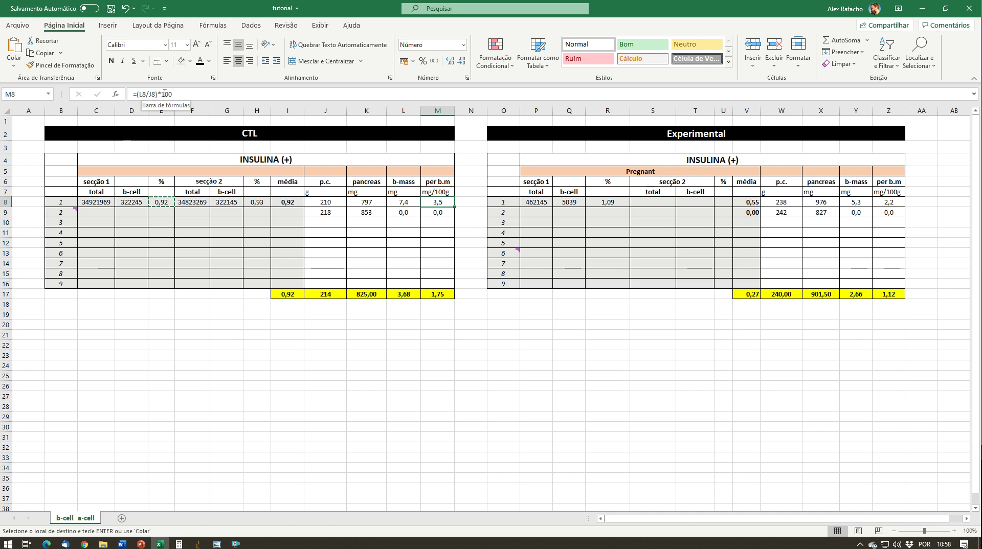
{"action": "left_click", "coordinate": [445, 210]}
{"action": "left_click", "coordinate": [444, 194]}
{"action": "left_click", "coordinate": [443, 202]}
{"action": "left_click", "coordinate": [444, 196]}
{"action": "left_click", "coordinate": [444, 201]}
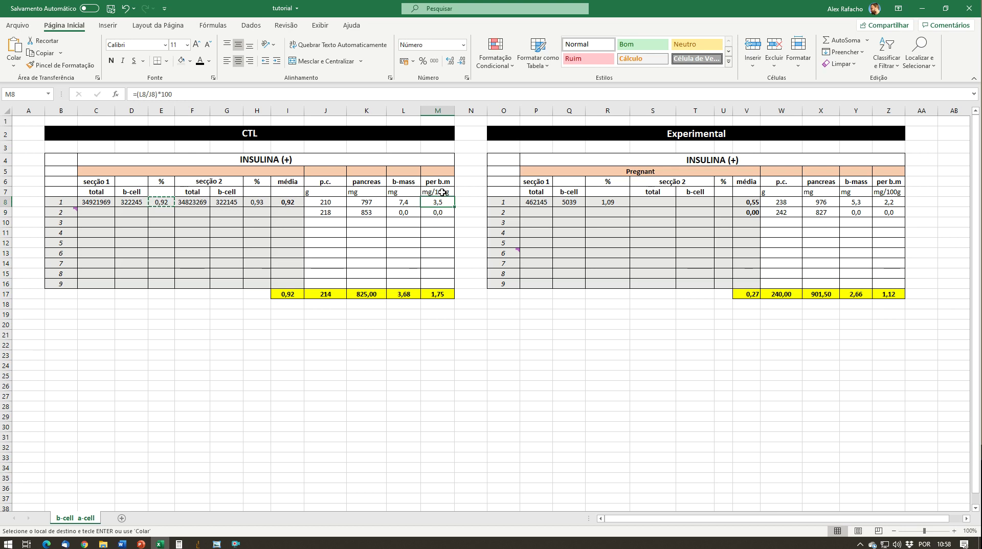
Step: Rename the CTL table's column M header to "per p.c"
{"action": "double_click", "coordinate": [442, 181]}
{"action": "key", "text": "BackSpace"}
{"action": "type", "text": "p.c"}
{"action": "key", "text": "Return"}
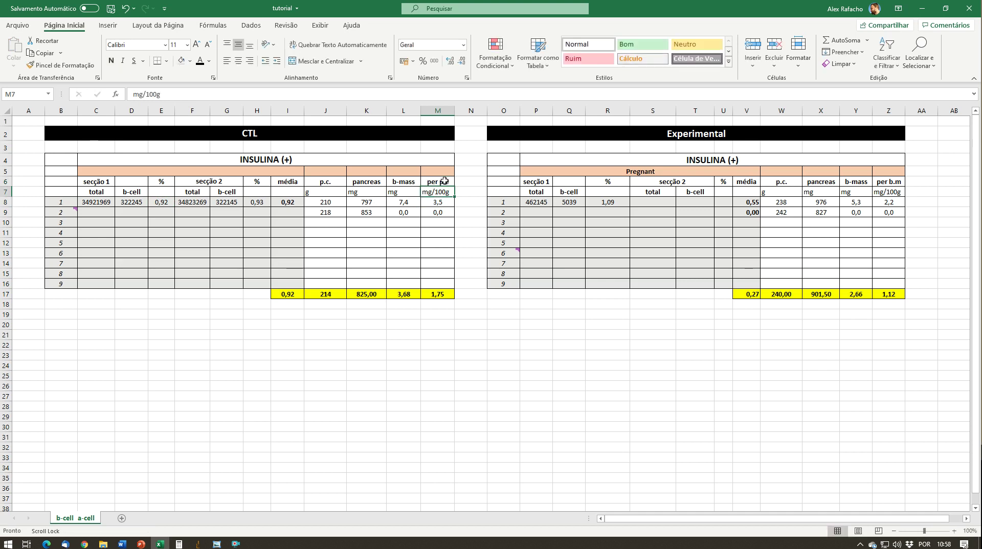
Step: Review the animal rows from 1 to 4 and the CTL mean, b-mass and per-body-weight columns across all nine animals
{"action": "left_click", "coordinate": [381, 244]}
{"action": "left_click", "coordinate": [6, 212]}
{"action": "left_click", "coordinate": [6, 202]}
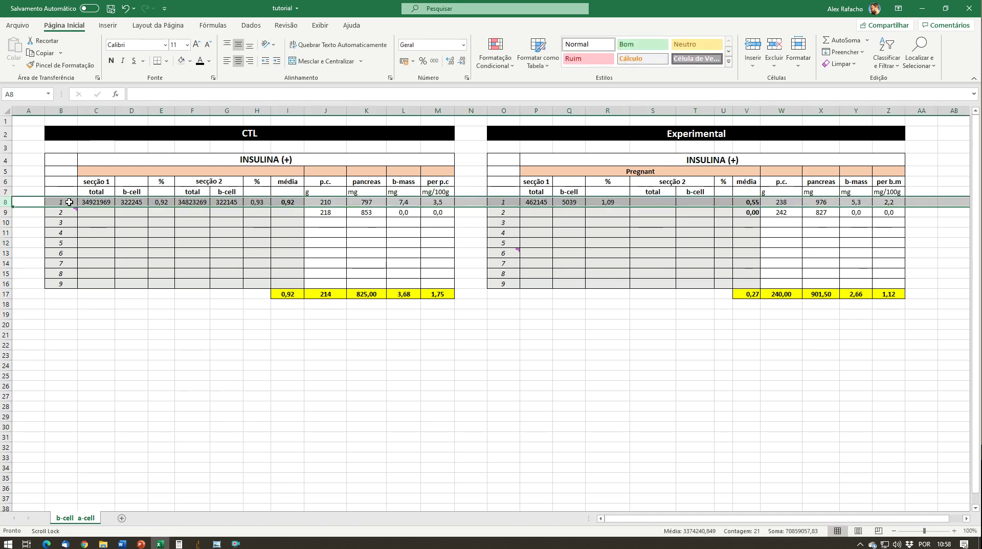
{"action": "left_click", "coordinate": [7, 213]}
{"action": "left_click", "coordinate": [7, 222]}
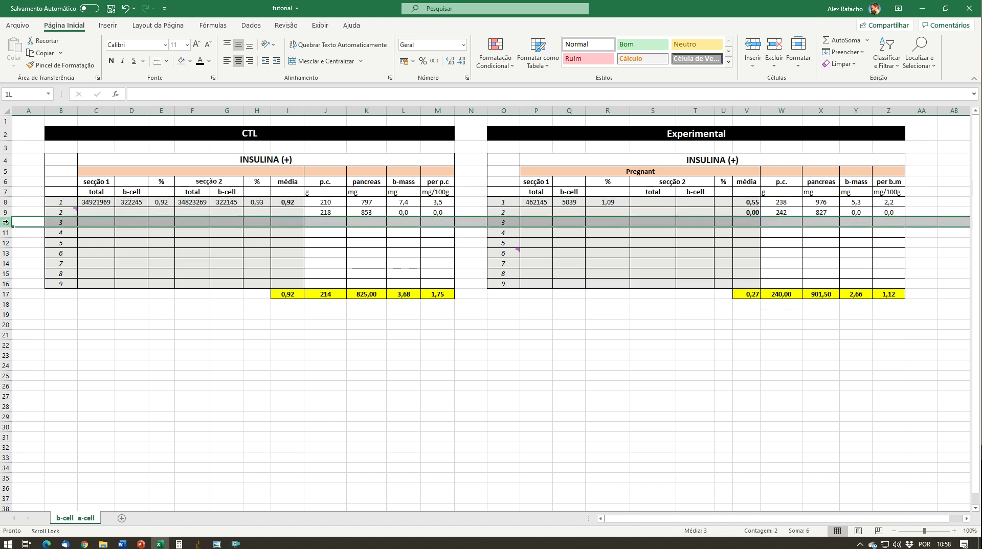
{"action": "left_click", "coordinate": [5, 233]}
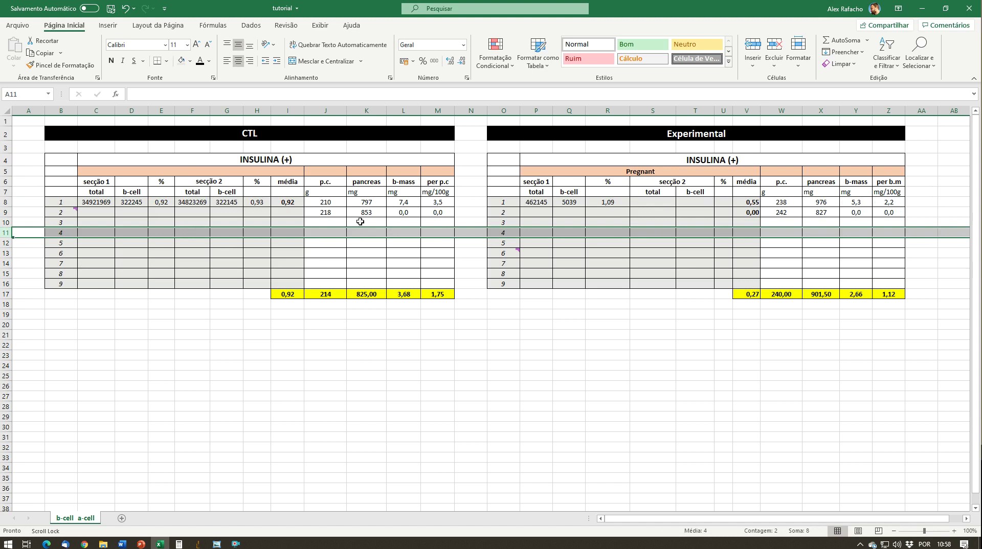
{"action": "left_click_drag", "start_coordinate": [294, 202], "coordinate": [286, 285]}
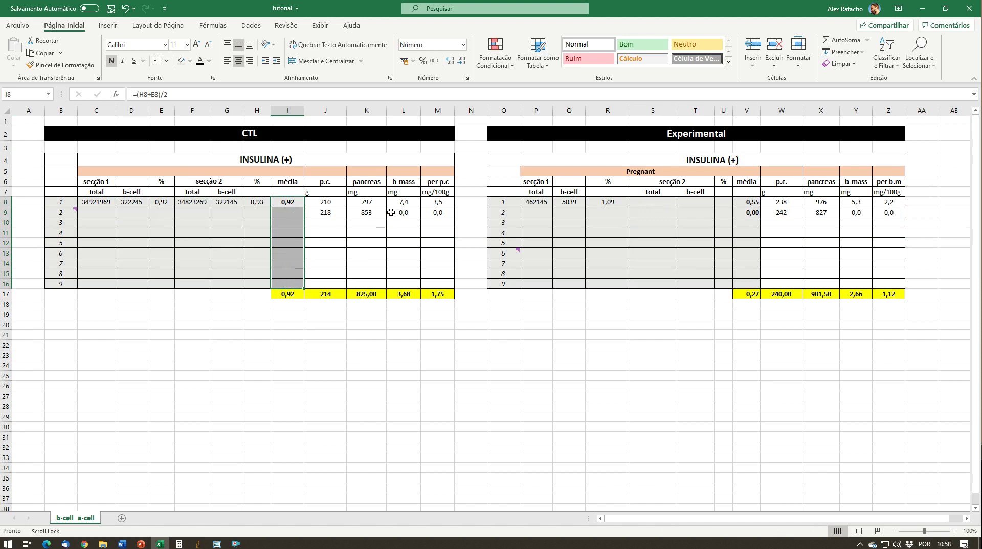
{"action": "left_click_drag", "start_coordinate": [402, 203], "coordinate": [395, 283]}
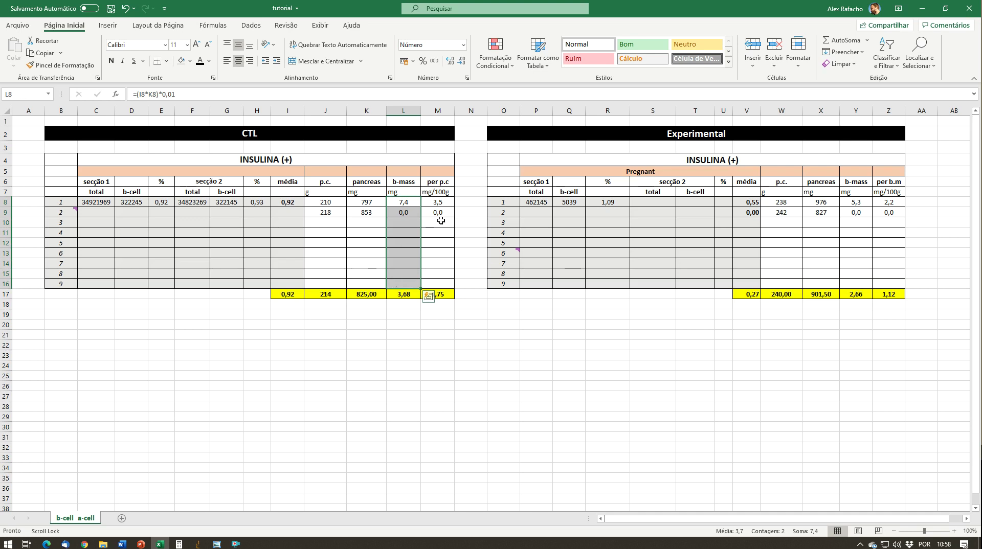
{"action": "left_click_drag", "start_coordinate": [440, 202], "coordinate": [432, 275]}
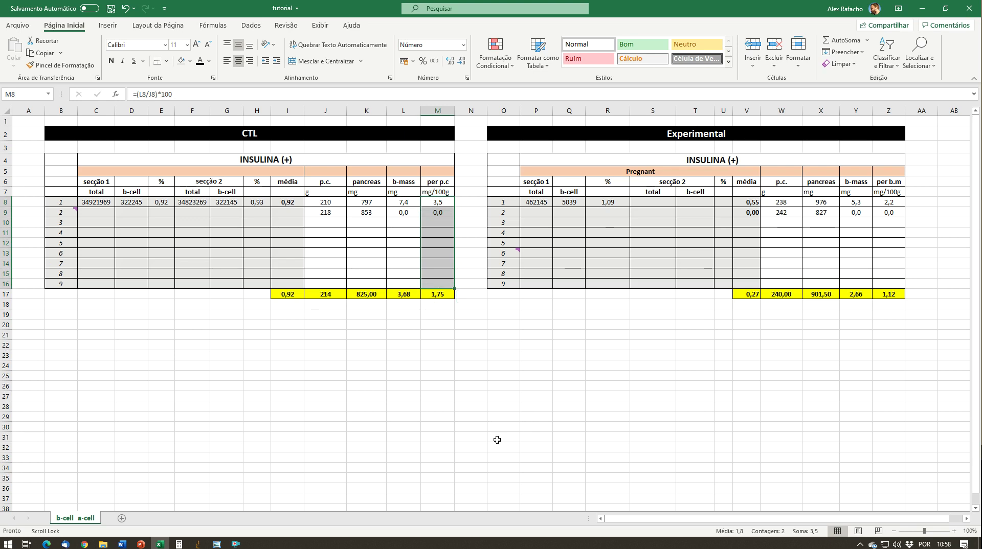
{"action": "left_click", "coordinate": [232, 545]}
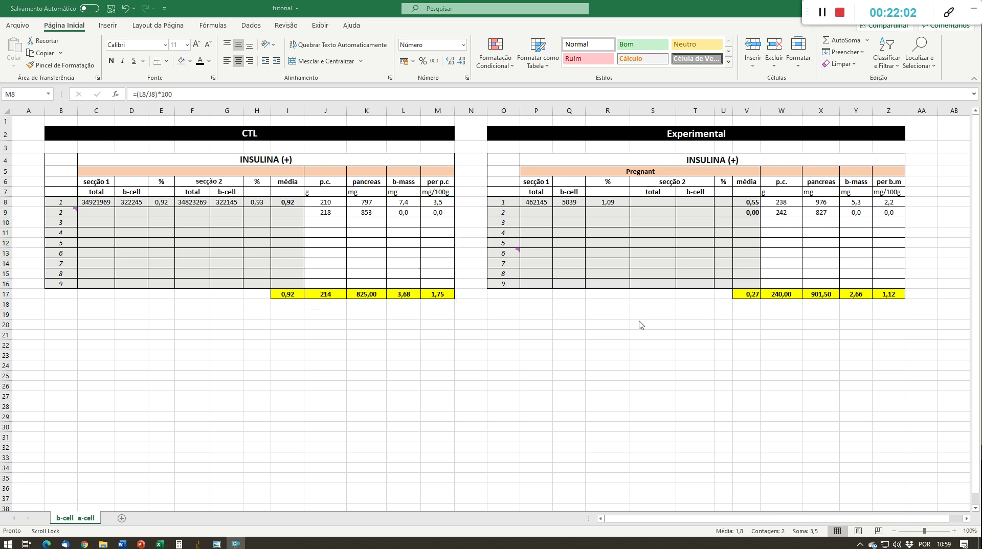